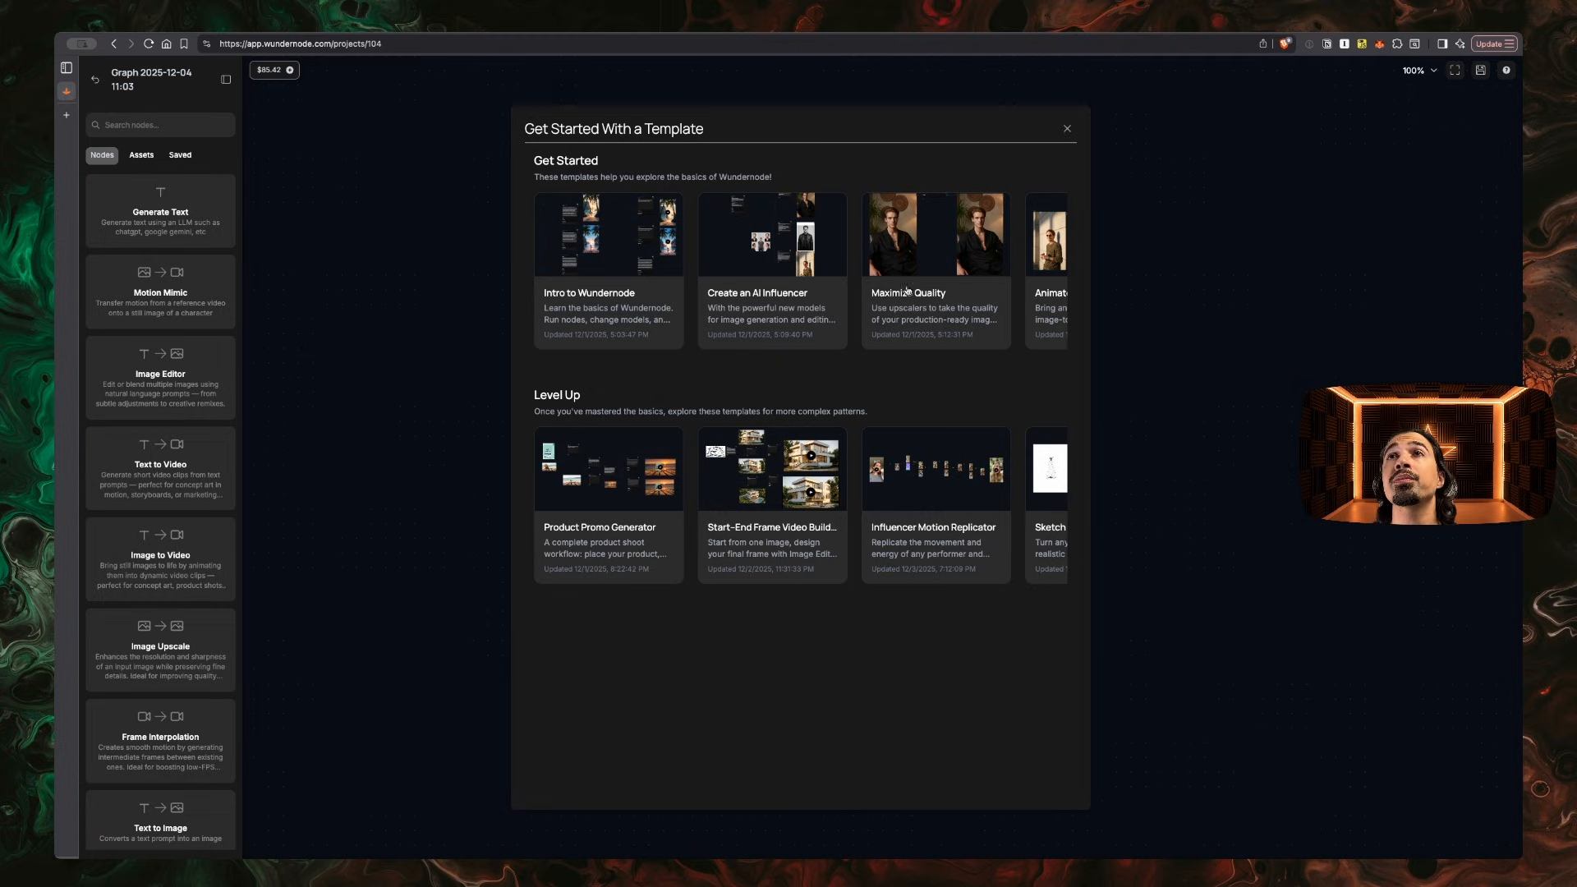
Dismiss the template gallery and place a Text to Image node near the middle of the empty canvas
click(1067, 129)
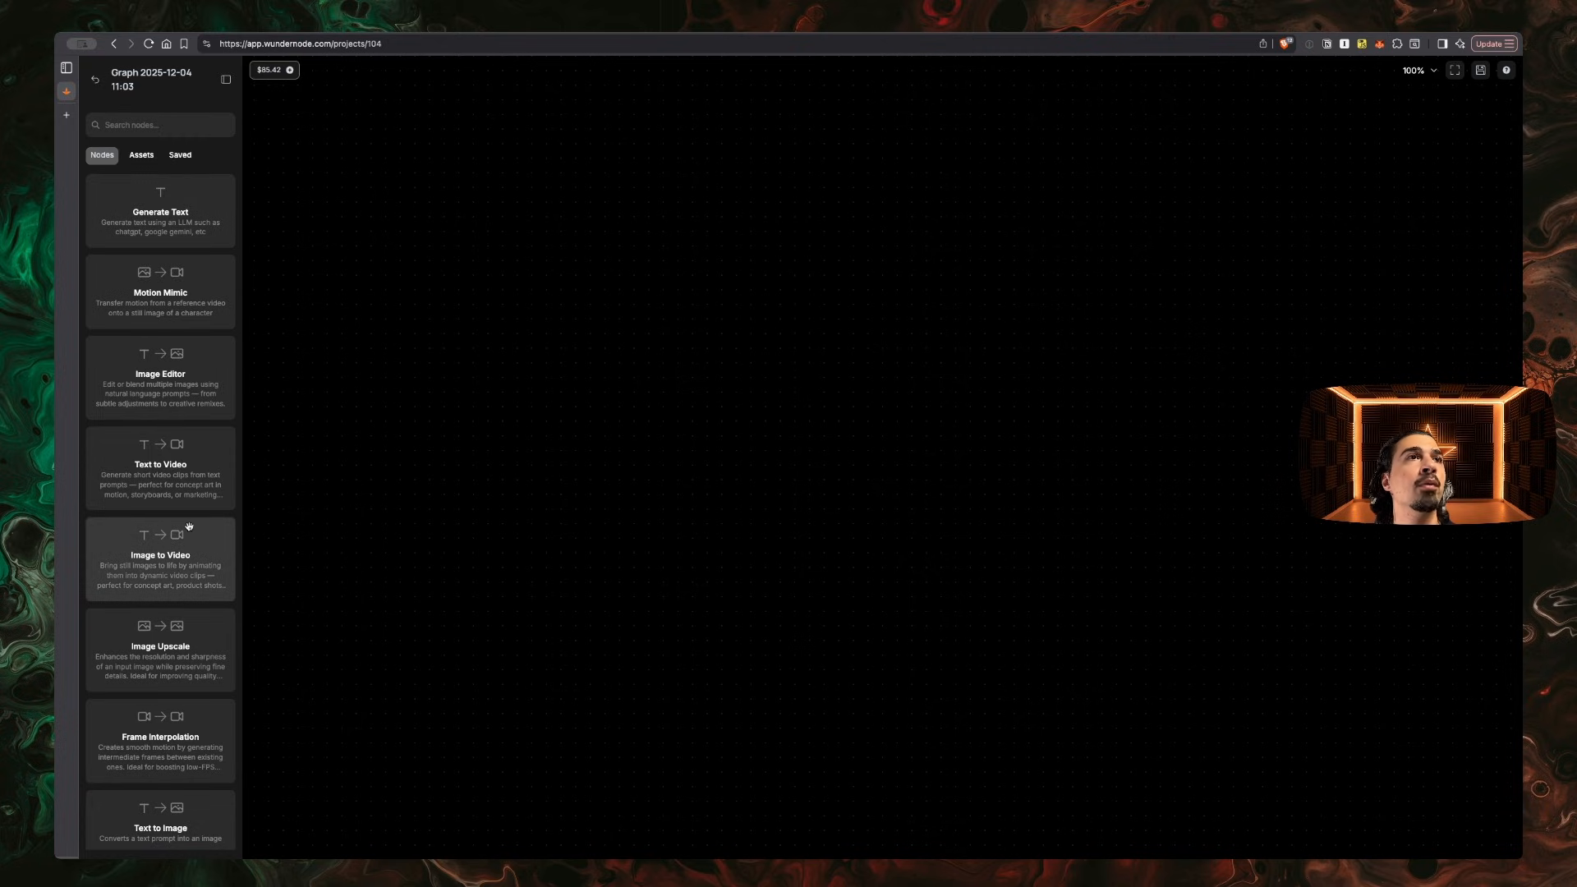
scroll(189, 526, down, 10)
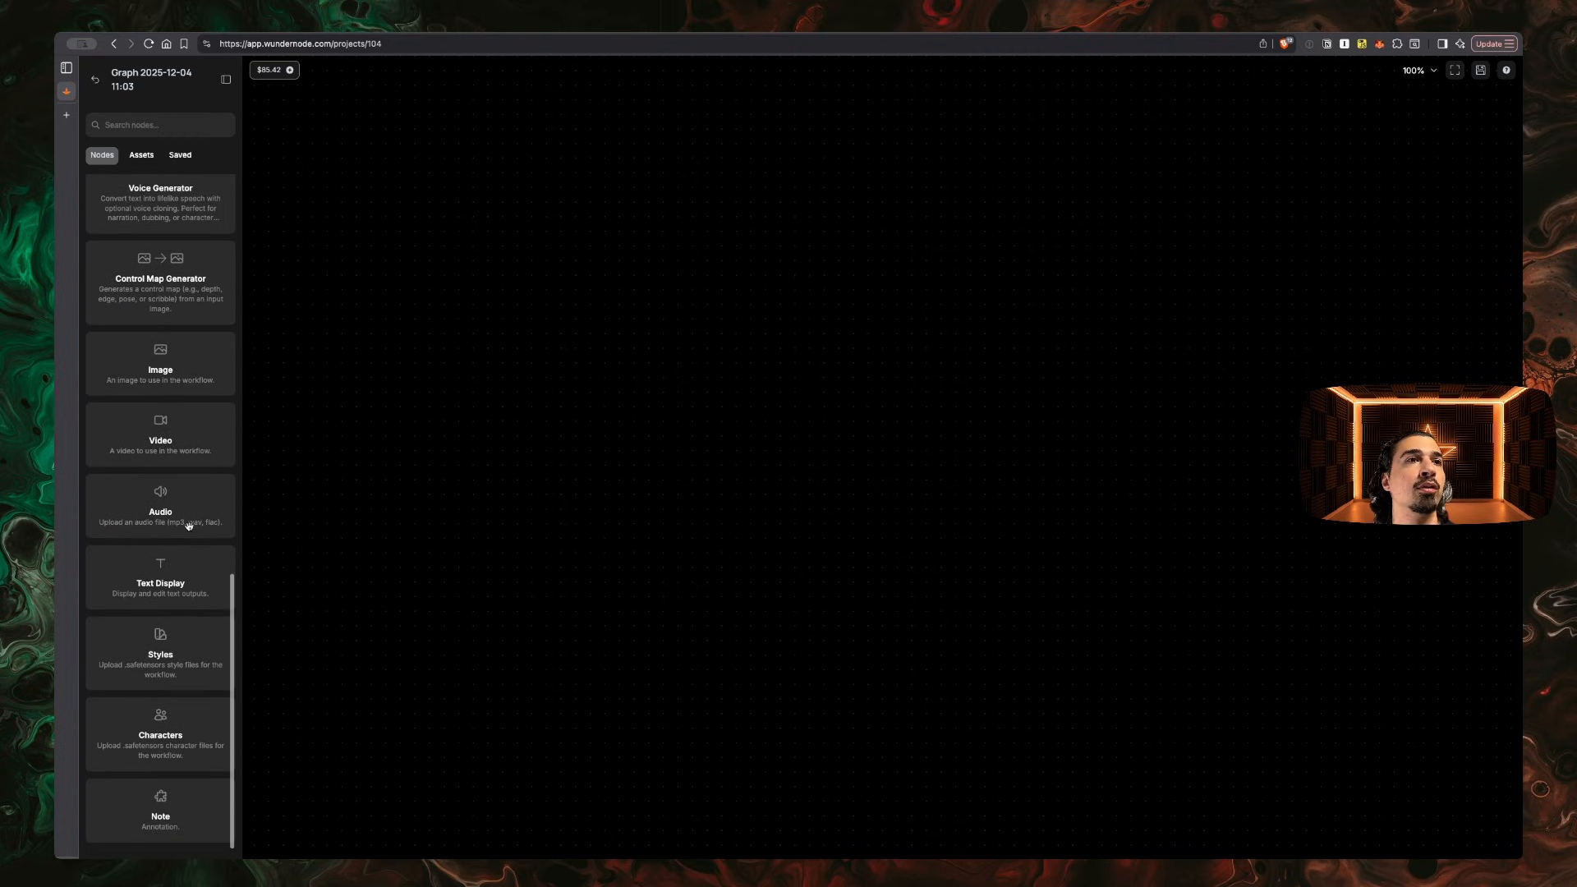
scroll(189, 526, up, 10)
scroll(189, 526, down, 2)
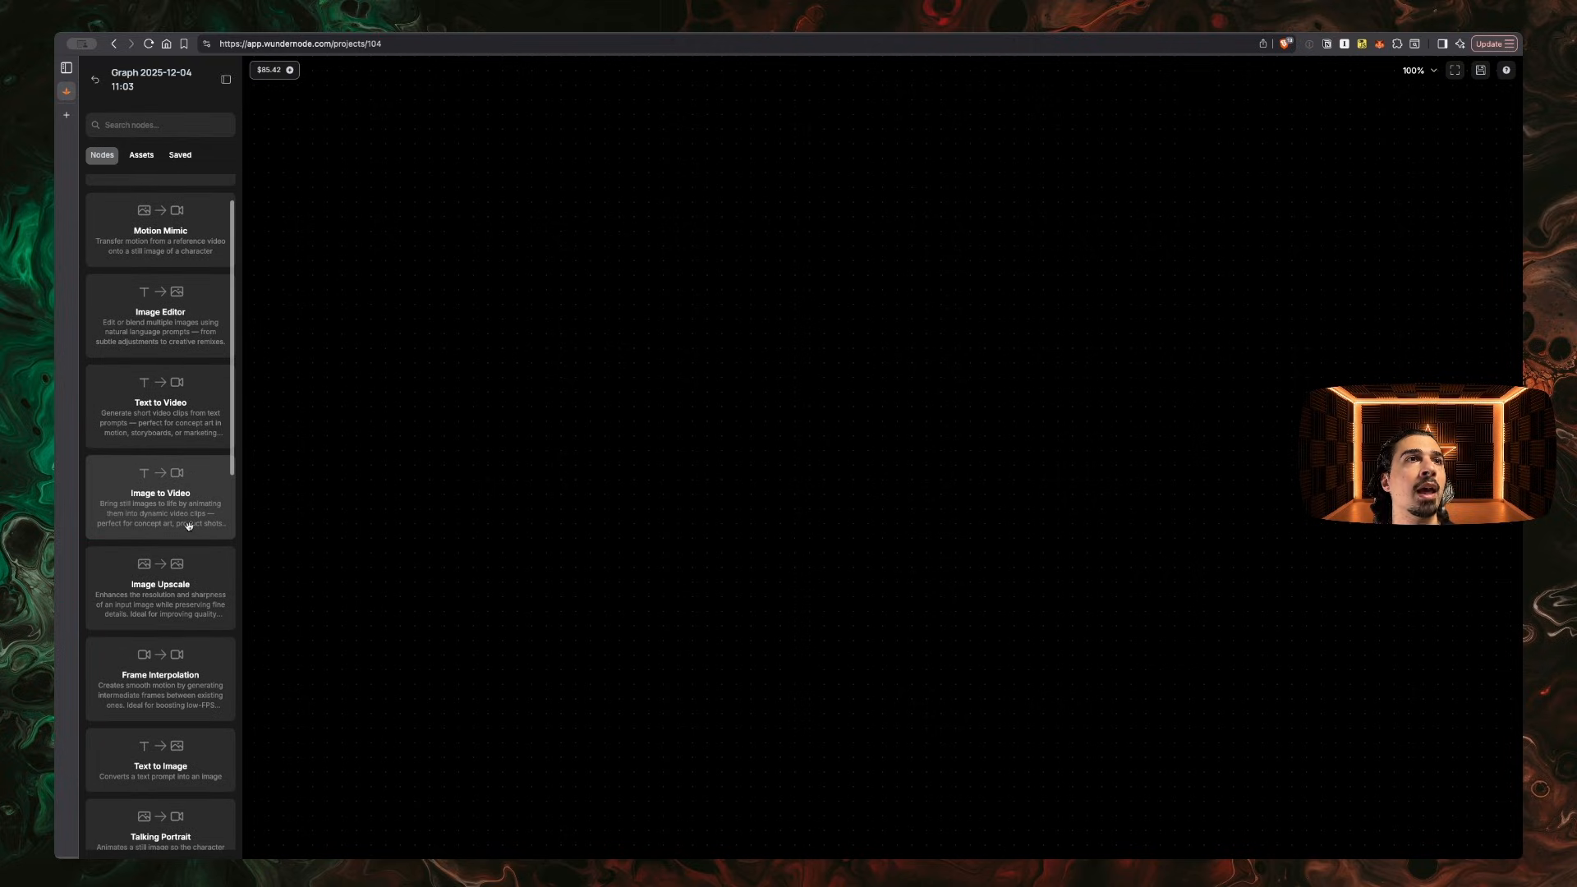
scroll(189, 526, up, 2)
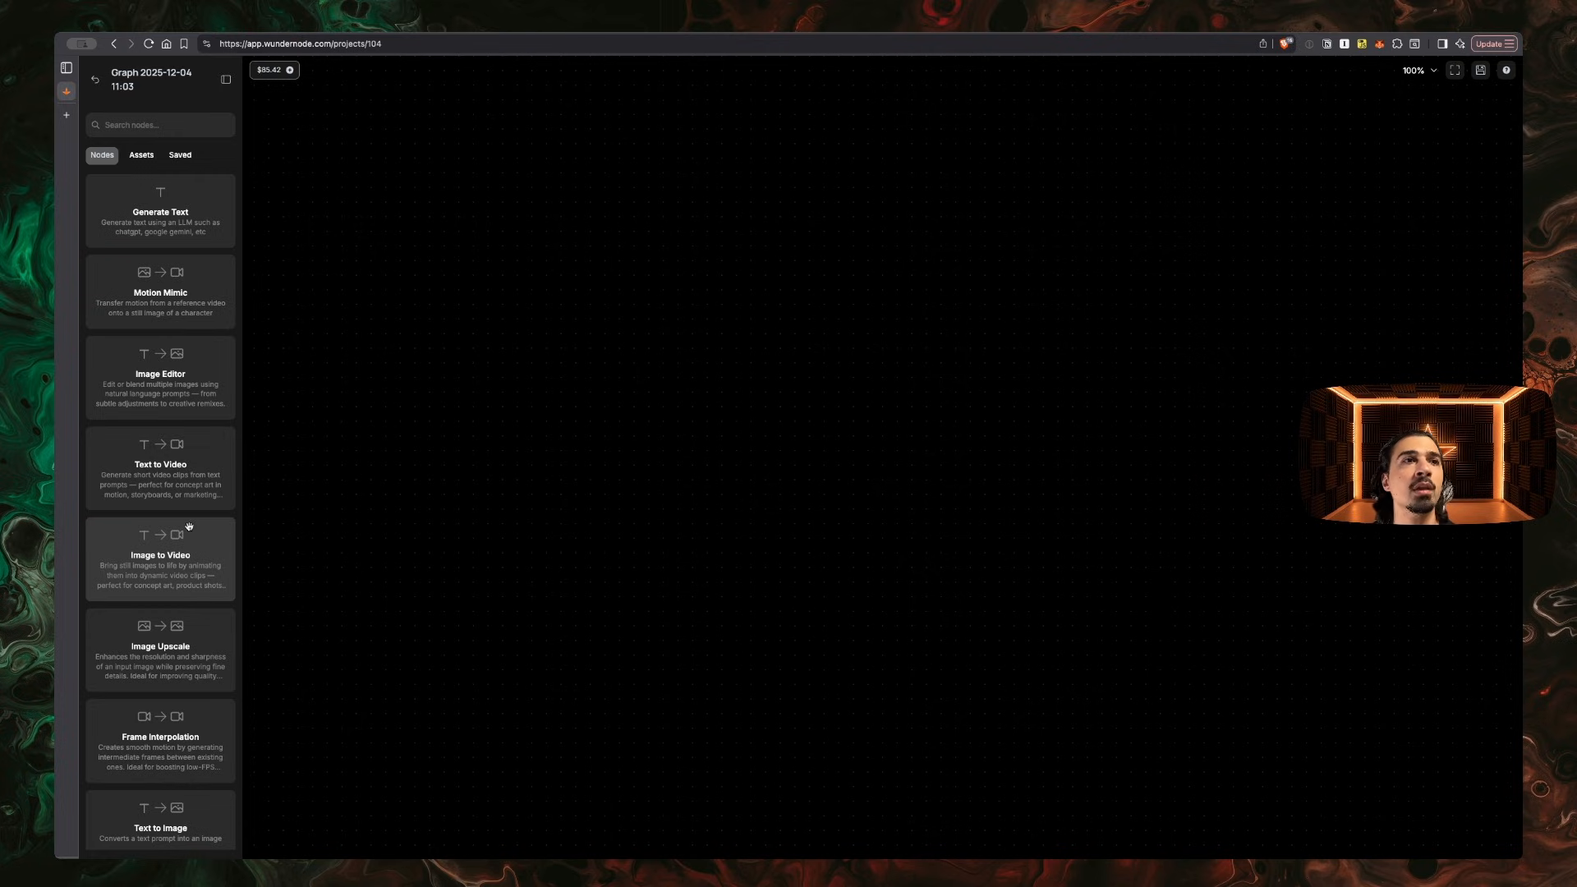
scroll(172, 626, down, 1)
scroll(172, 626, up, 1)
scroll(172, 626, down, 3)
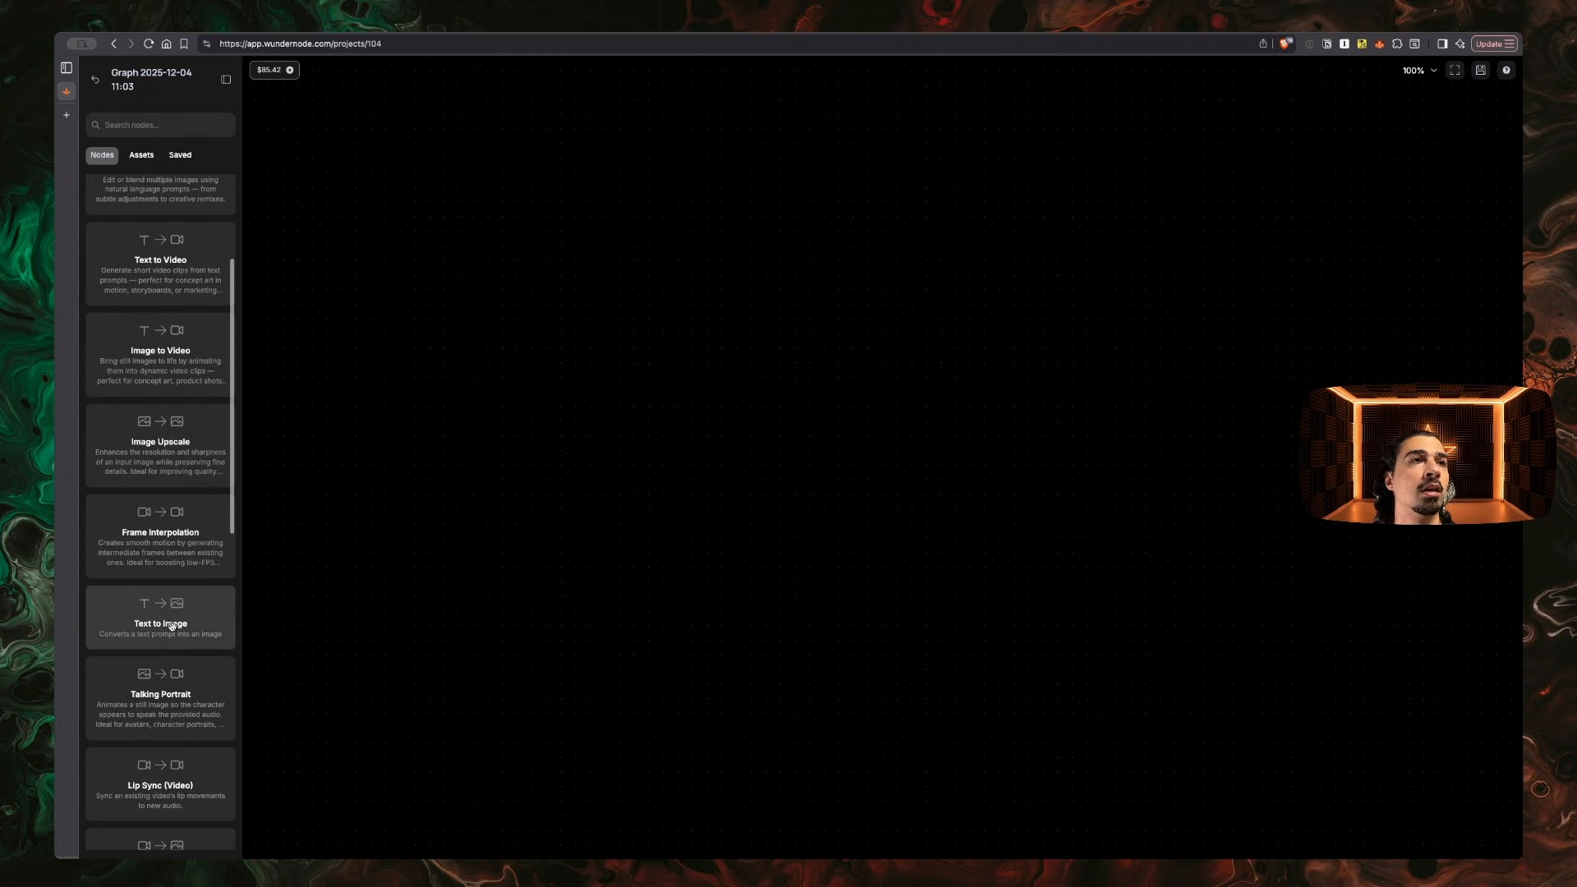
scroll(172, 626, down, 1)
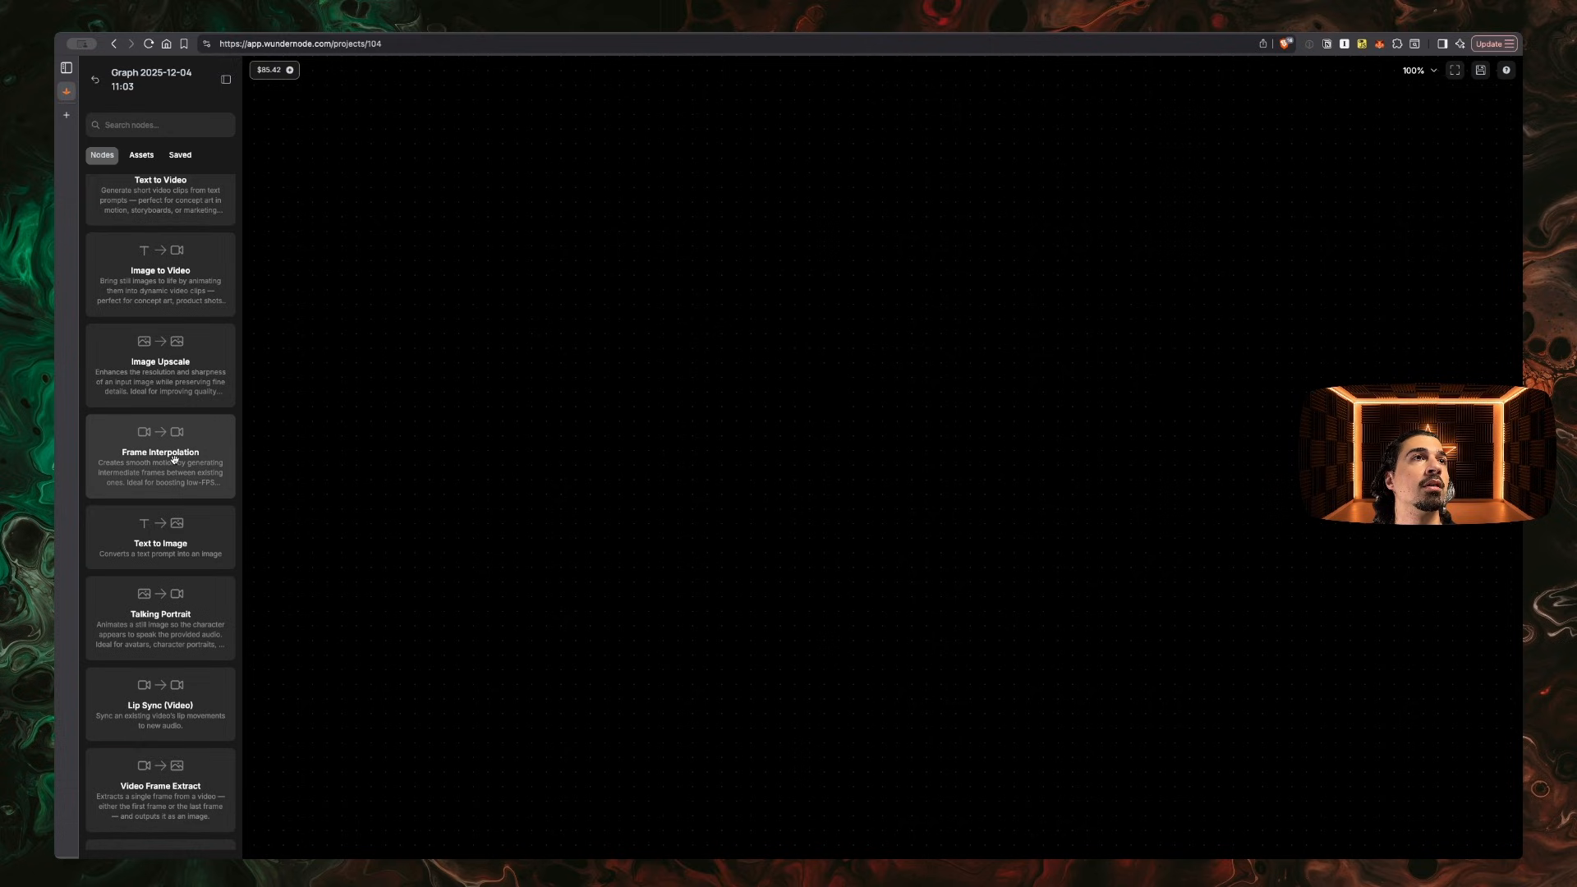
scroll(174, 458, up, 1)
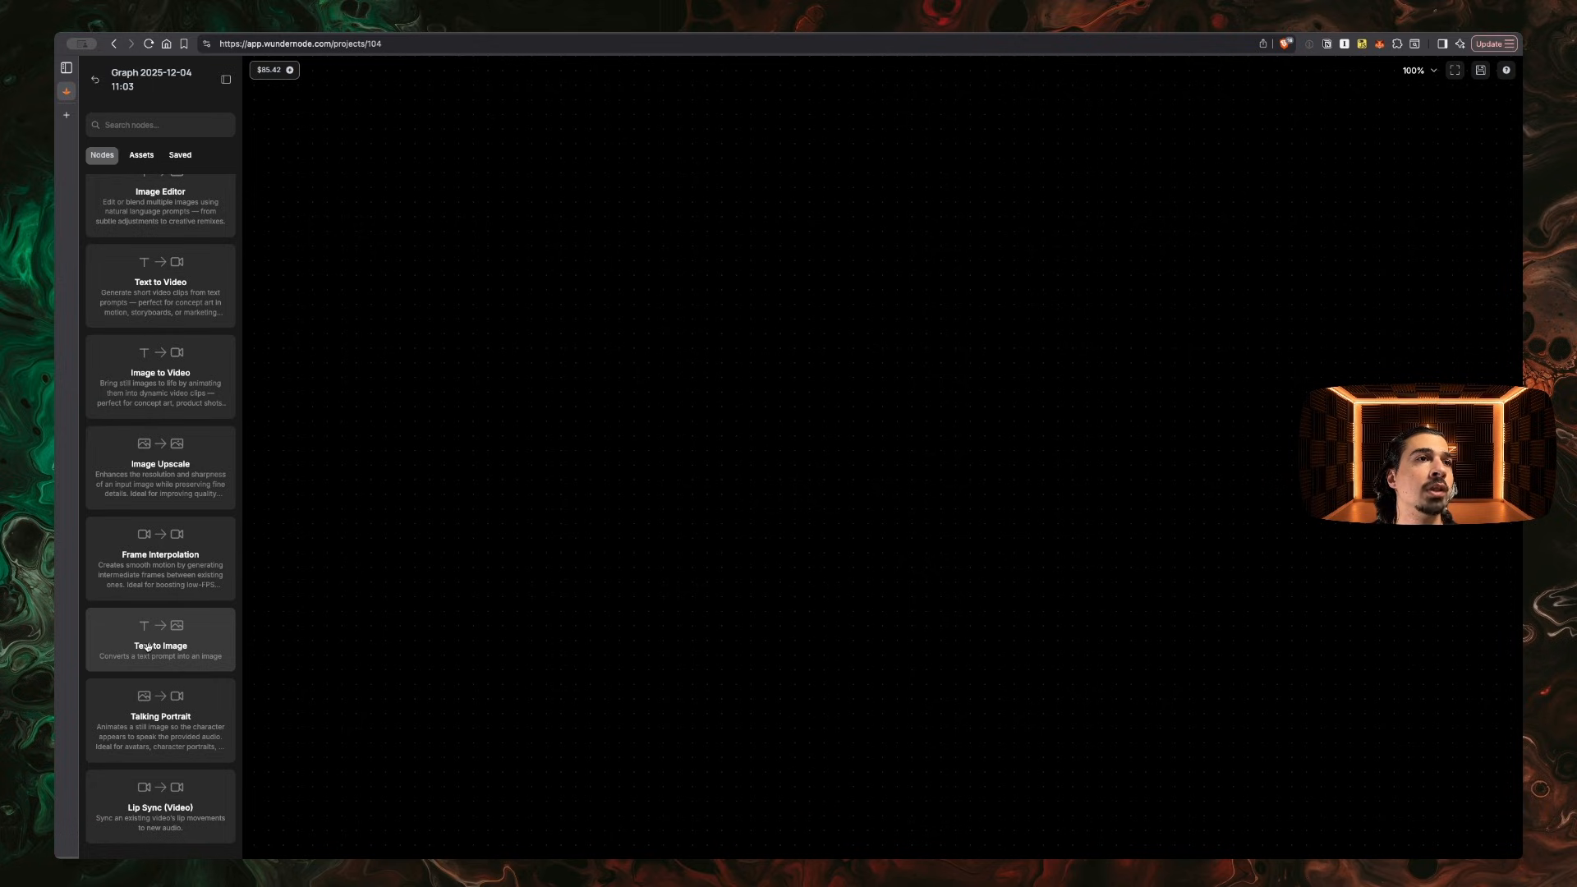
drag(148, 647, 755, 363)
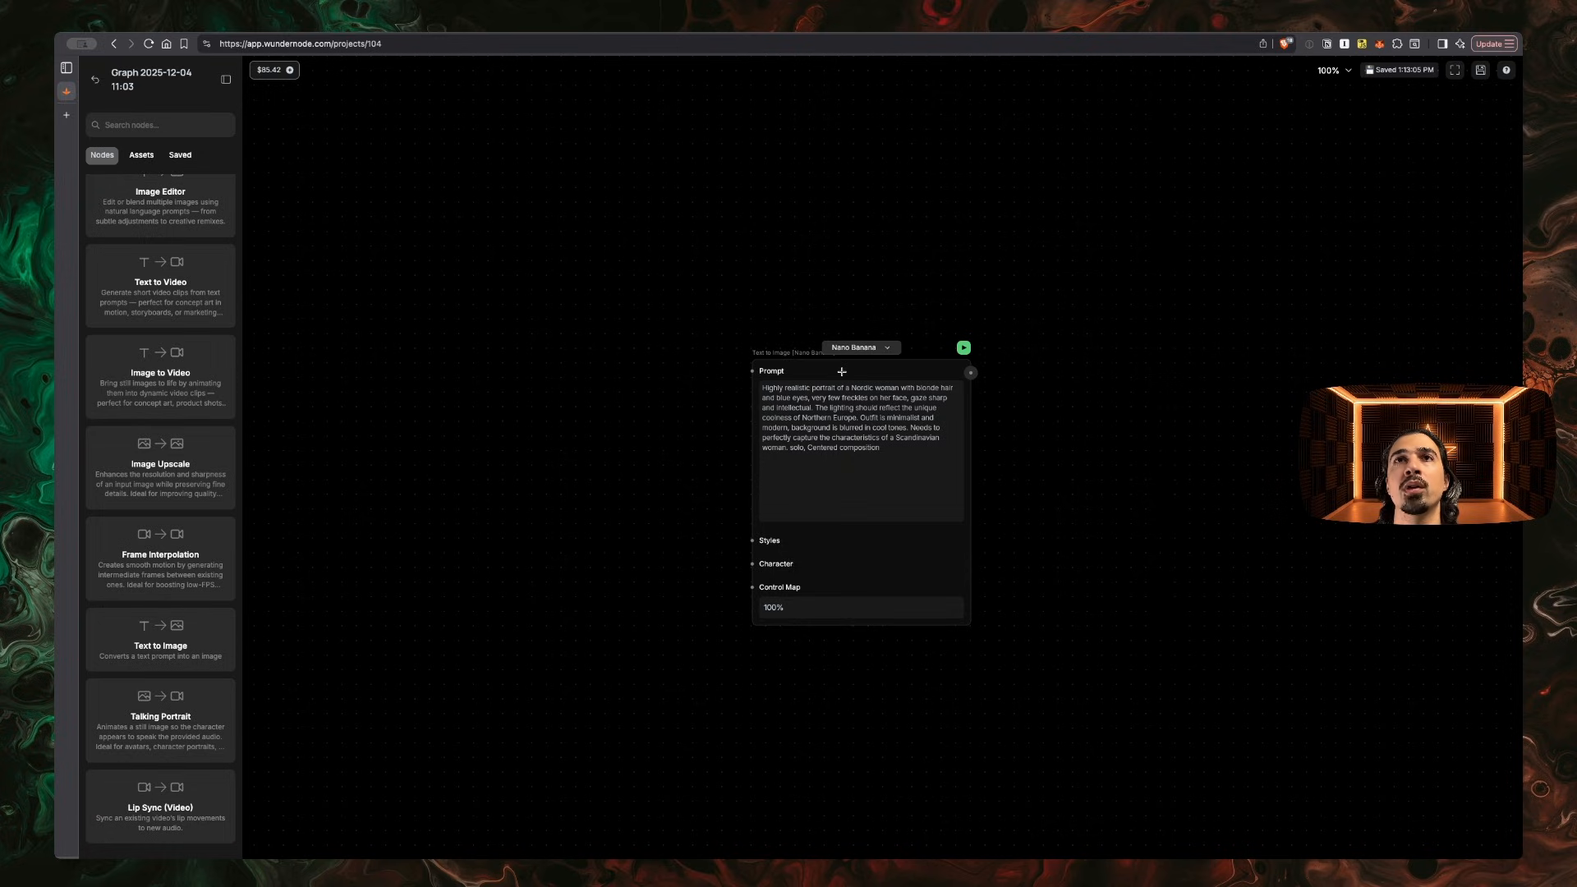
Try the Flux [dev] model on the Text to Image node and randomize its seed
click(882, 349)
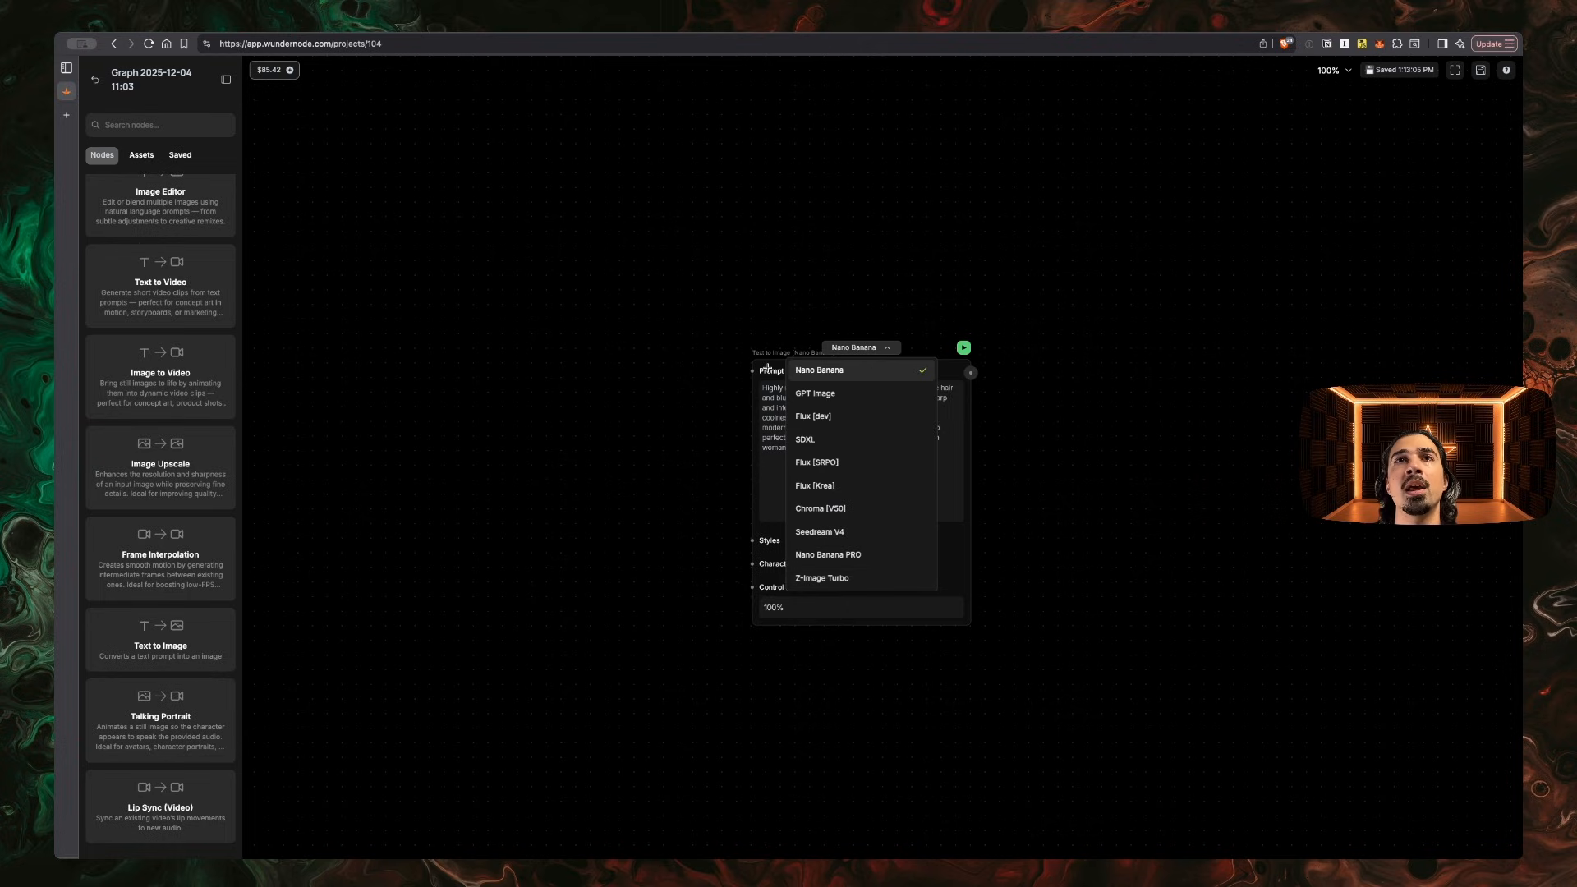
click(758, 463)
click(909, 572)
click(901, 556)
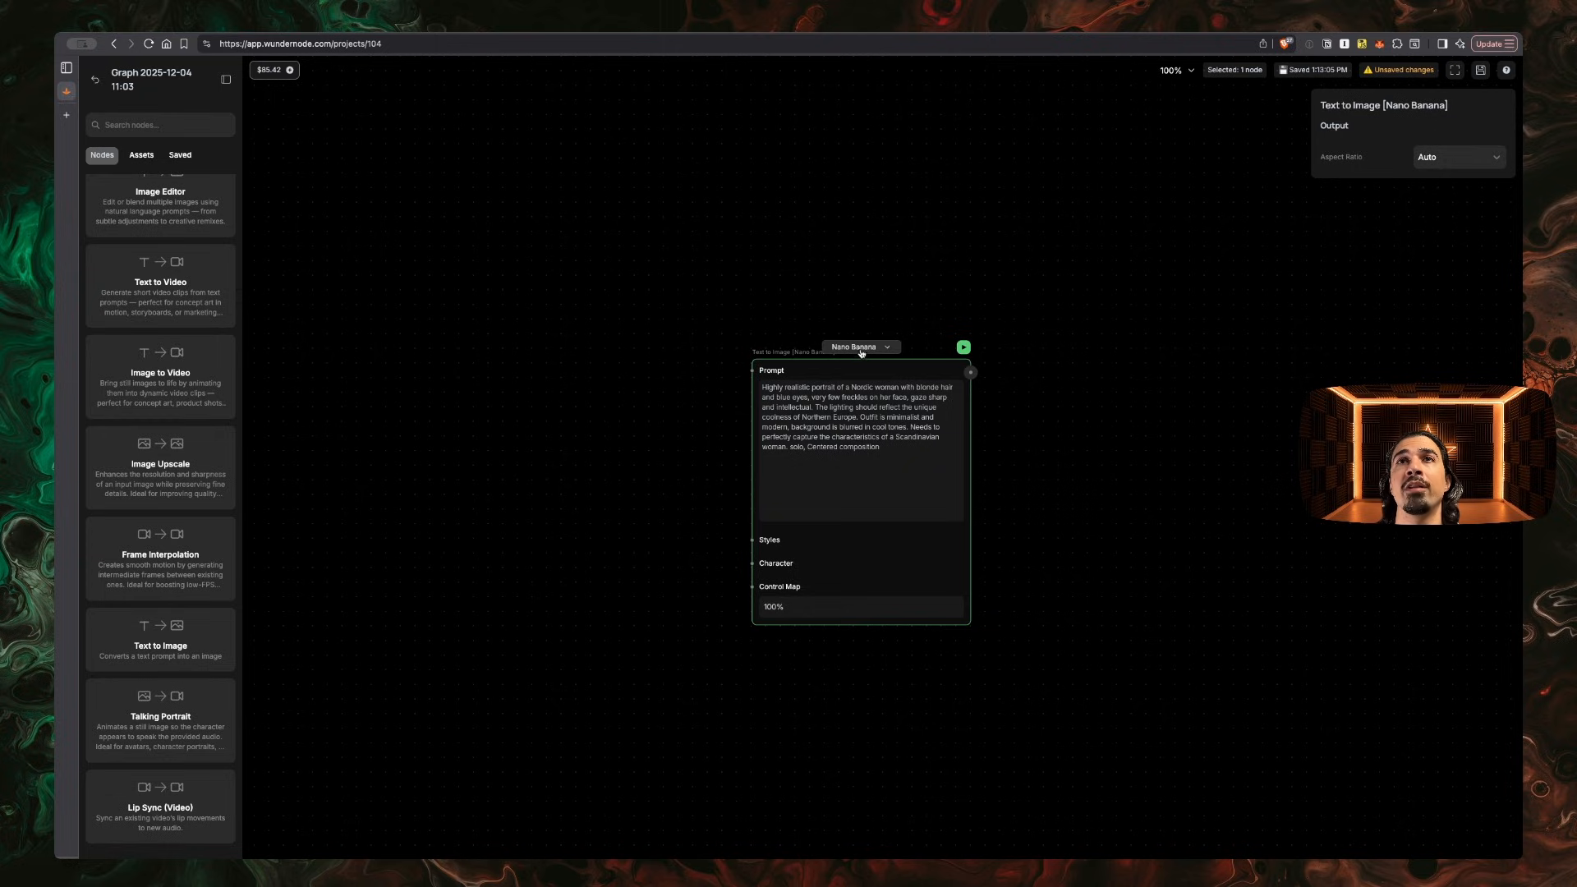
click(861, 346)
click(841, 417)
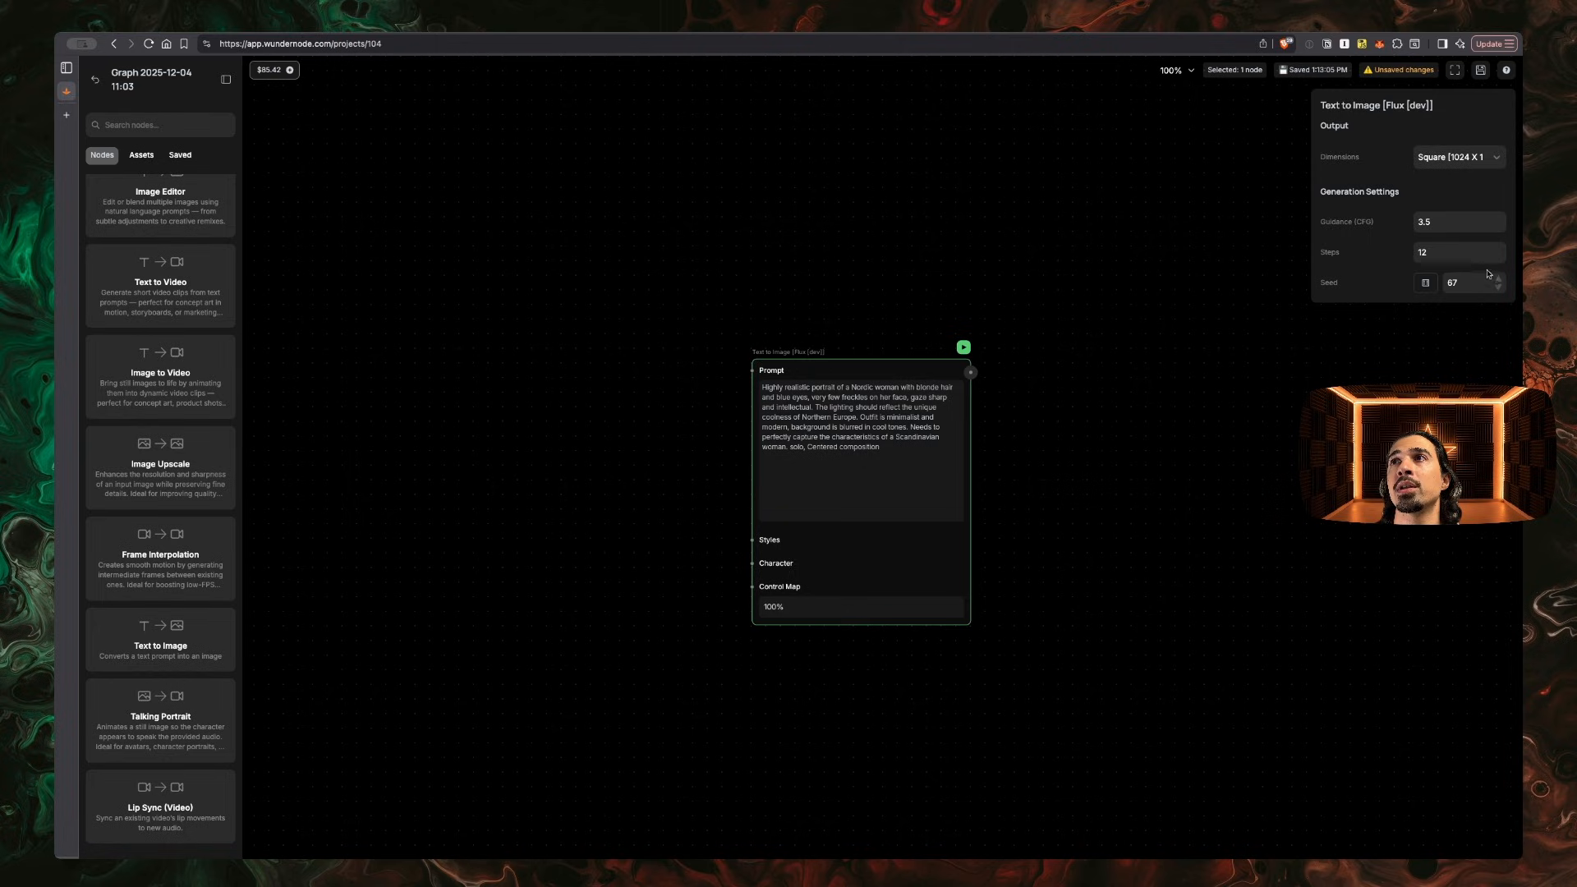
click(1425, 284)
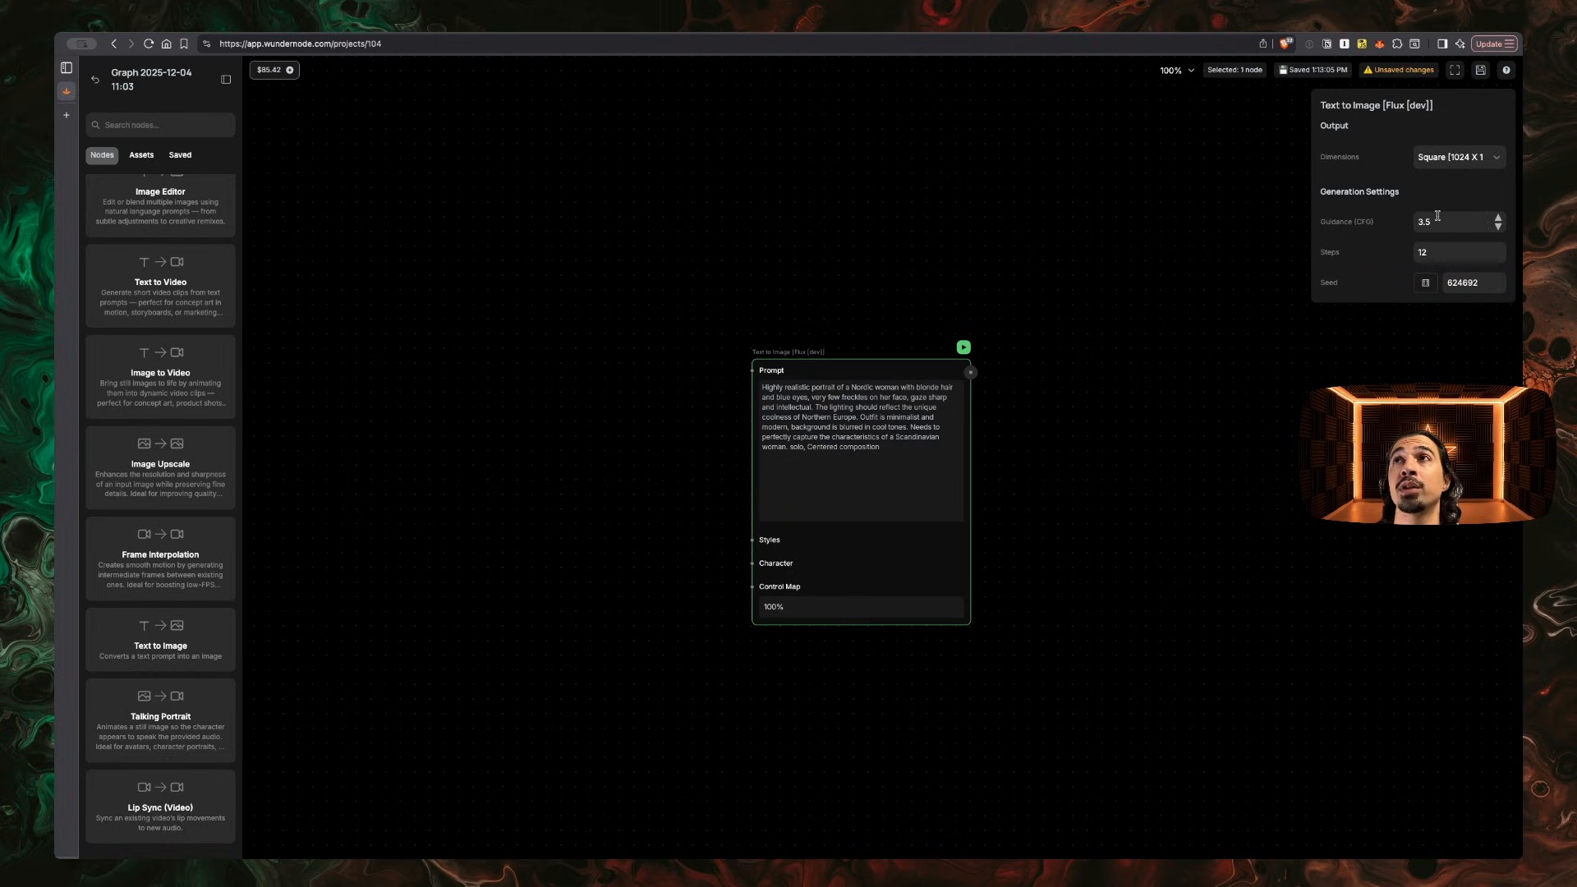
Switch the Text to Image node to Z-Image Turbo with a randomized seed and the 9:16 portrait aspect ratio
click(855, 346)
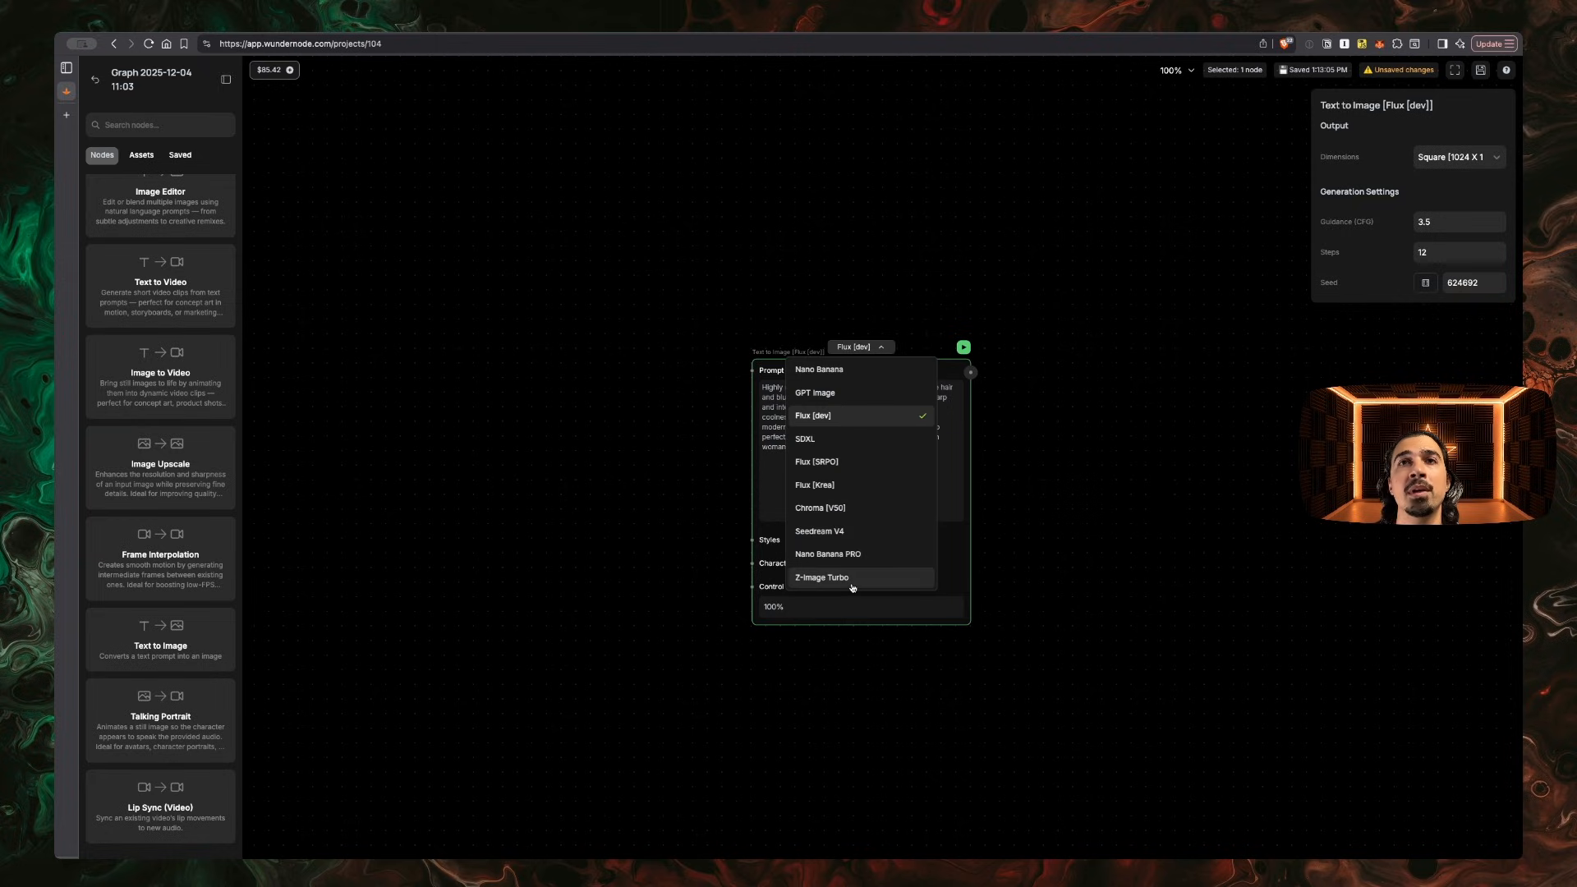
click(858, 578)
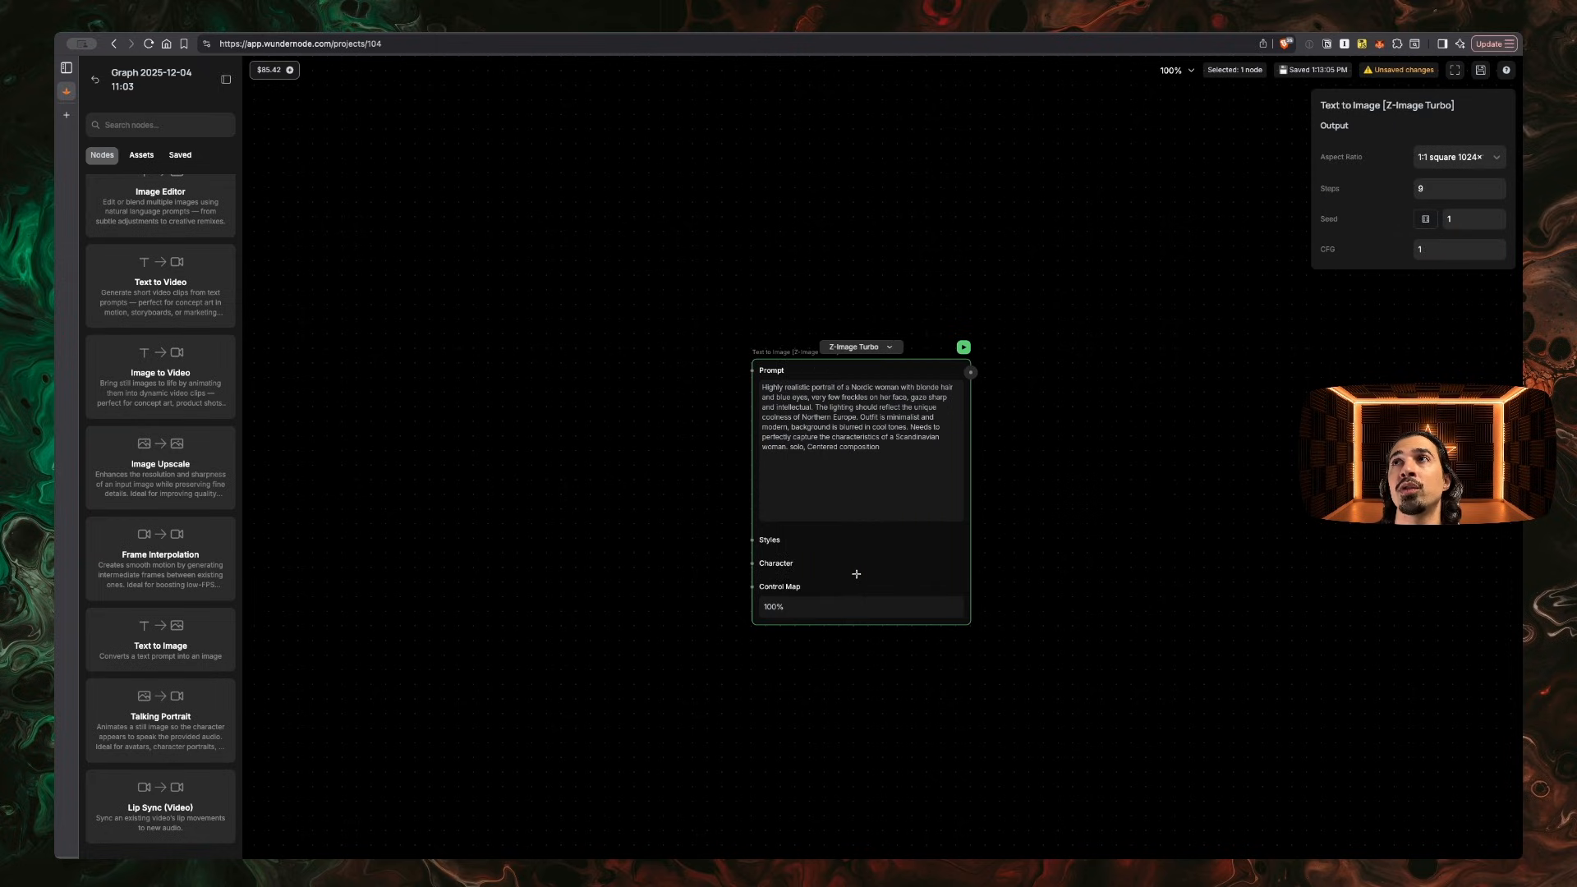
click(1426, 221)
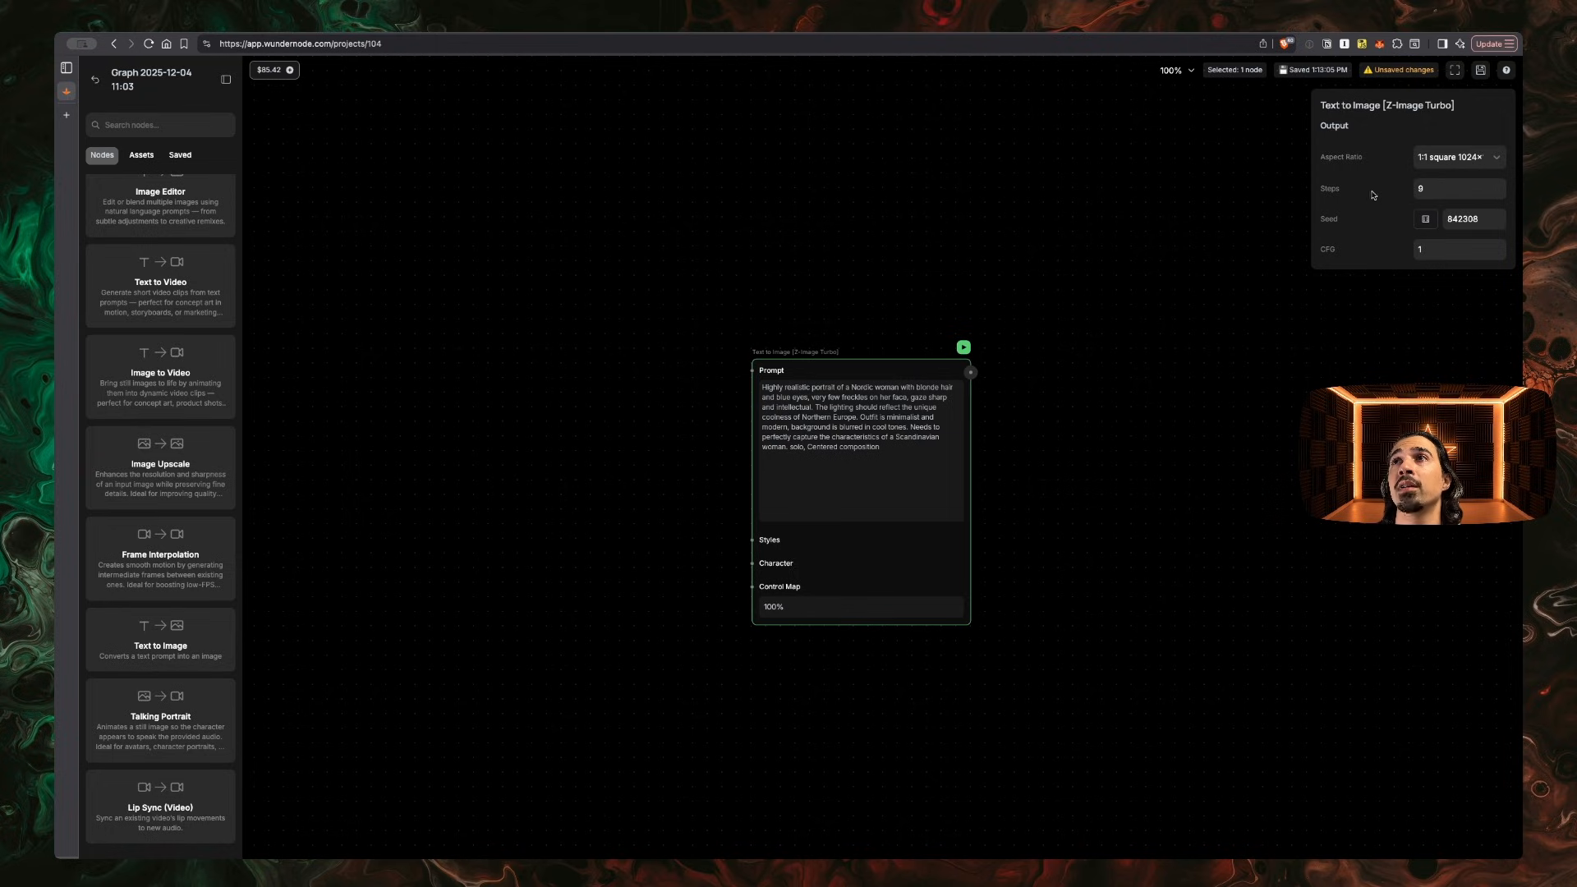
click(1462, 202)
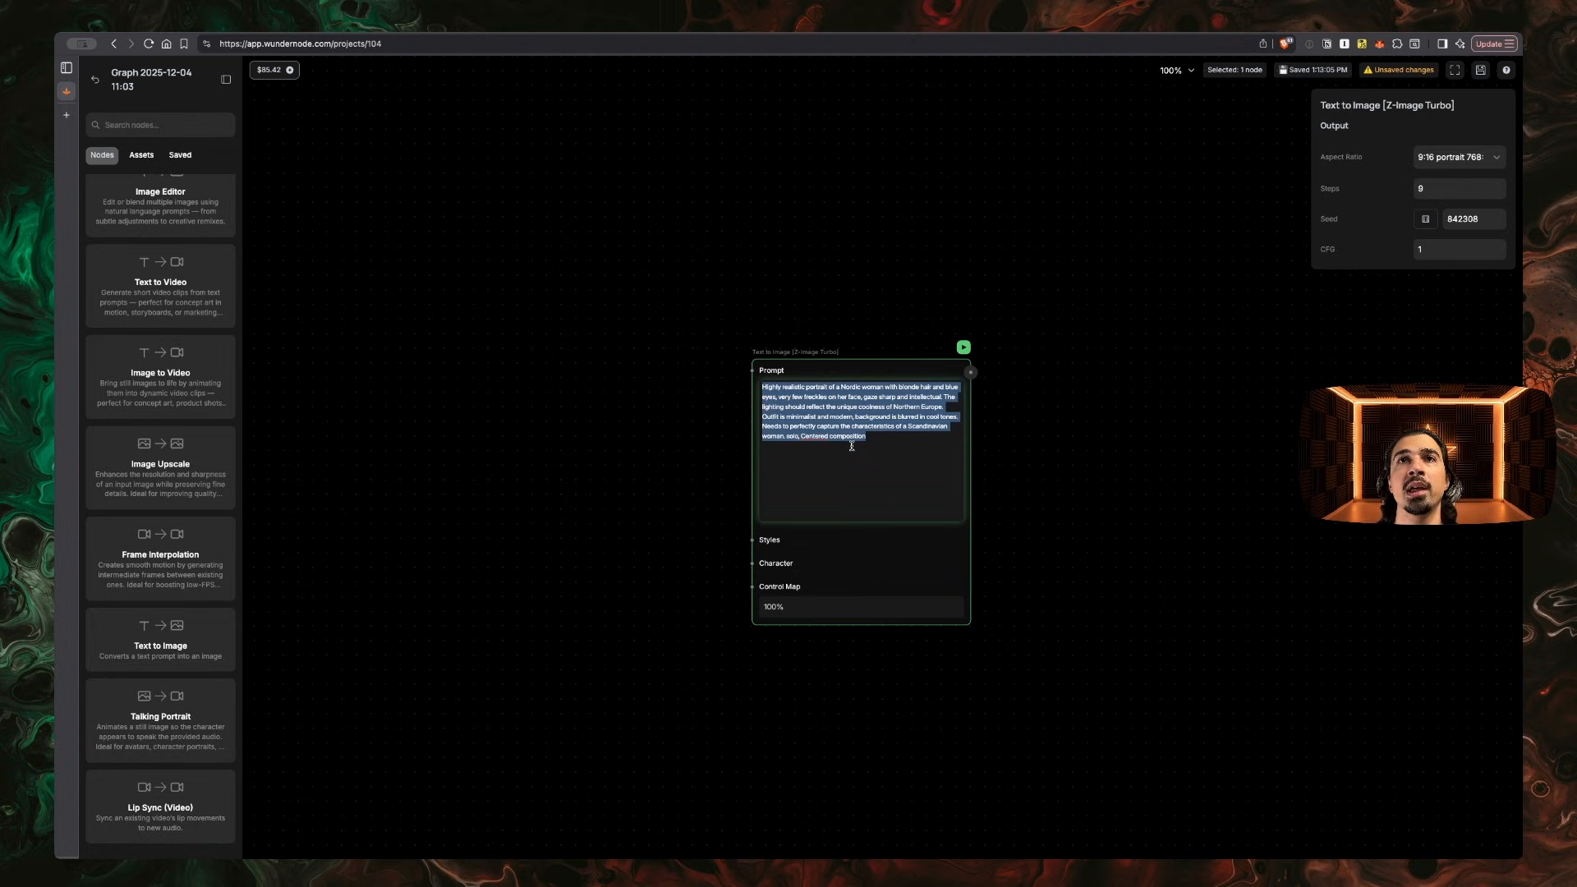
Replace the prompt with "A feral black wolf standing powerfully on a cliff edge, backlit by a huge, luminous full moon..." and generate the image
text(A feral black wolf standing powerfully on a cliff edge, backlit by a huge, luminous full moon. The scene is set in a dark, rugged landscape under the moon's intense glow, with shadows cast dramatically across the cliff and the wolf's fur. The atmosphere is moody and captivating, emphasizing the mystical connection between the wolf and the moon. Cinematic, high contrast, detailed lighting, natural lighting, howling, magic, BREAK, masterpiece, best quality, absurdres,)
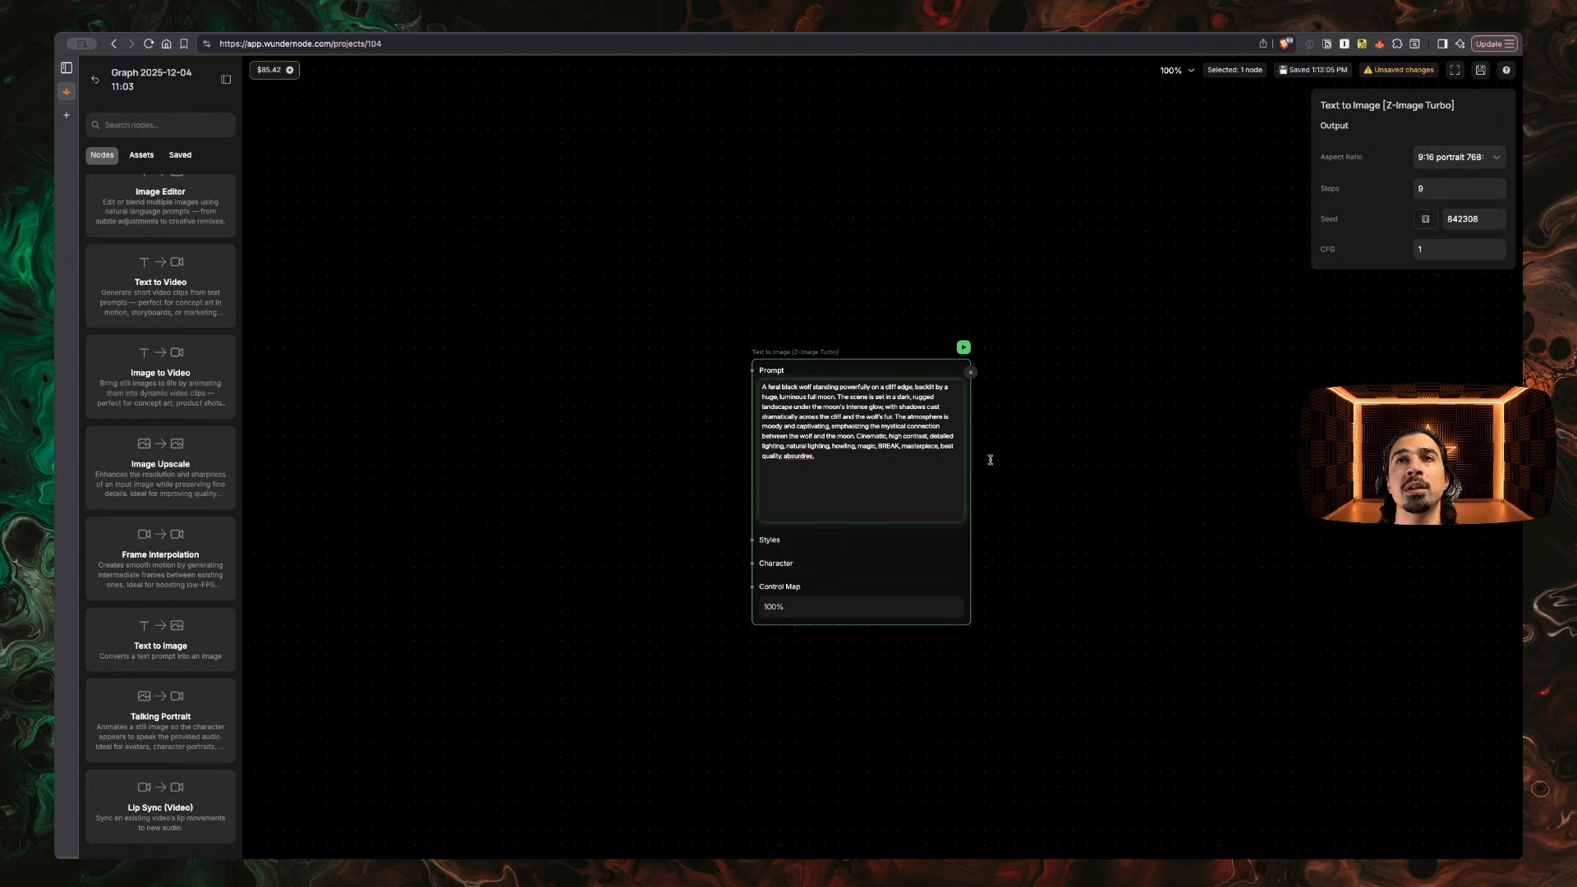
click(1067, 471)
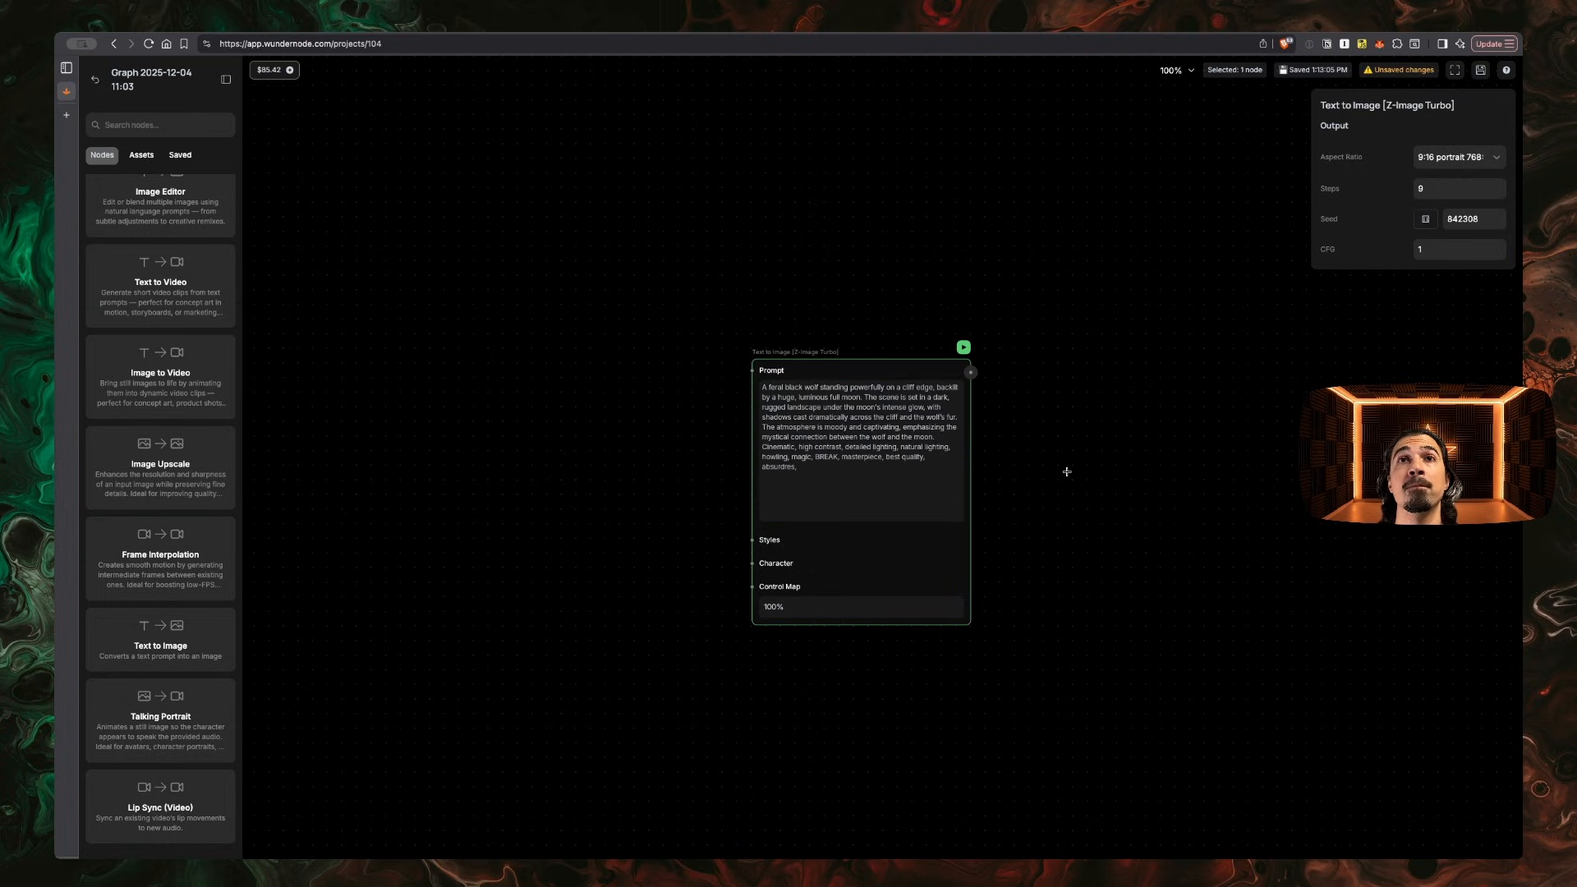
click(963, 347)
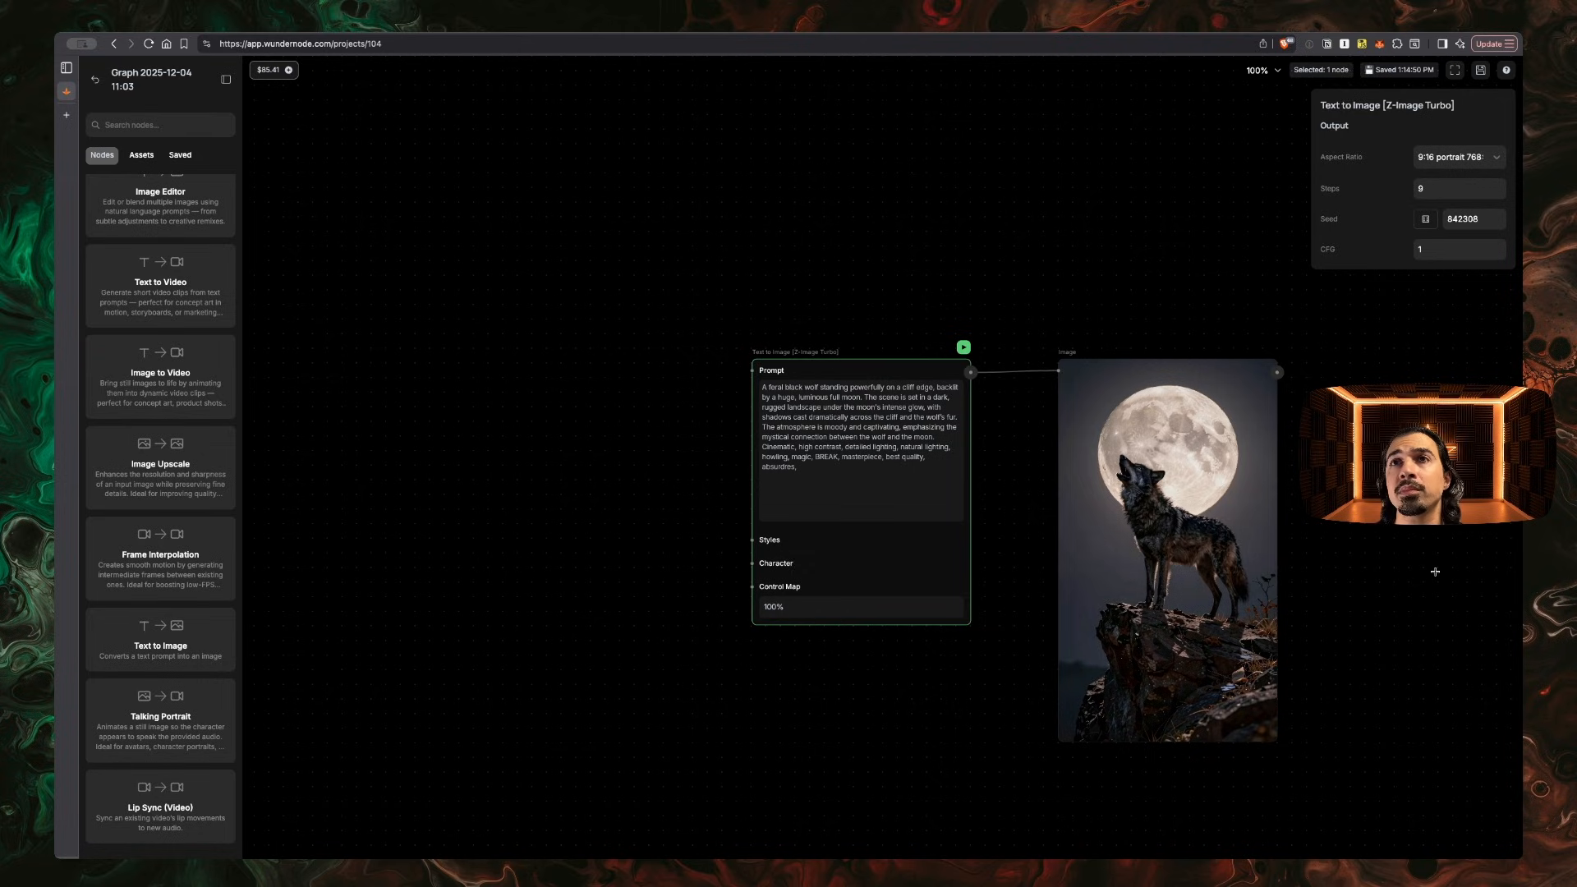
scroll(1434, 572, right, 4)
scroll(1435, 572, down, 1)
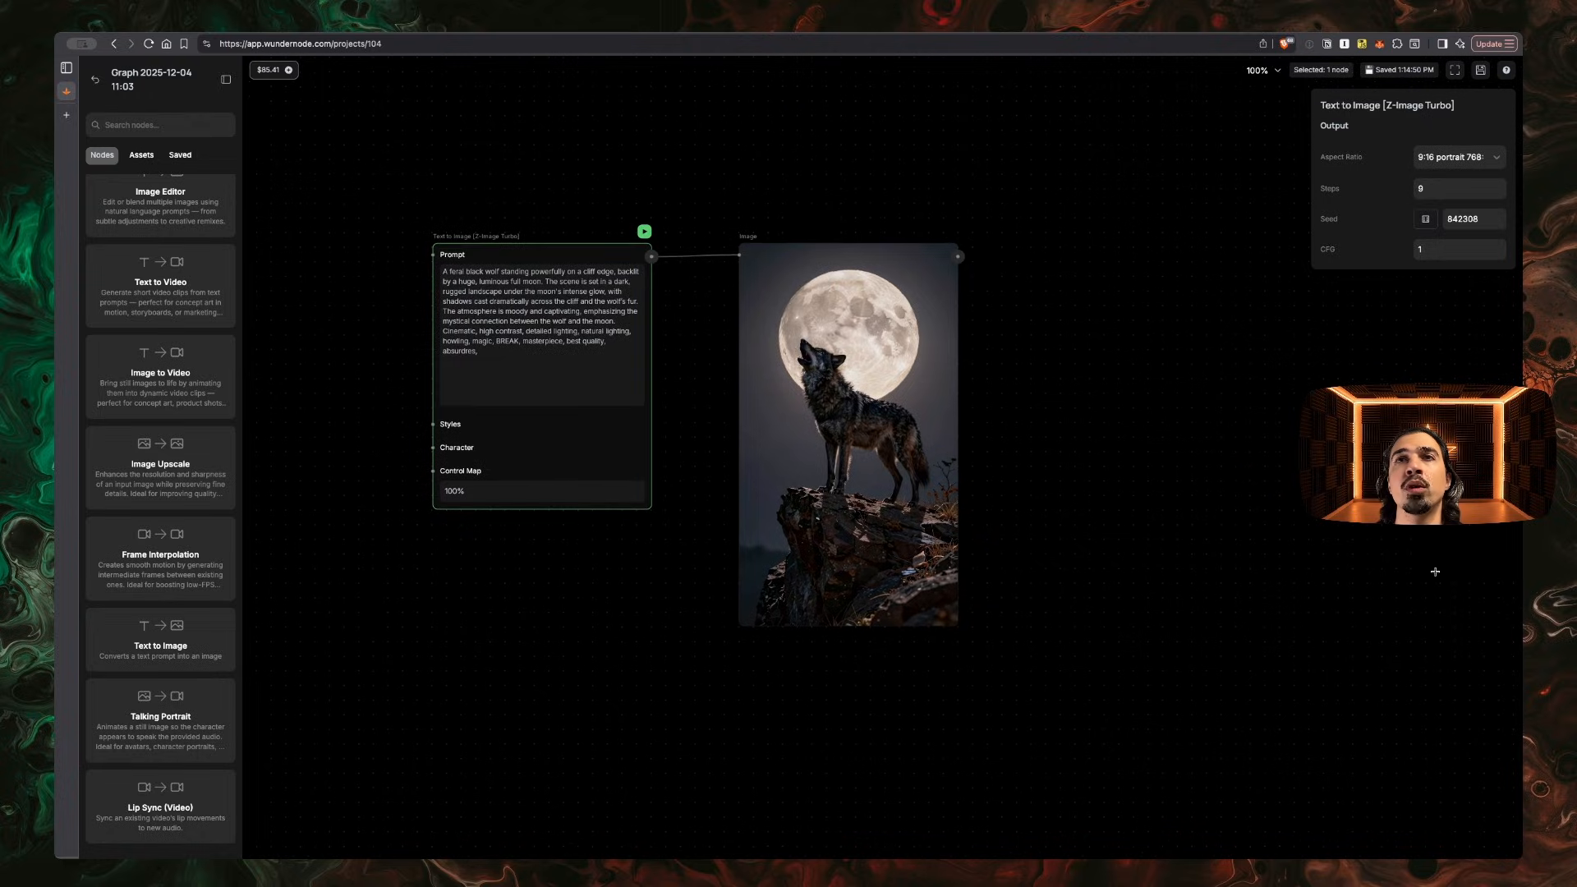
click(1113, 458)
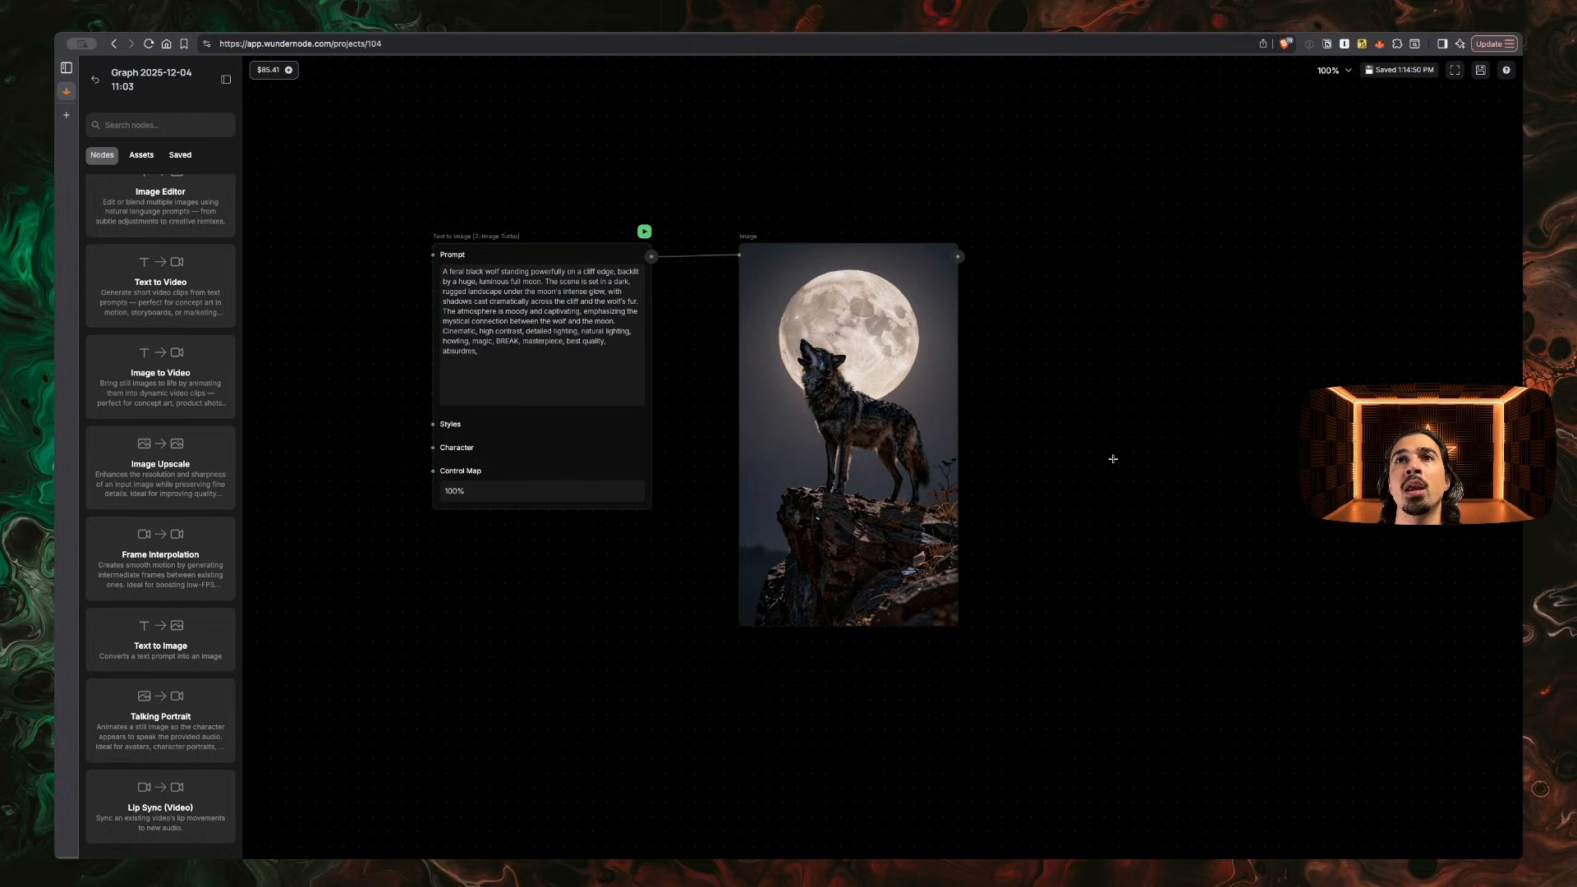
mouse_move(847, 407)
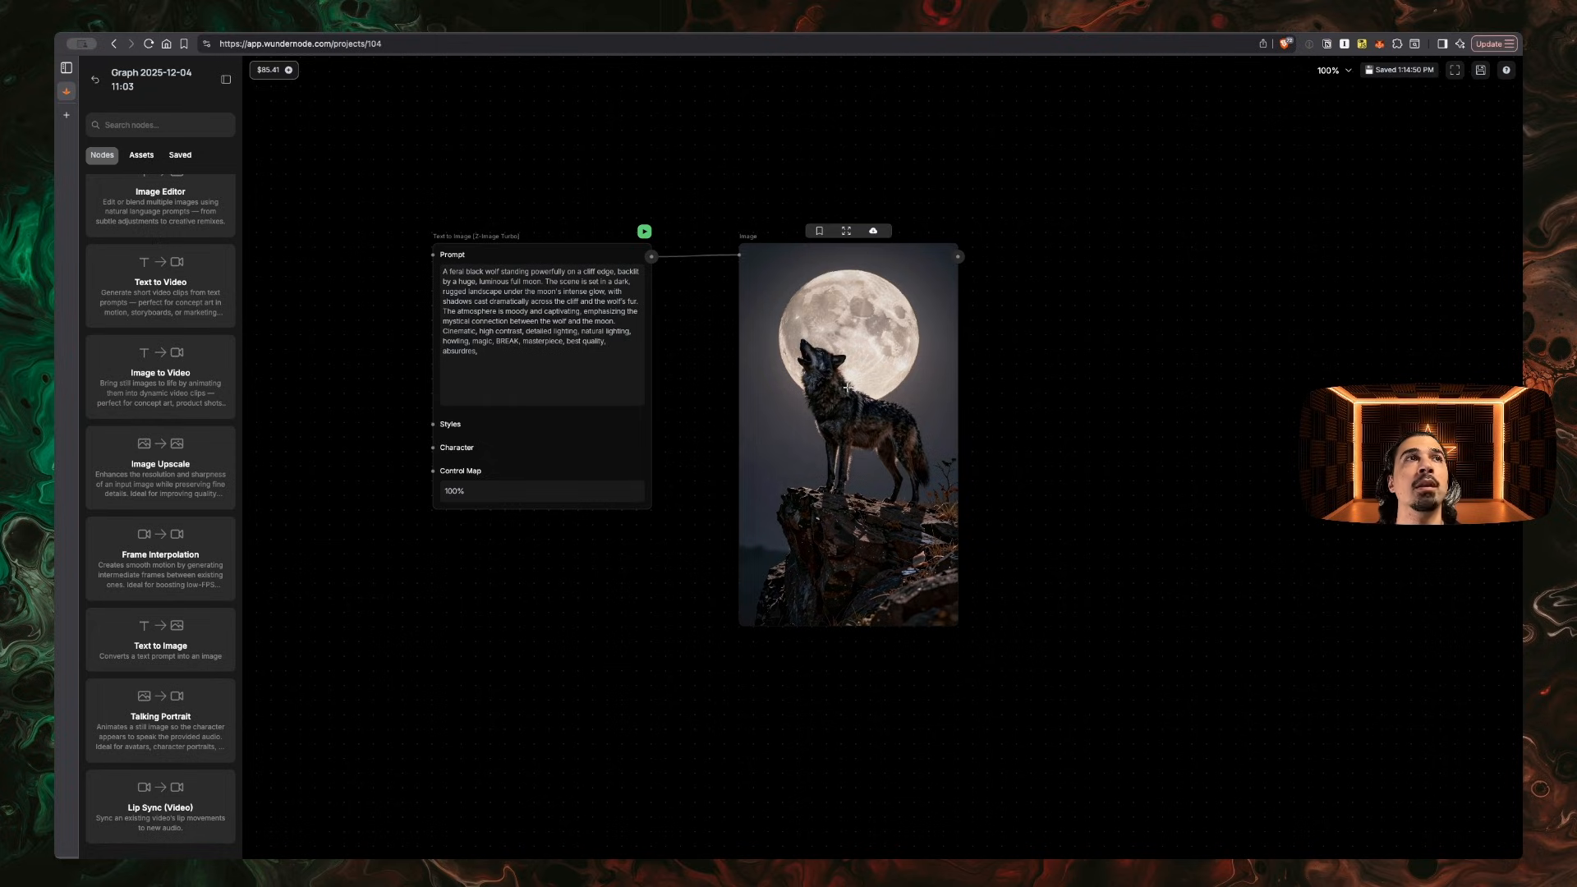
Collapse the node library and add an Image Editor node beside the generated wolf image
scroll(150, 211, up, 2)
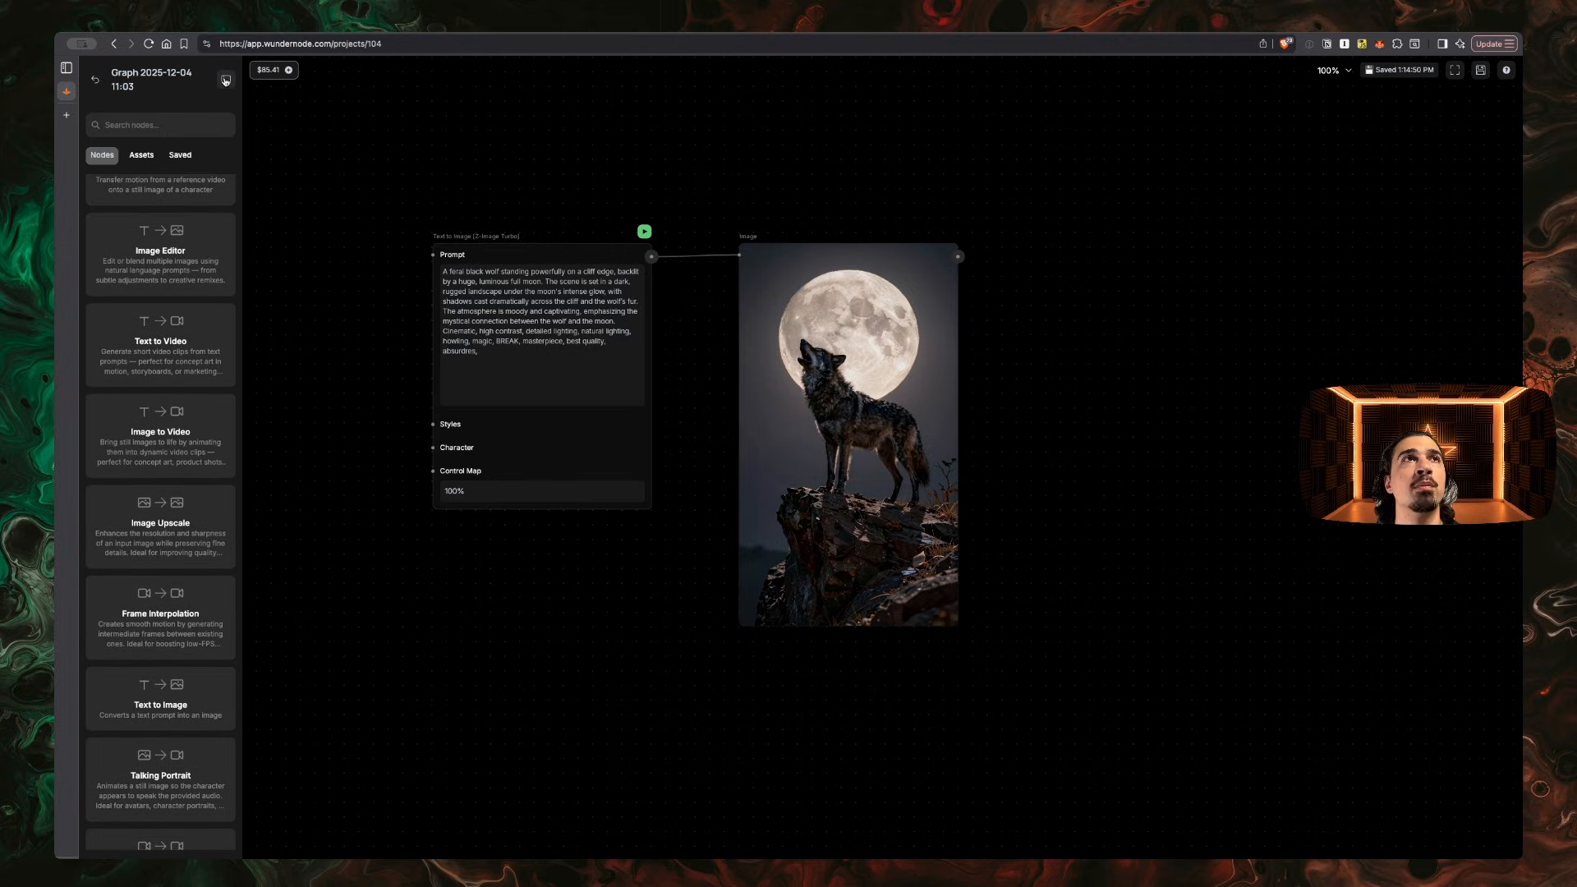
click(225, 80)
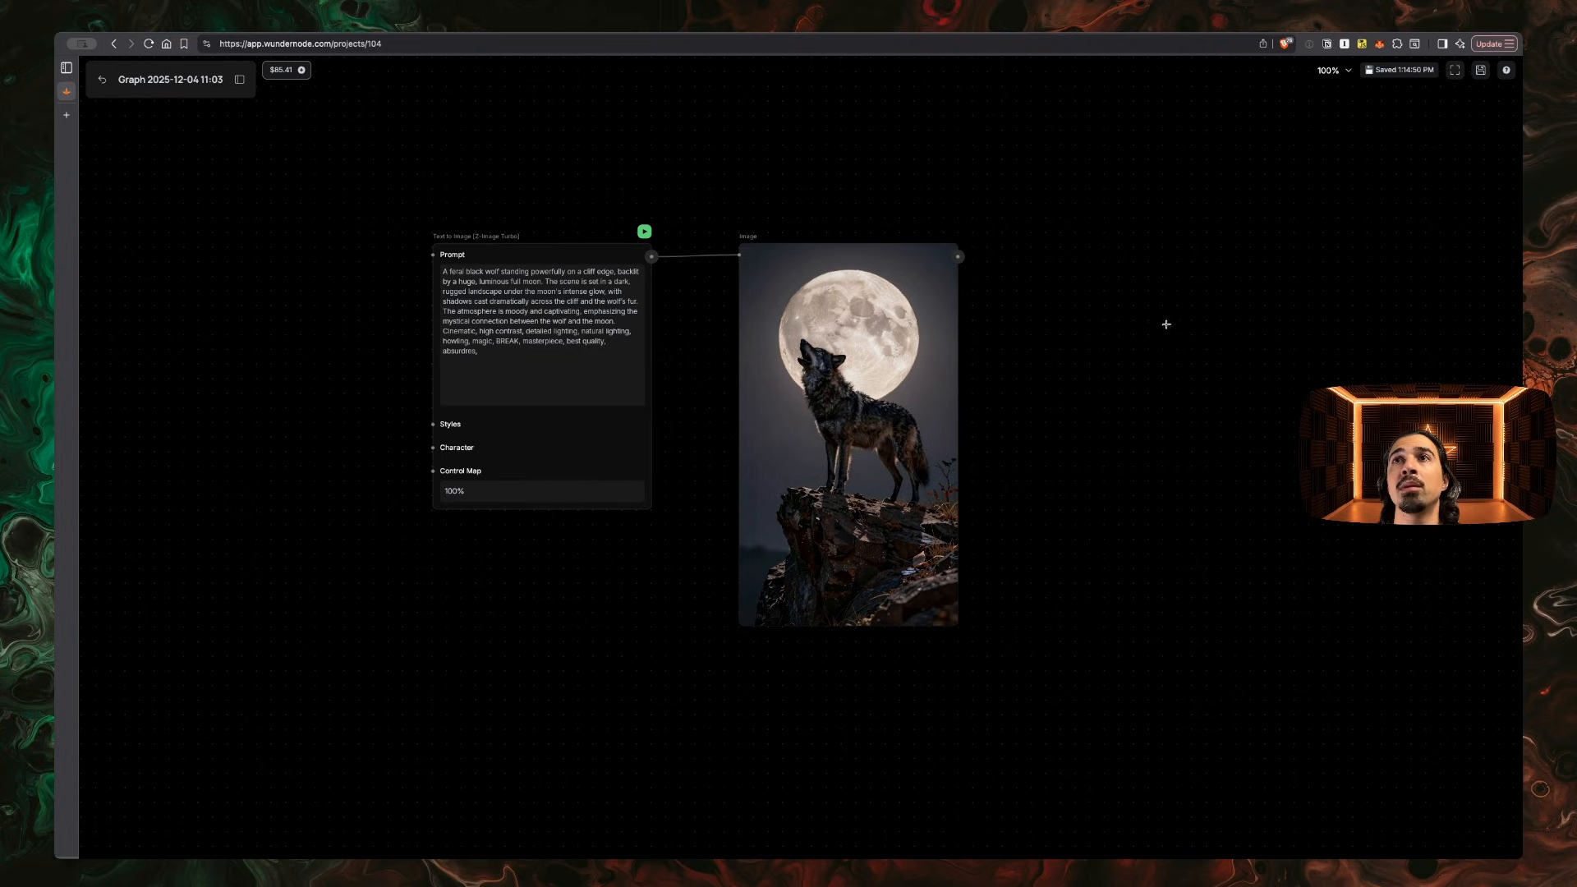
key(space)
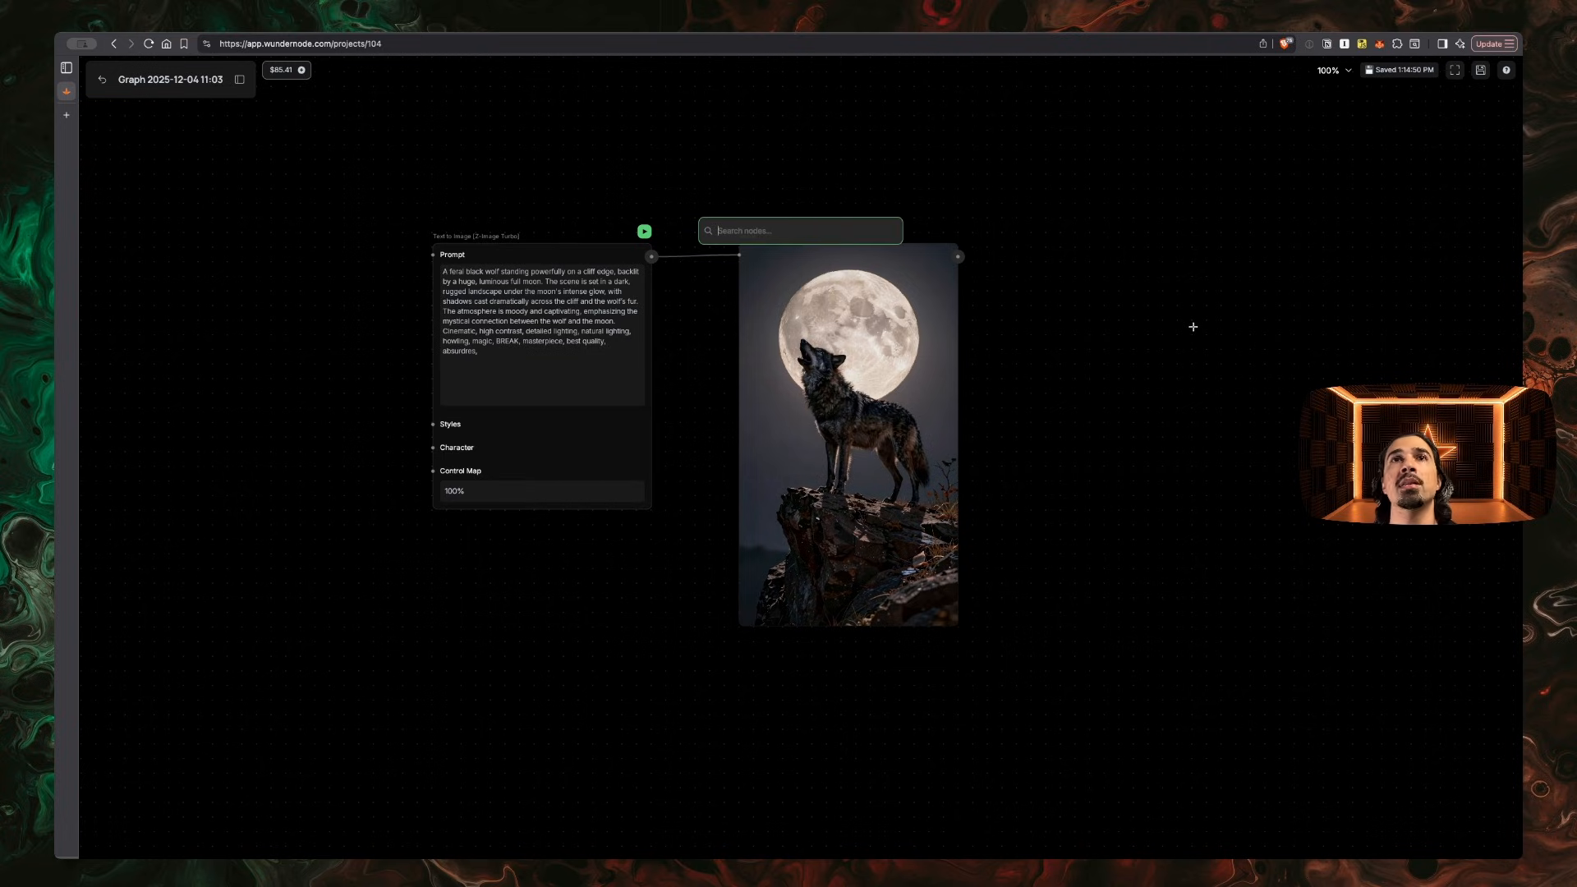
text(edit)
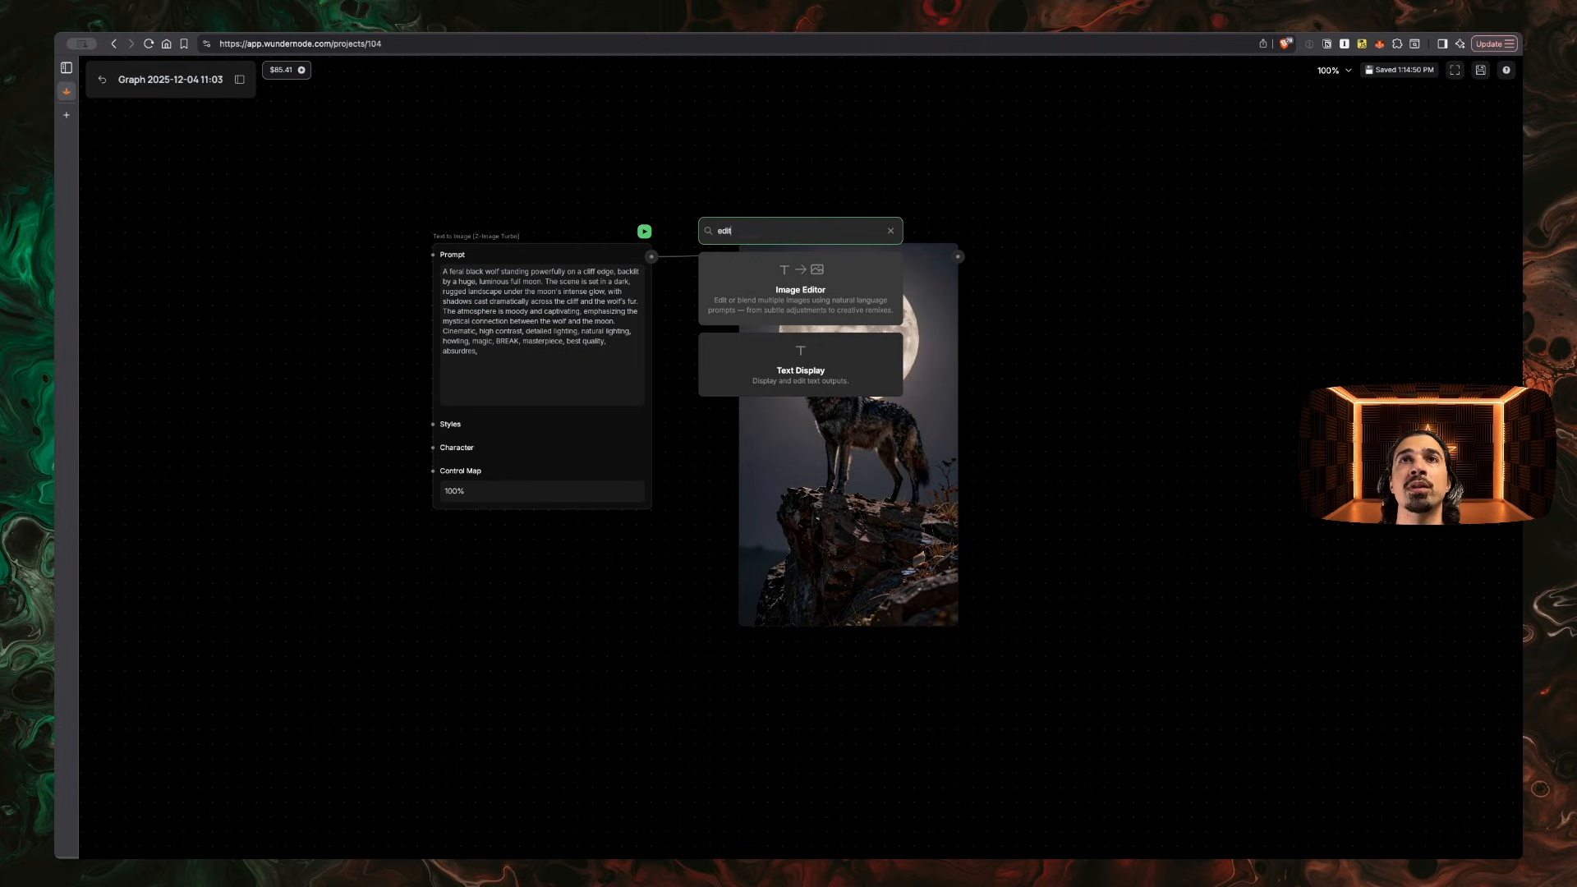
key(Return)
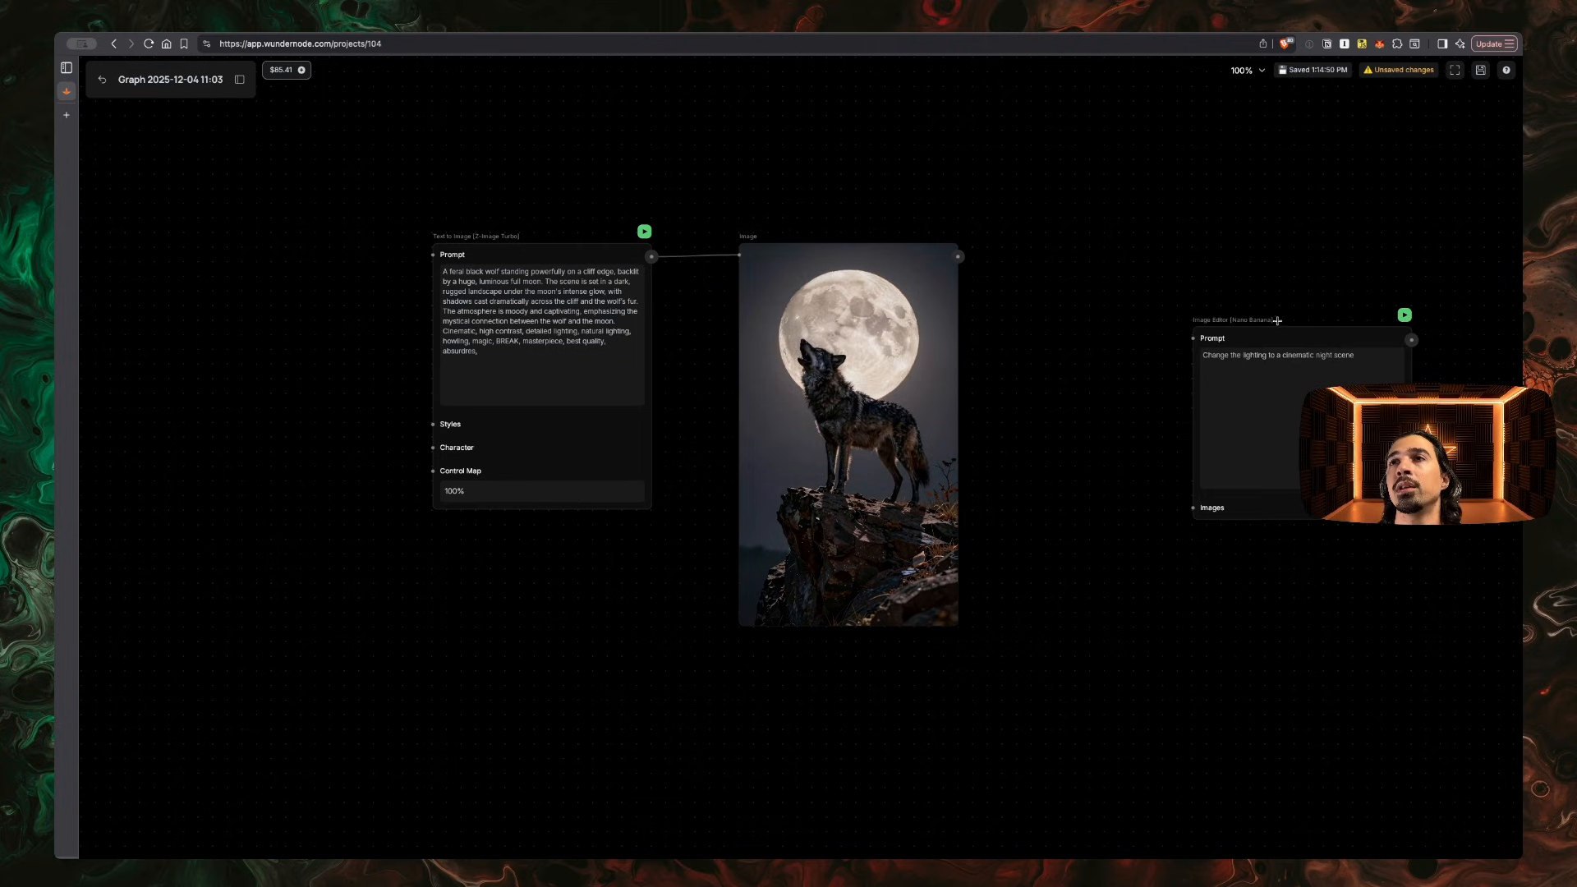
mouse_move(1316, 337)
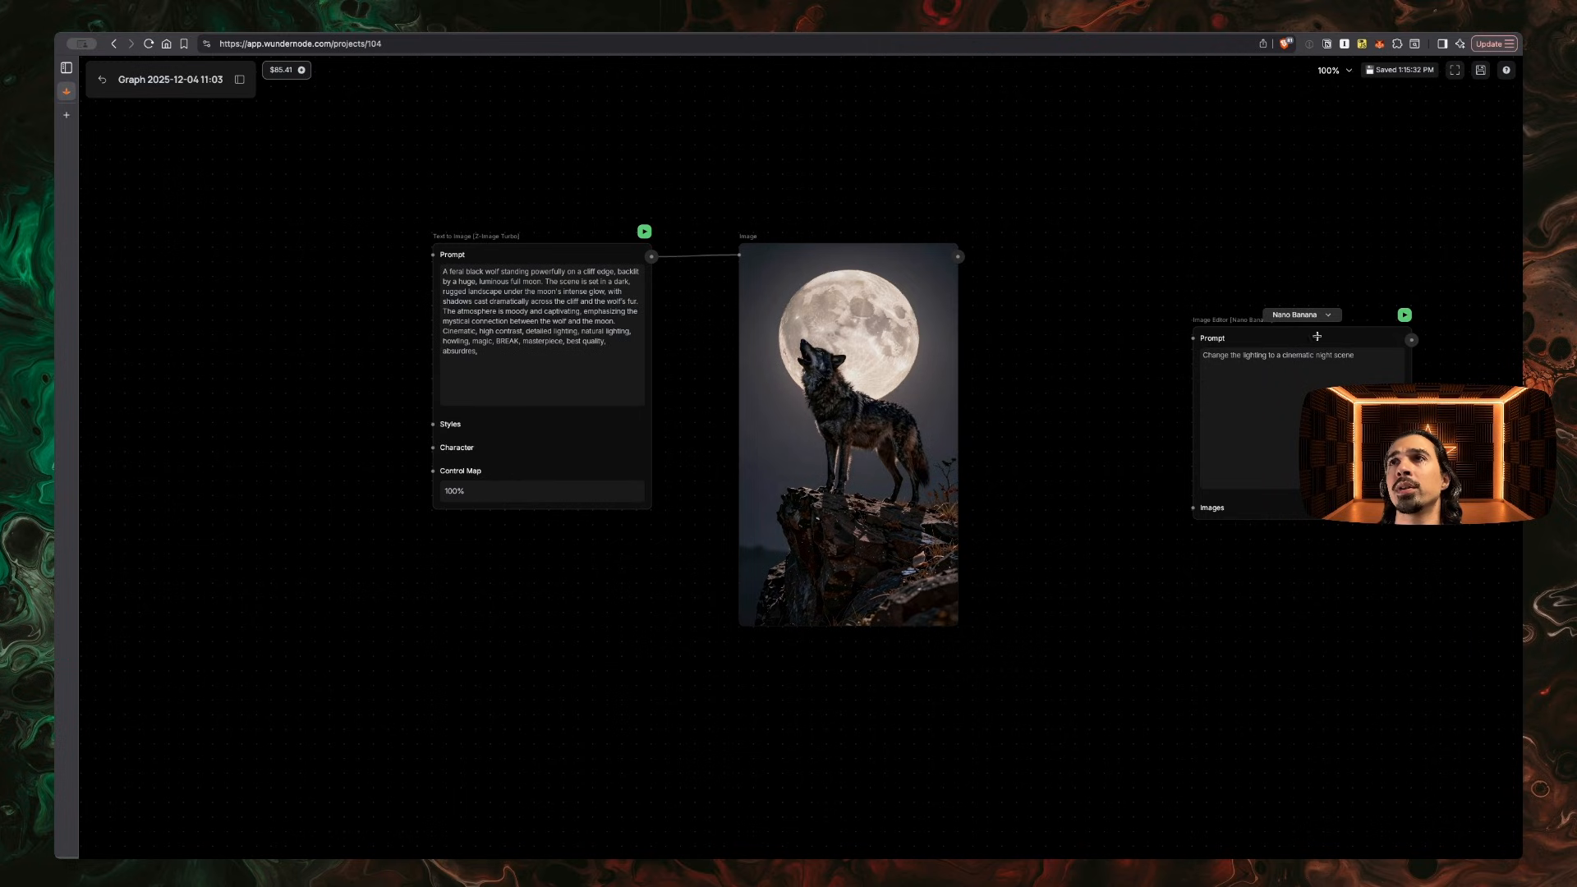
drag(1317, 337, 1136, 263)
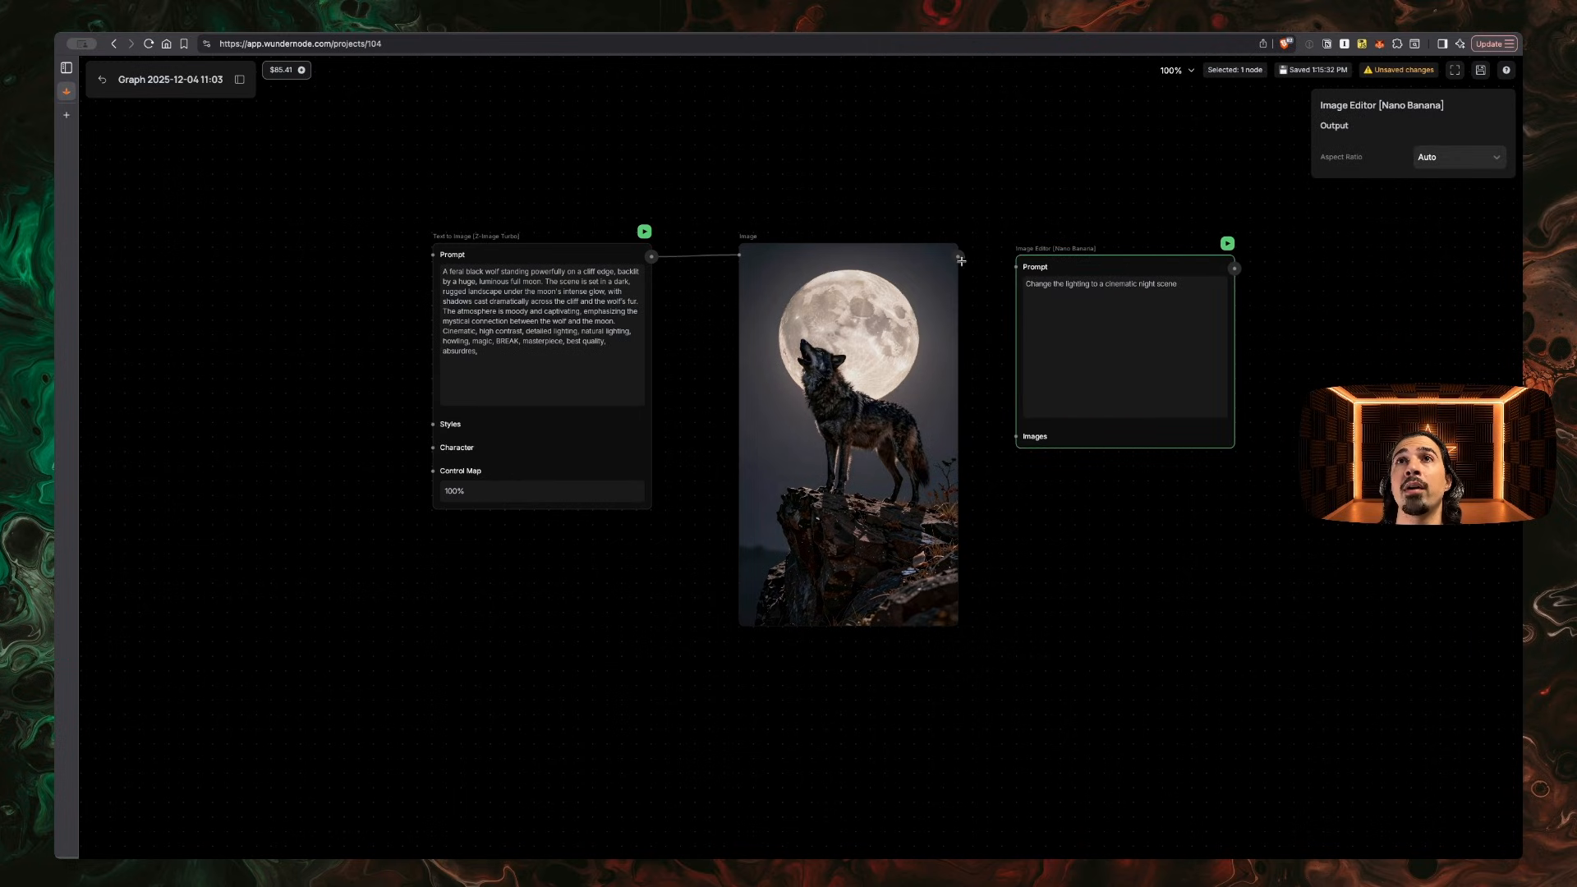
Connect the wolf image to the Image Editor's Images input and set its prompt to "make the wolf sit on its hind legs"
drag(958, 256, 1017, 428)
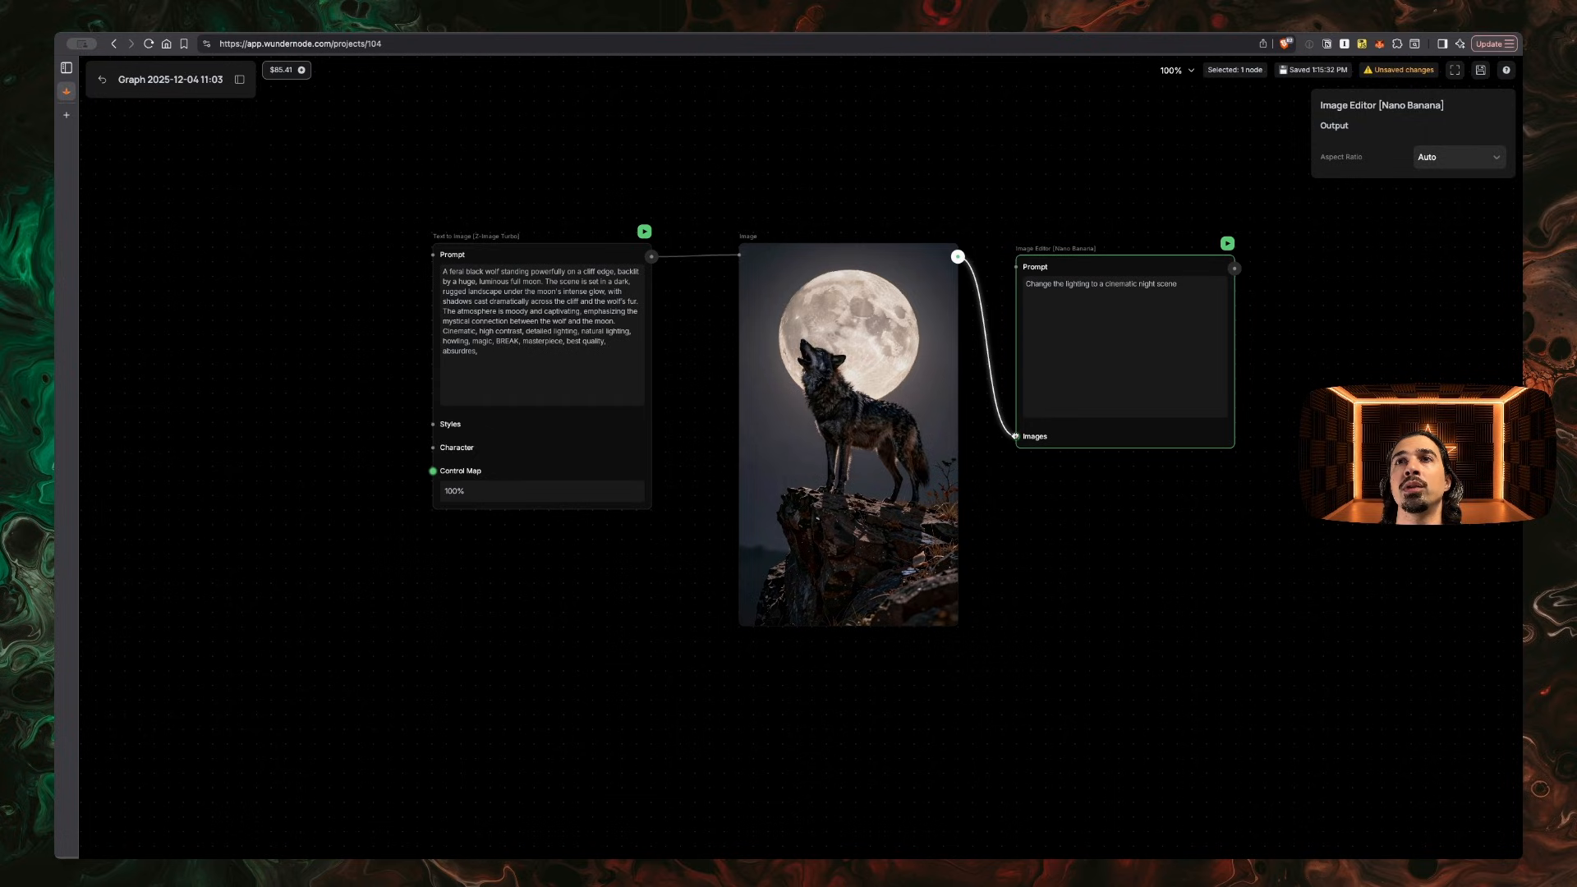
triple_click(1118, 364)
text(make the wolf sit on its hind legs)
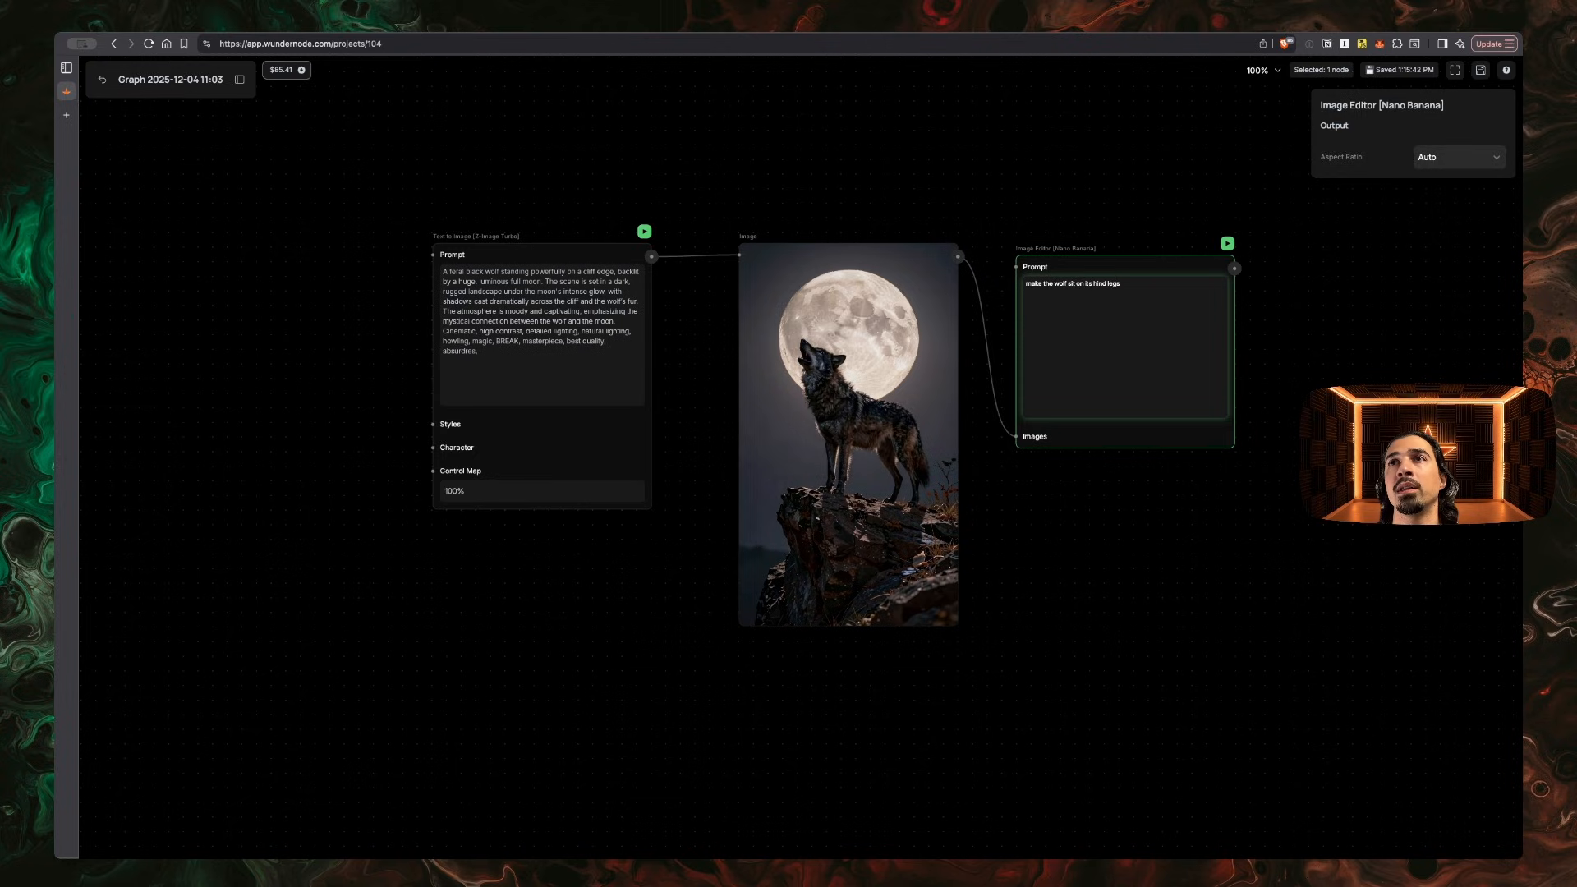
click(1174, 197)
Keep the Image Editor on the Nano Banana model and run it to generate the edited wolf image
mouse_move(1119, 278)
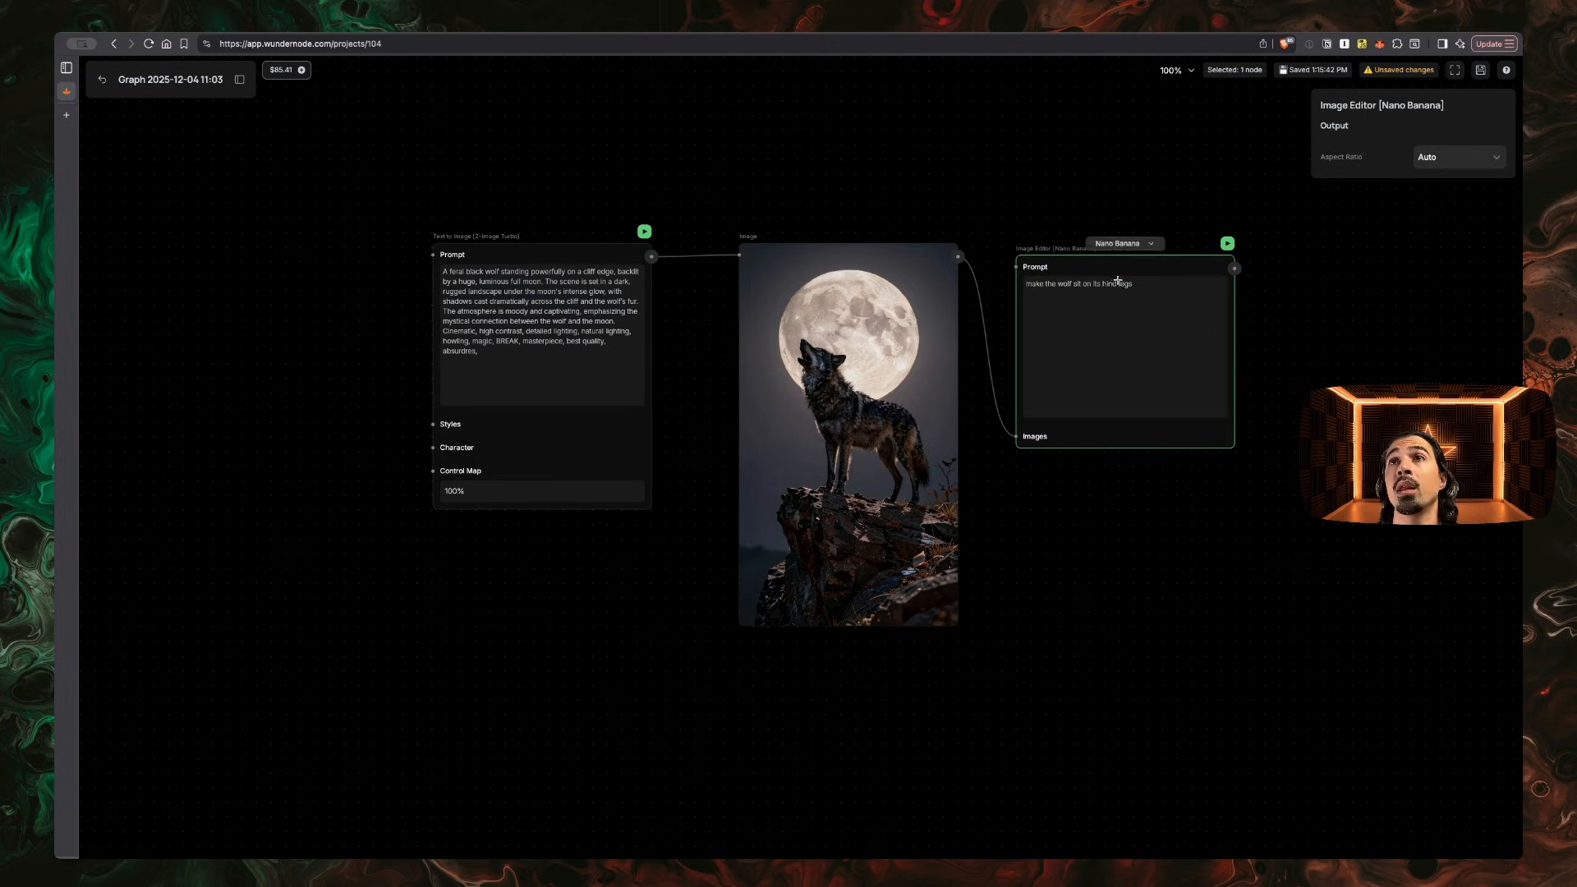
click(1146, 243)
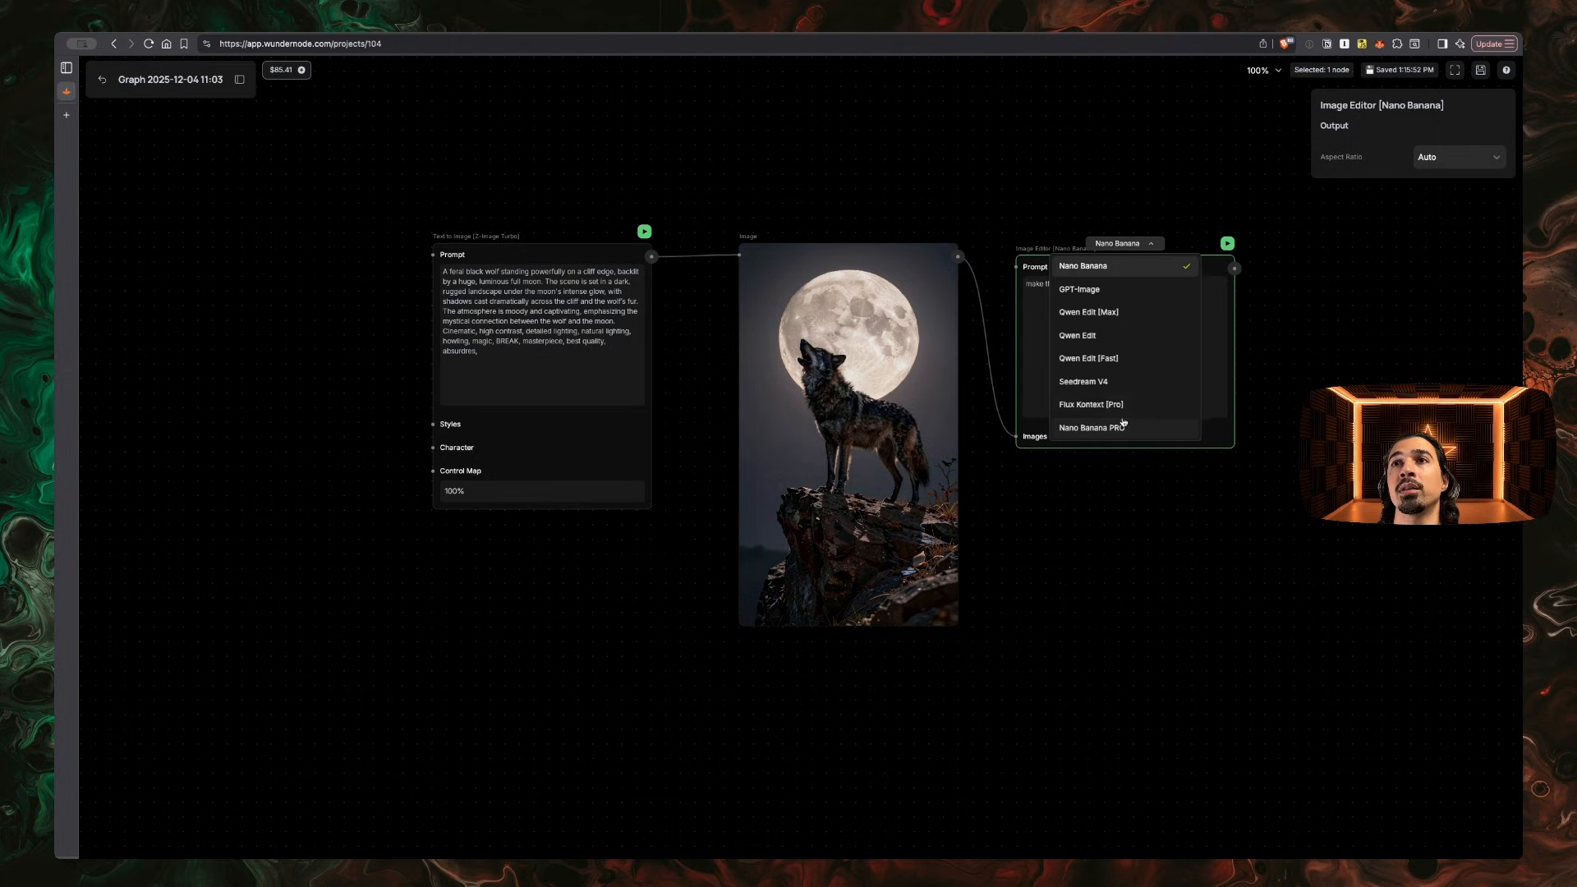
click(1138, 268)
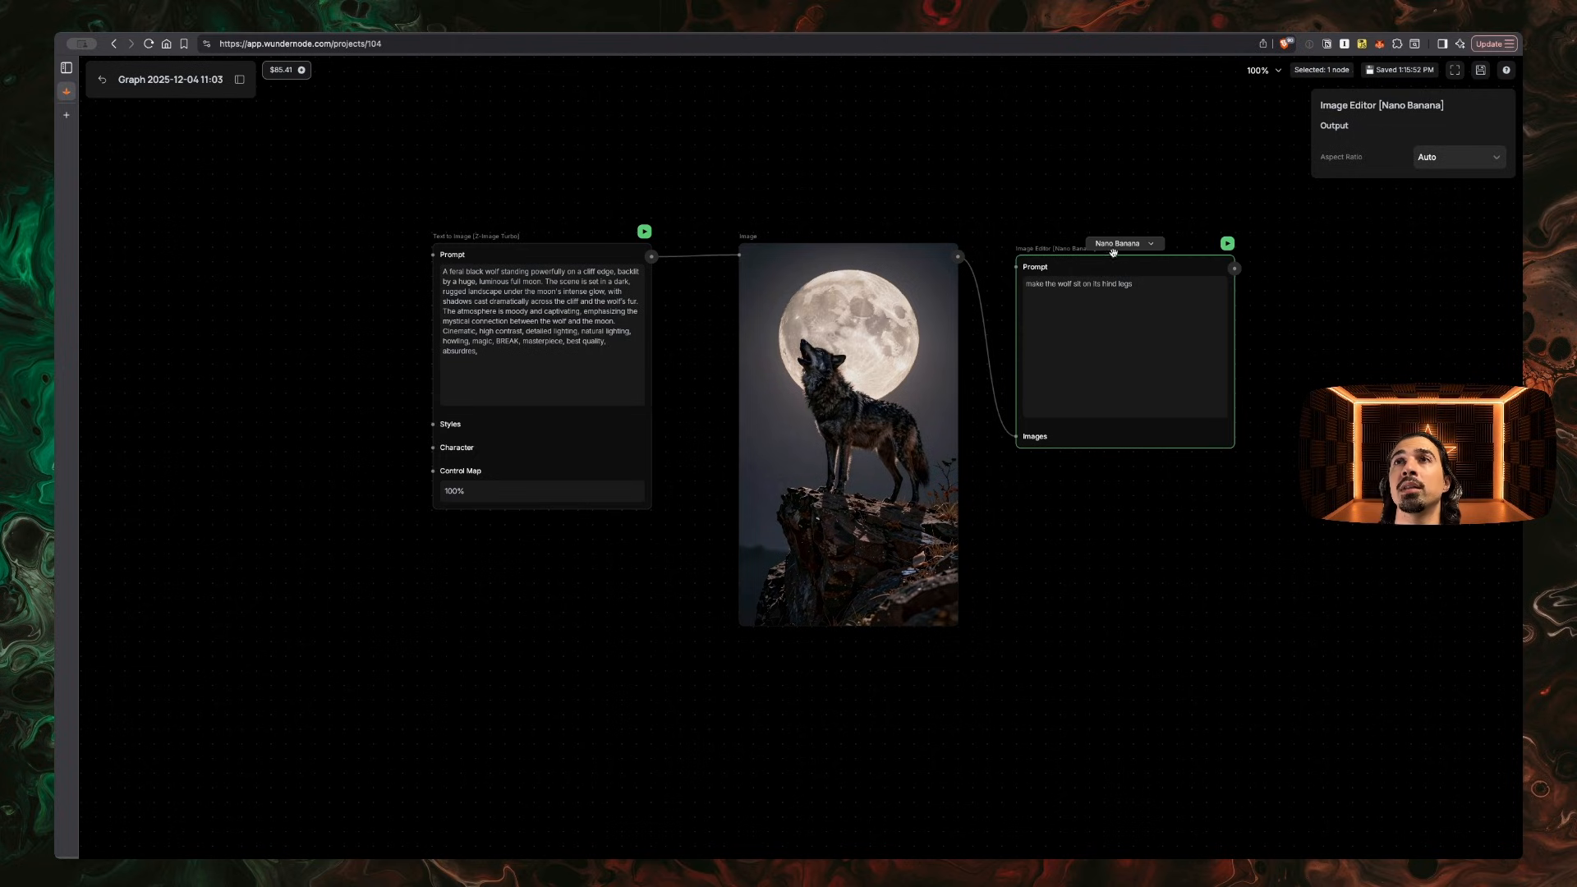
click(1132, 246)
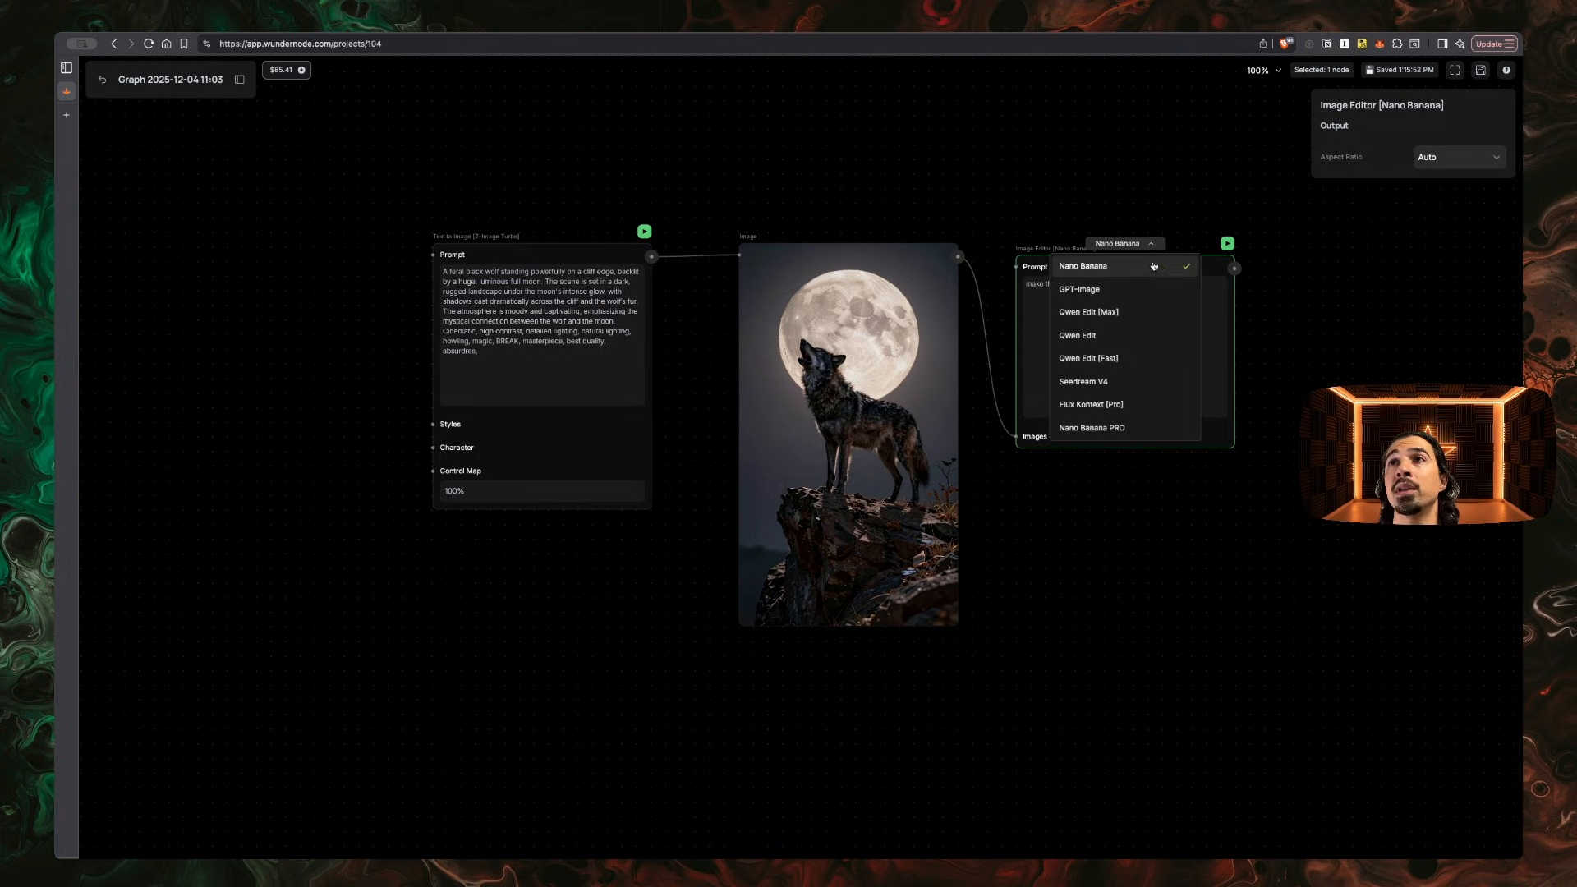
click(1211, 262)
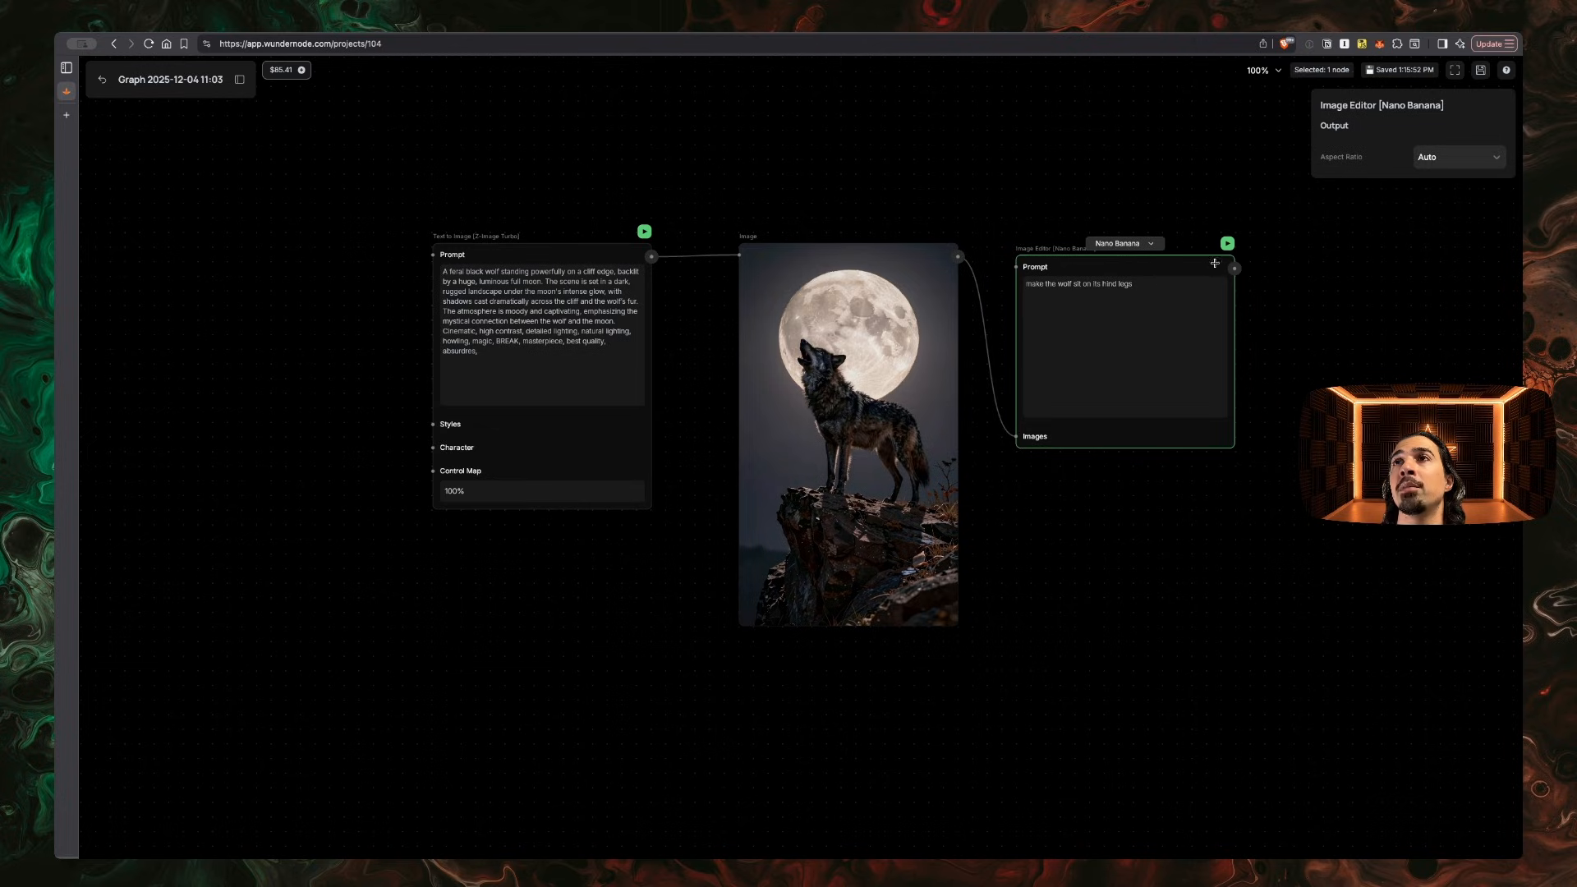
click(1227, 244)
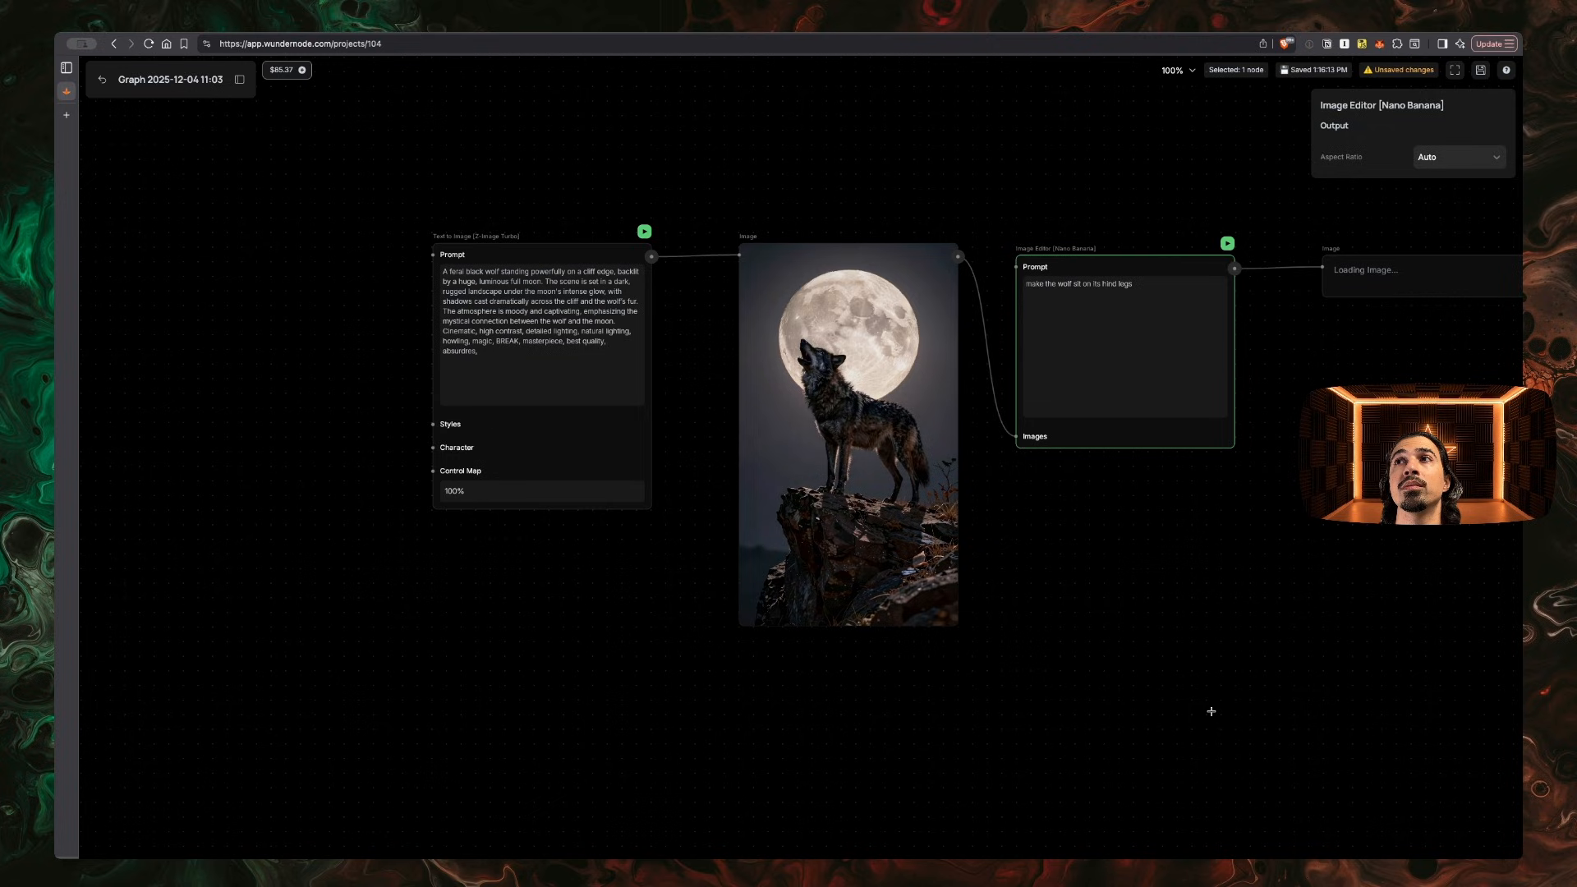
Add an Image to Video node beside the sitting wolf image and connect that image to its Initial Image input
scroll(1211, 711, right, 3)
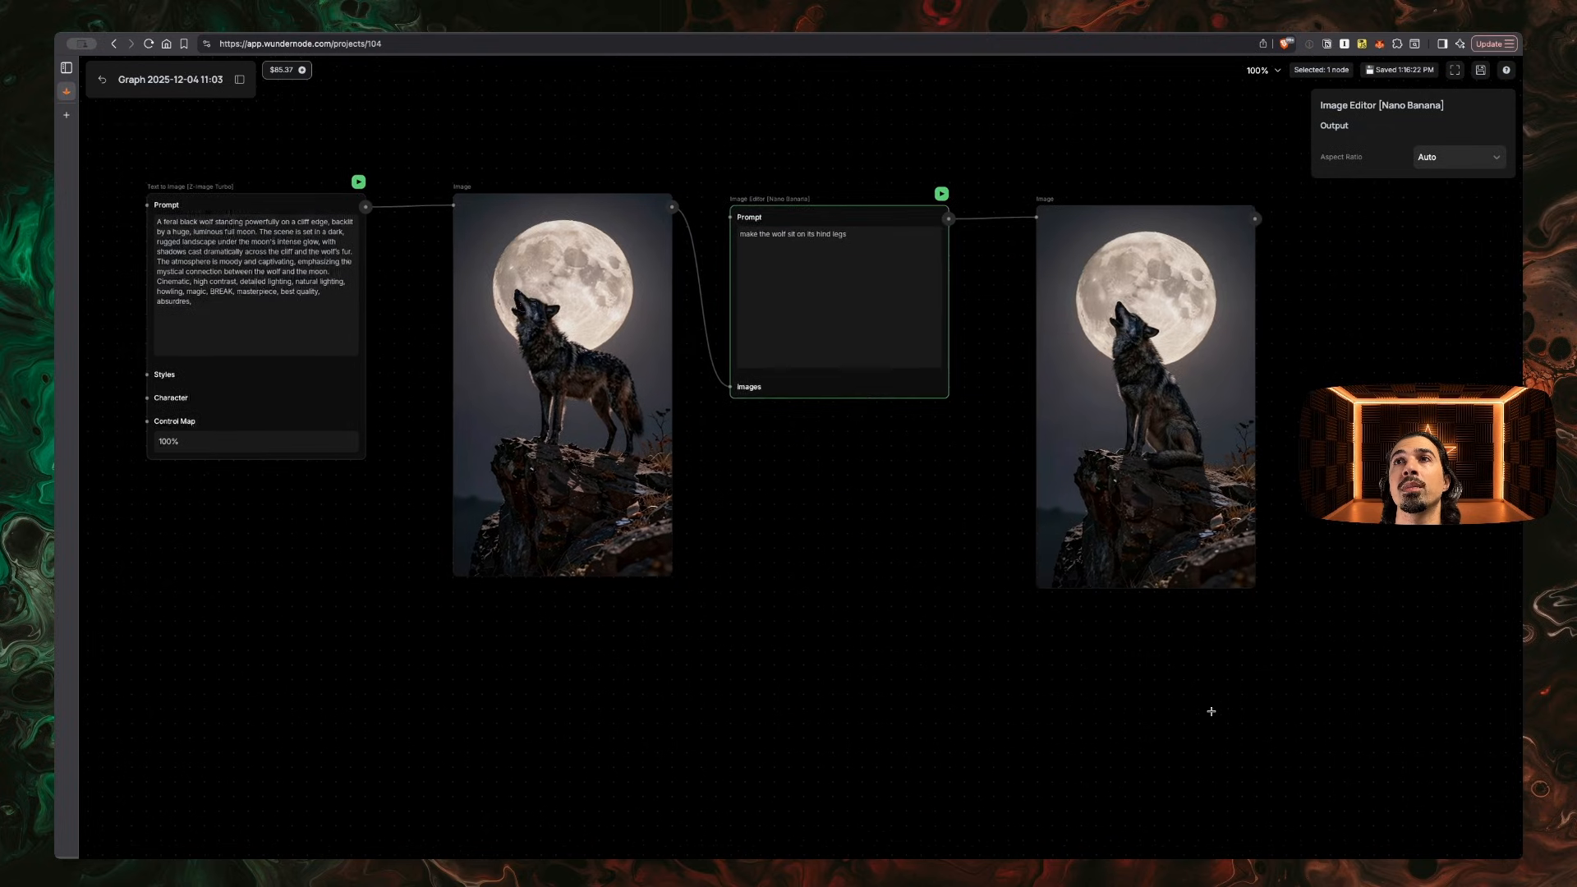
scroll(1212, 711, right, 5)
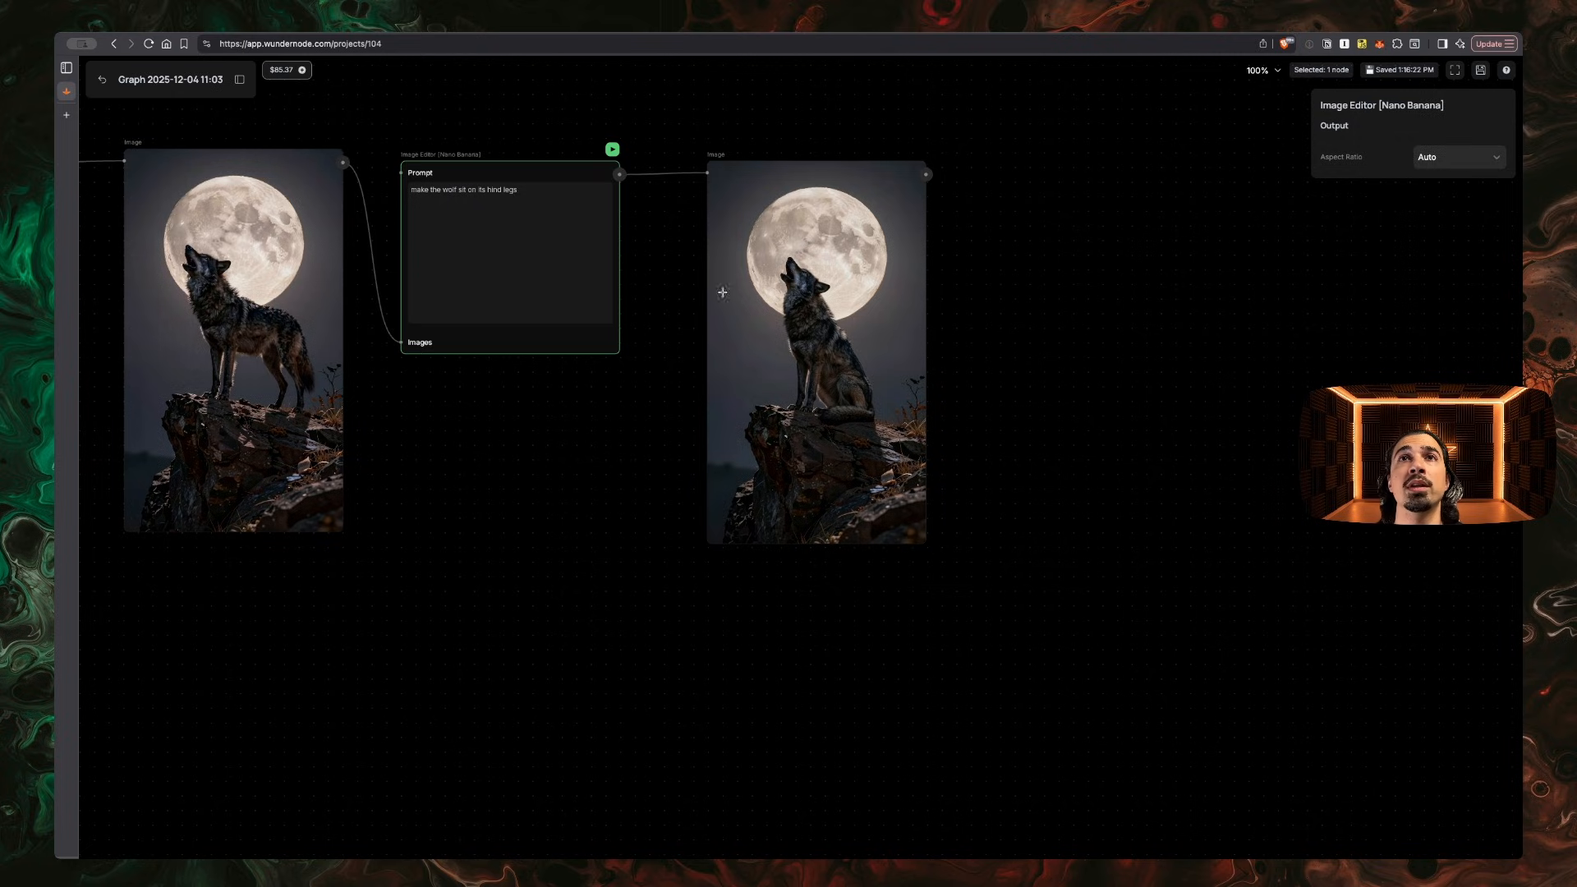
click(1132, 408)
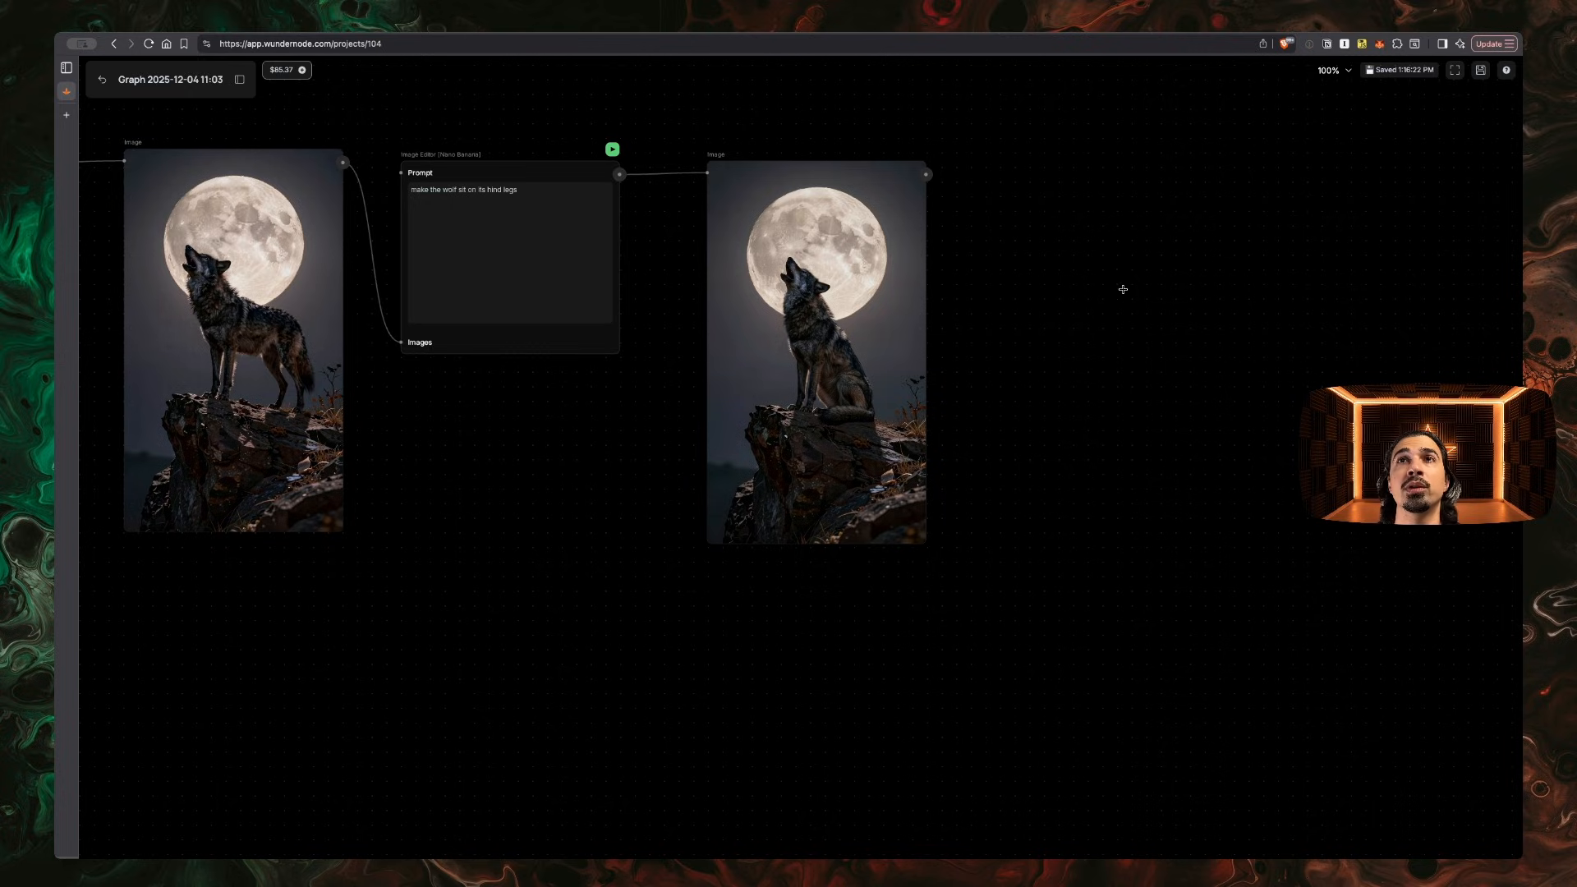
key(super+k)
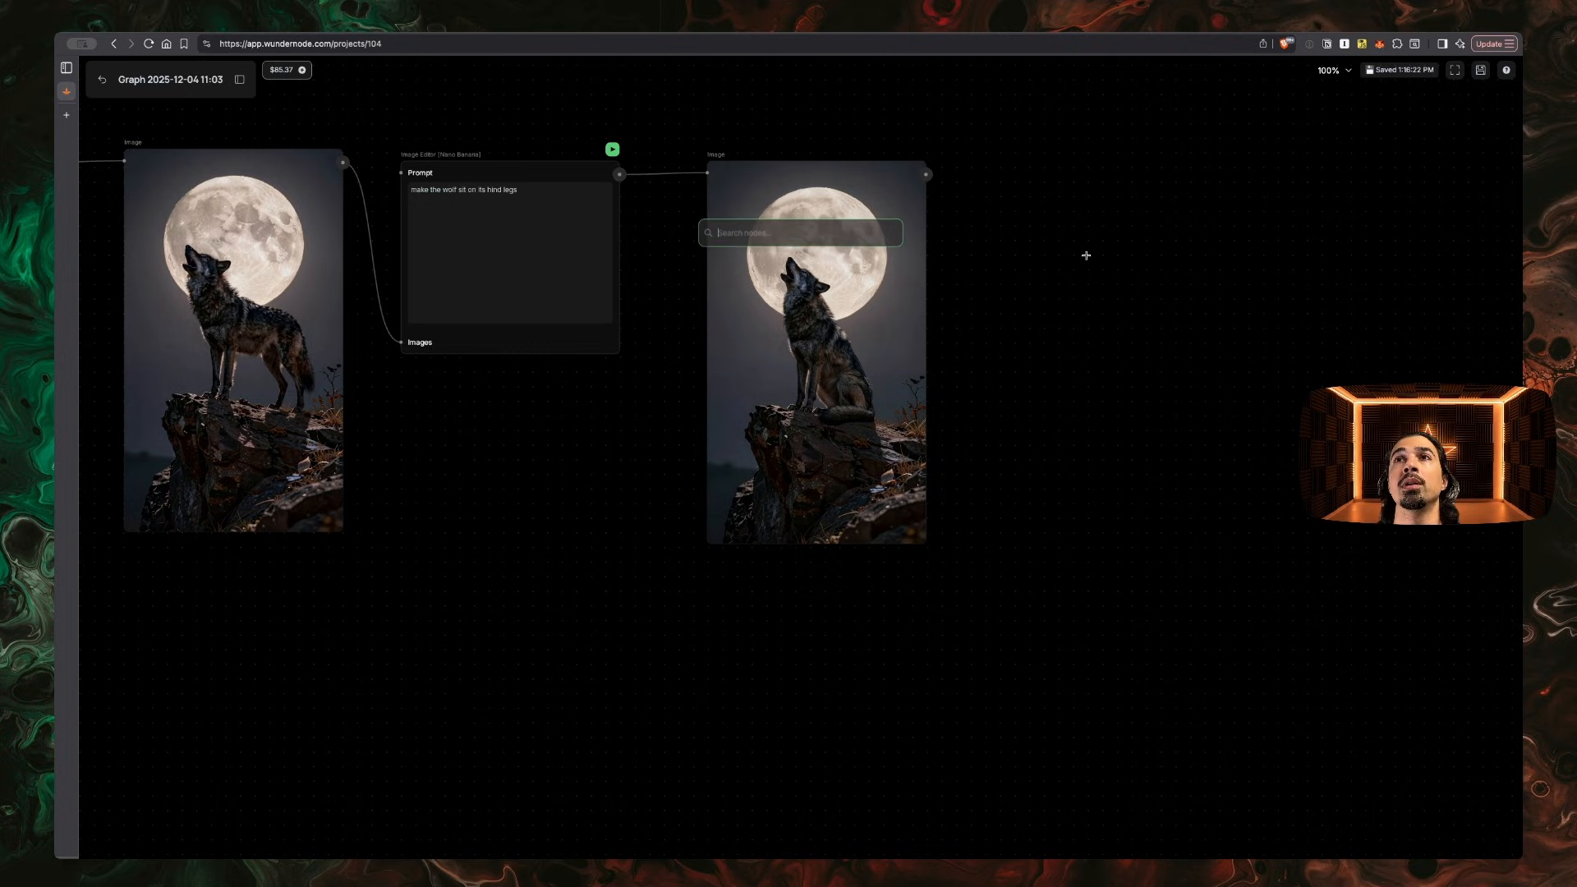
text(image)
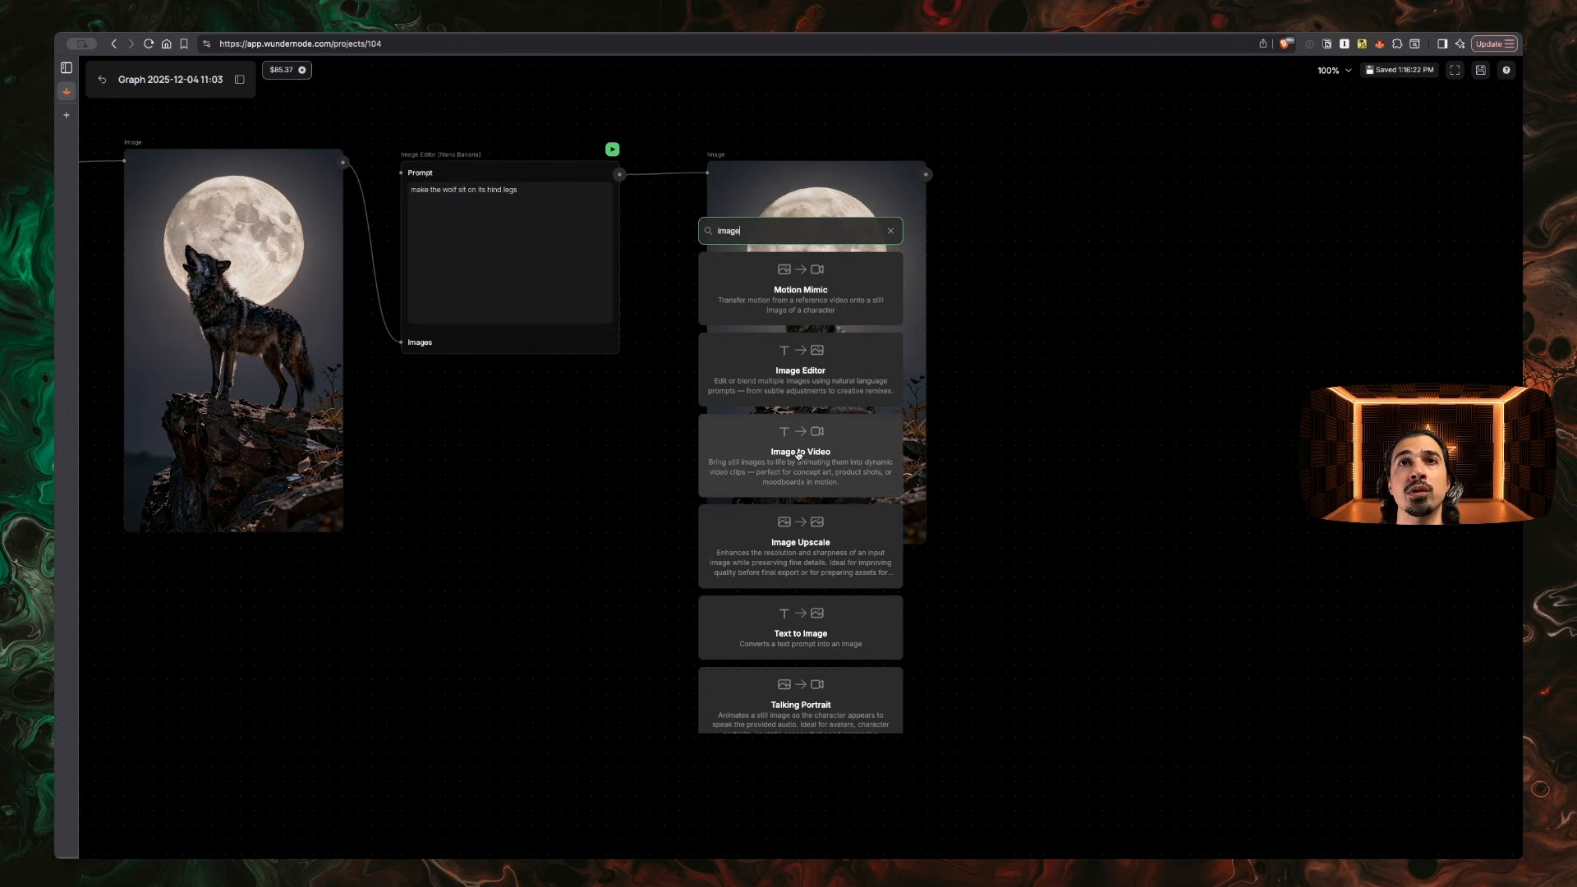
click(799, 454)
drag(1161, 260, 1106, 195)
drag(926, 174, 1013, 363)
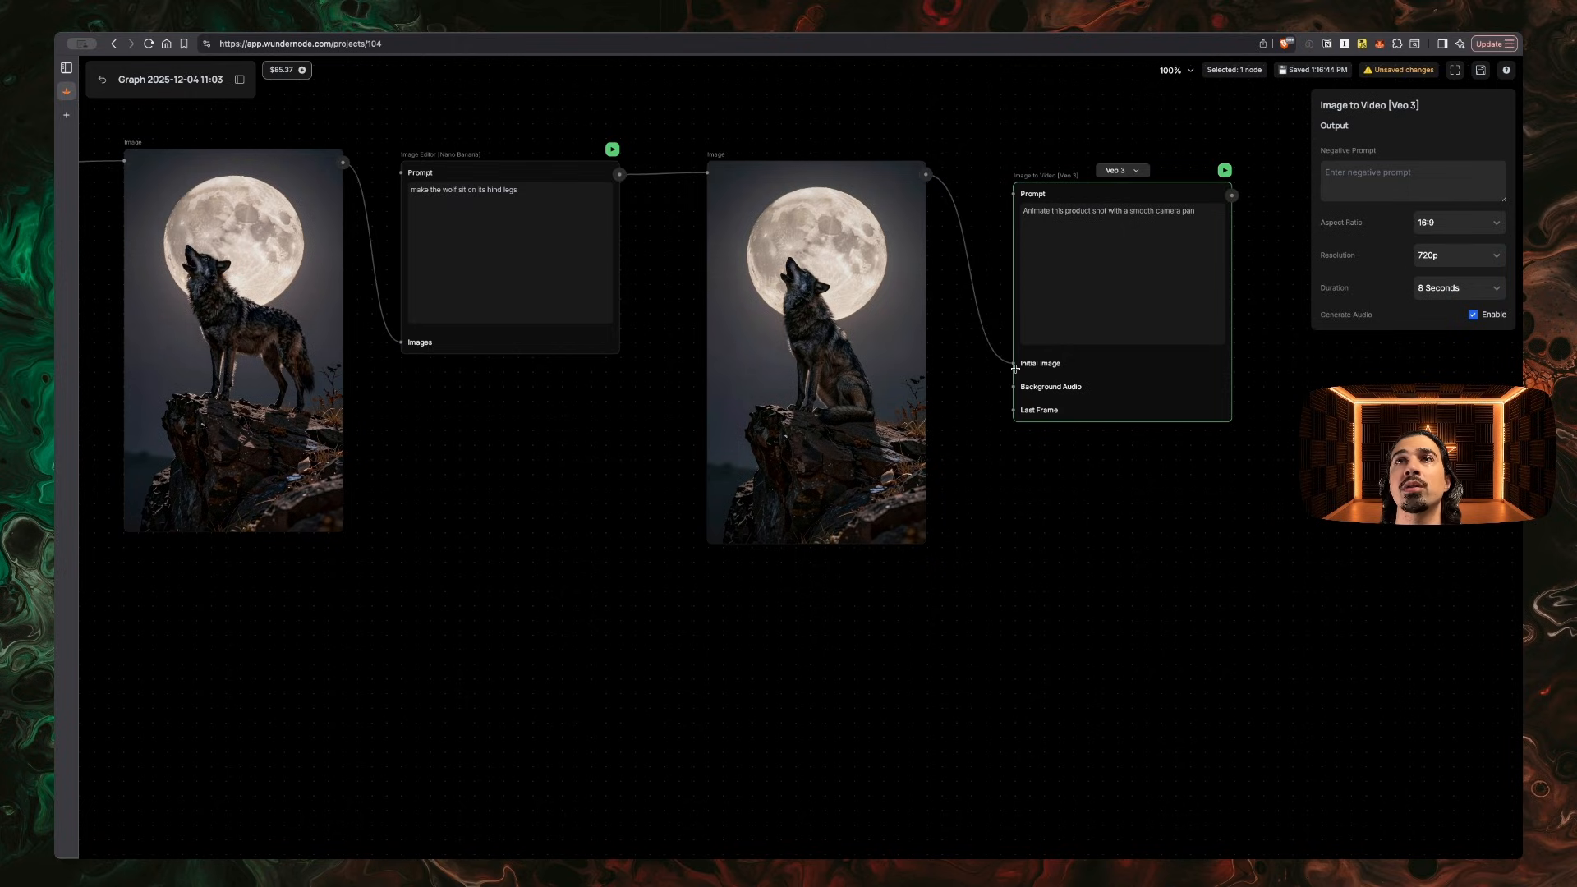
Replace the video prompt with "As the wolf howls at the moon, the camera slowly zooms out to reveal the forest at night"
triple_click(1117, 234)
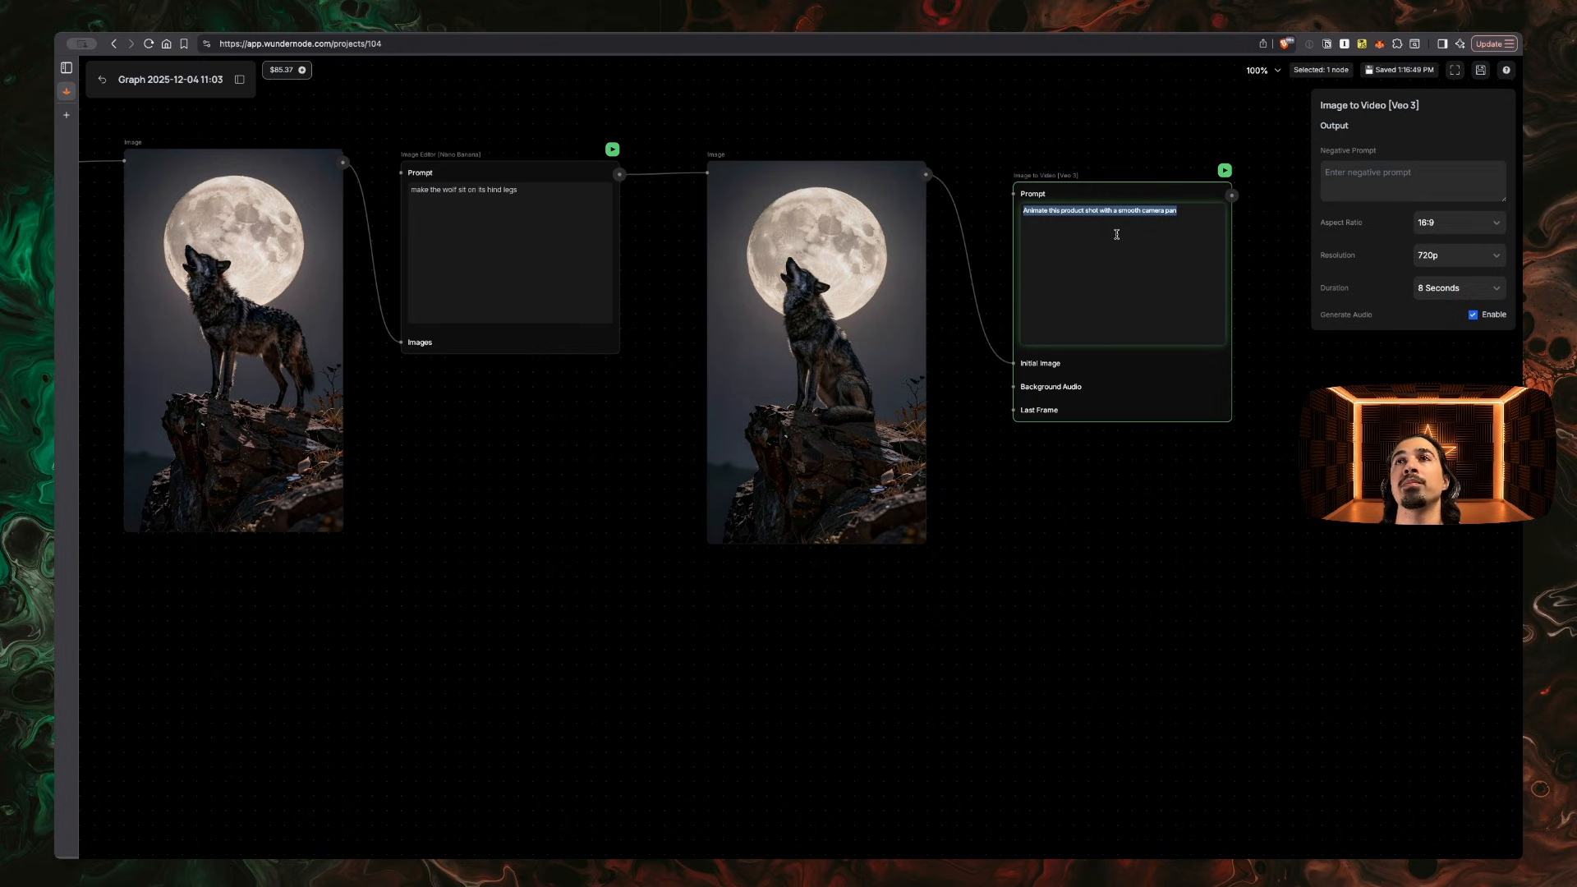
key(super+Tab)
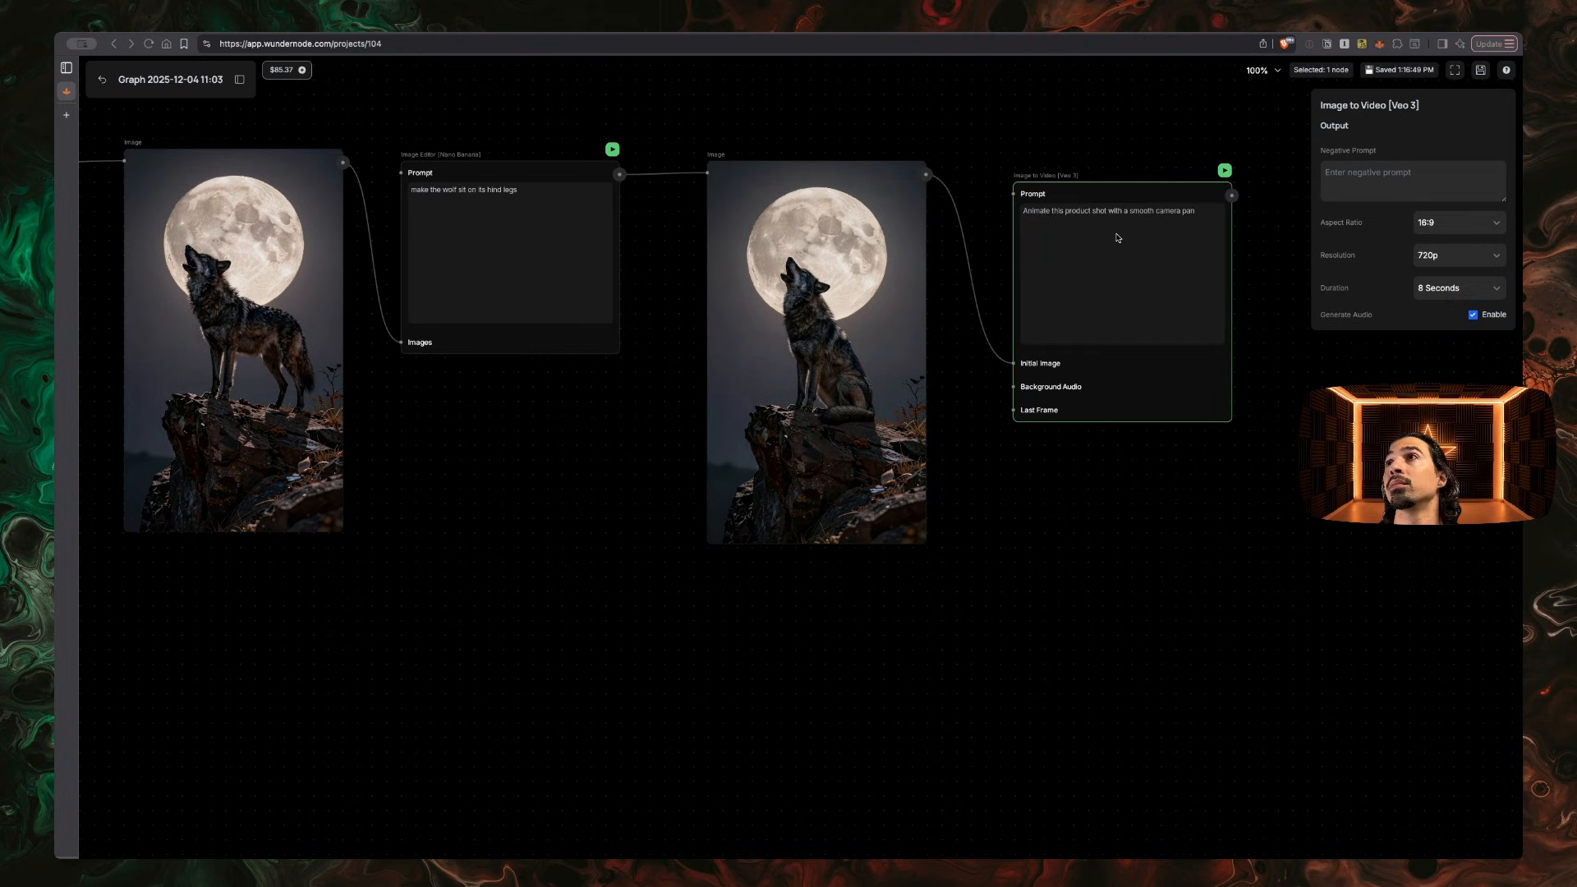
key(super+Tab)
triple_click(1117, 234)
text(As the wolf howls at the moon, the camera slowly zooms out to reveal the forest at night)
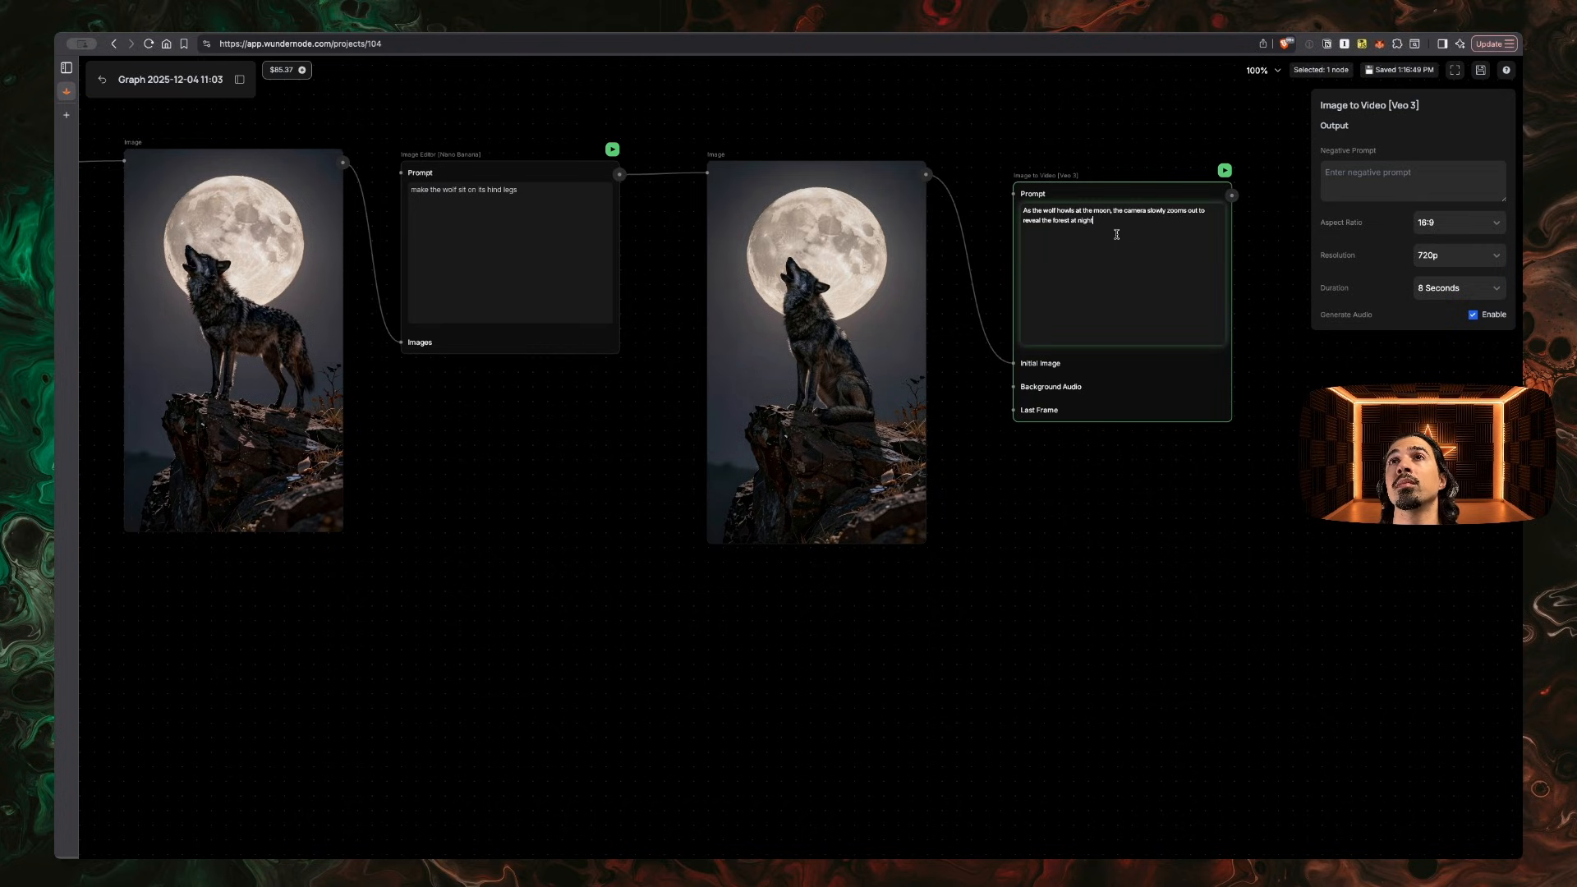
click(1277, 465)
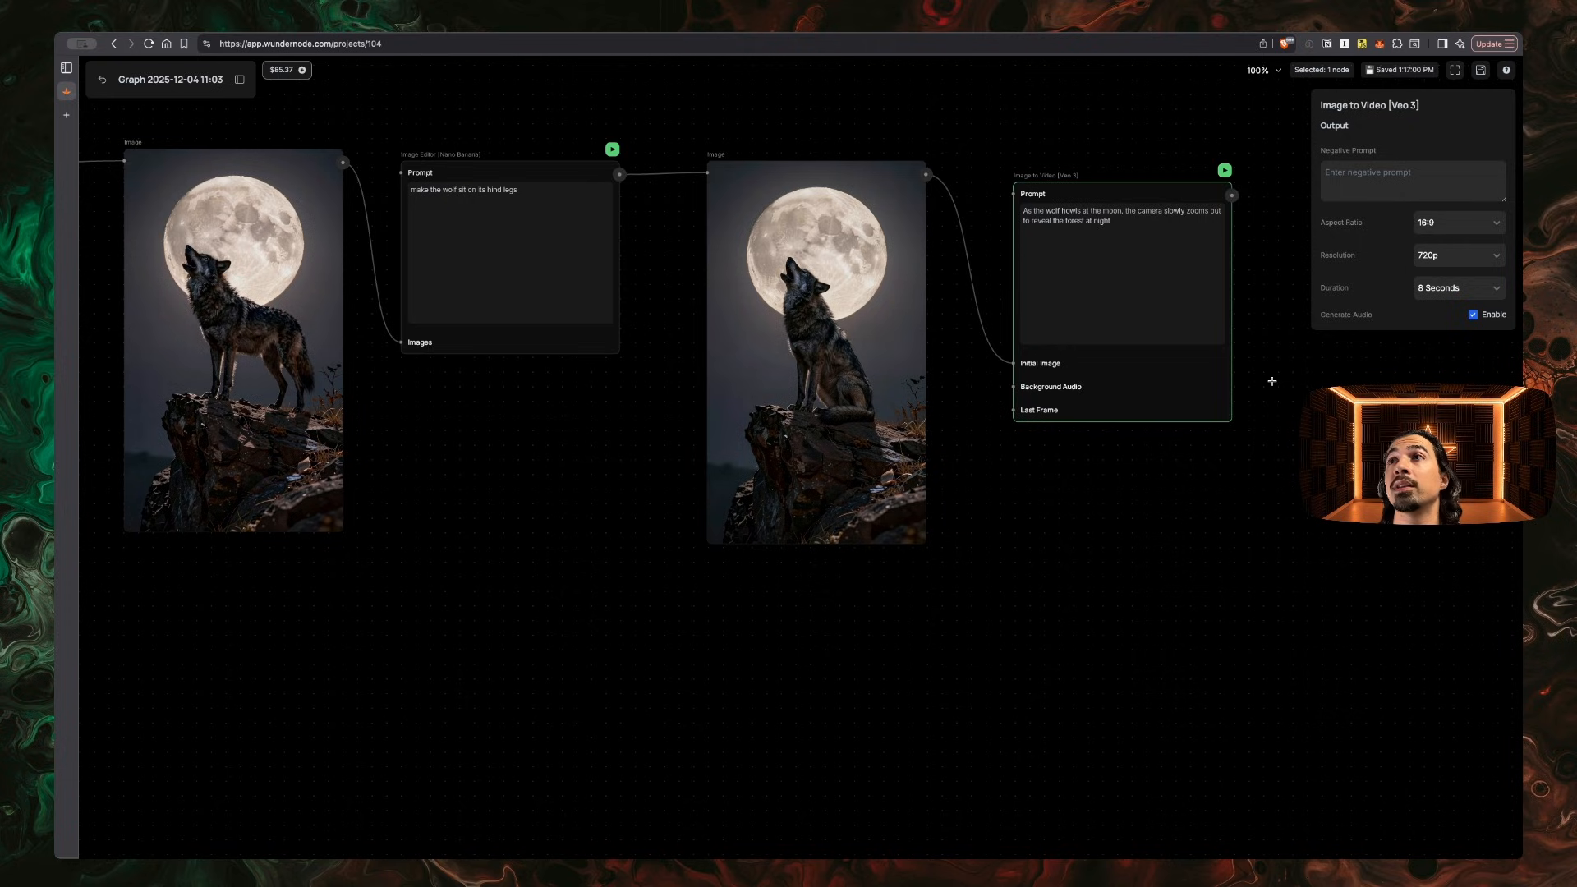
Switch the Image to Video node to the Wan2.5 model, randomize its seed and generate the video
click(1122, 171)
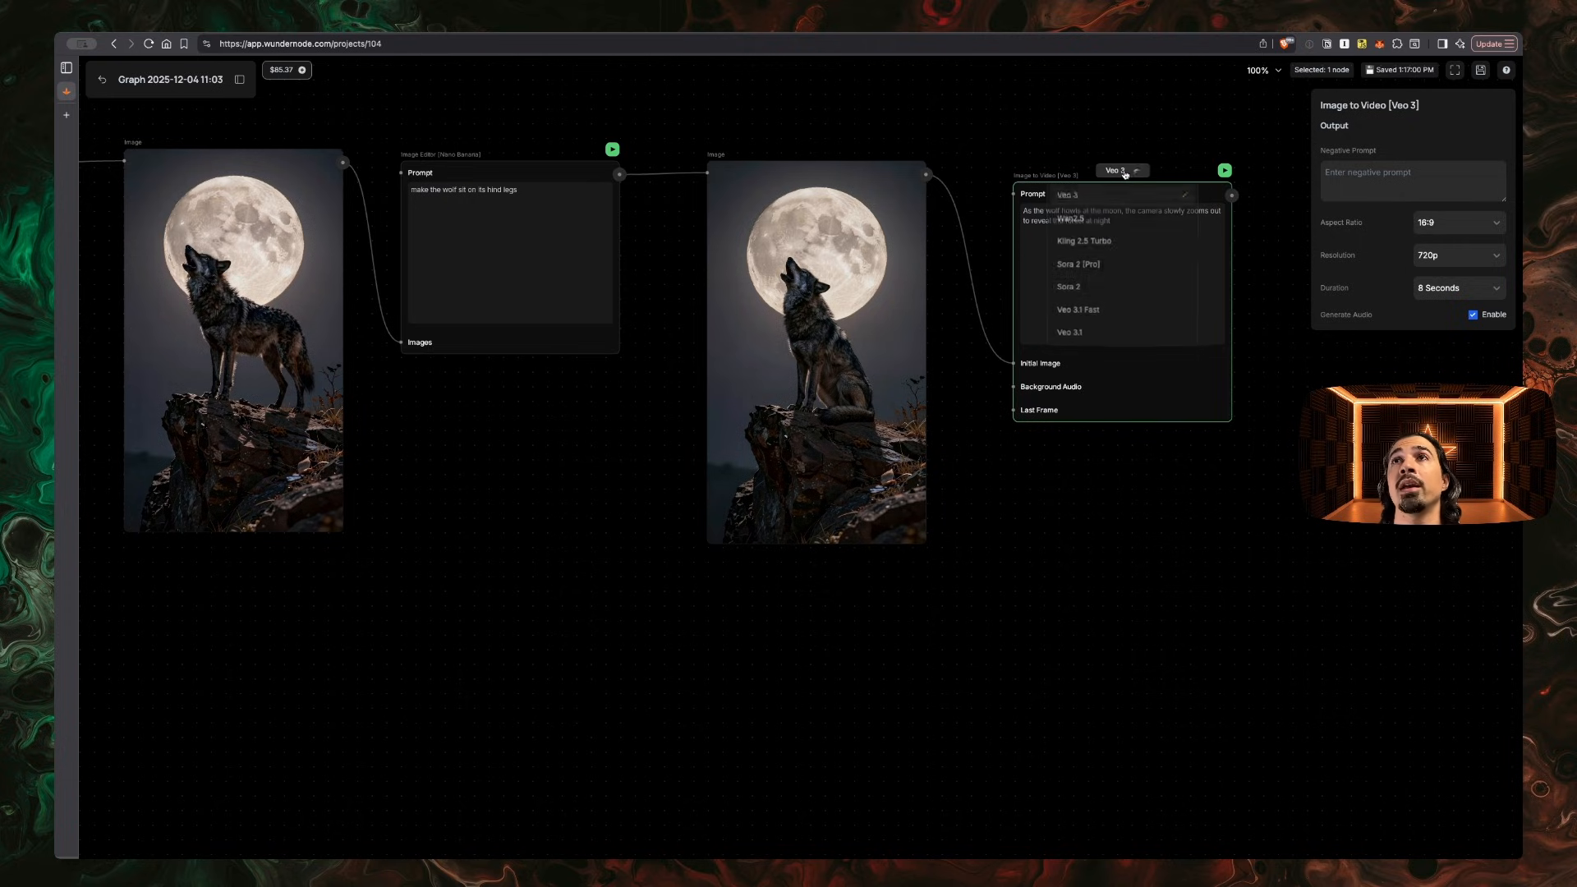
click(1070, 217)
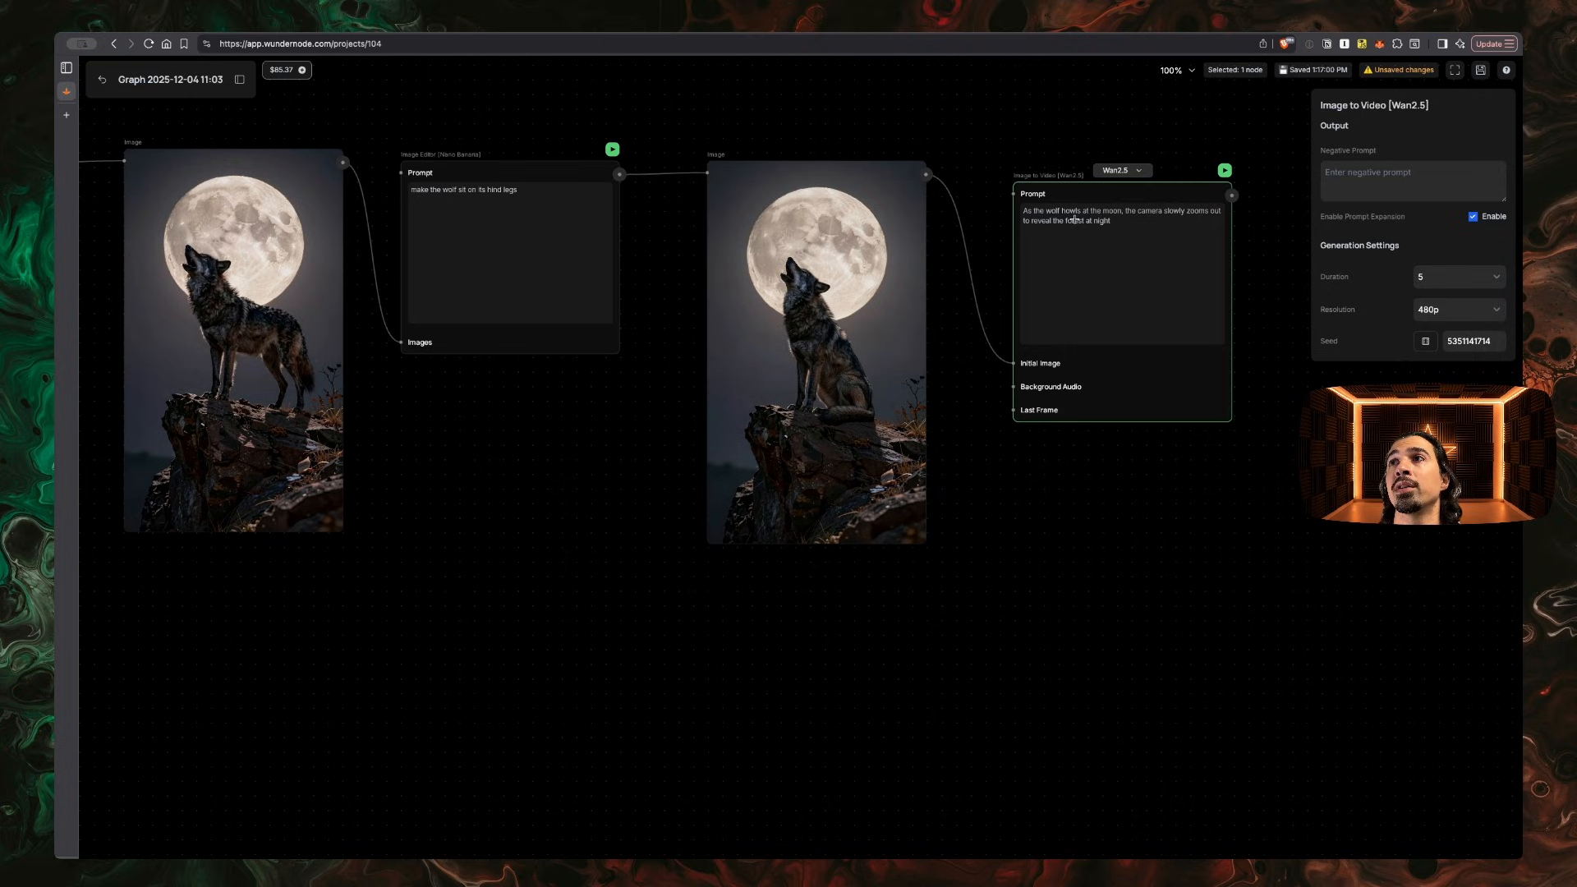
click(1427, 342)
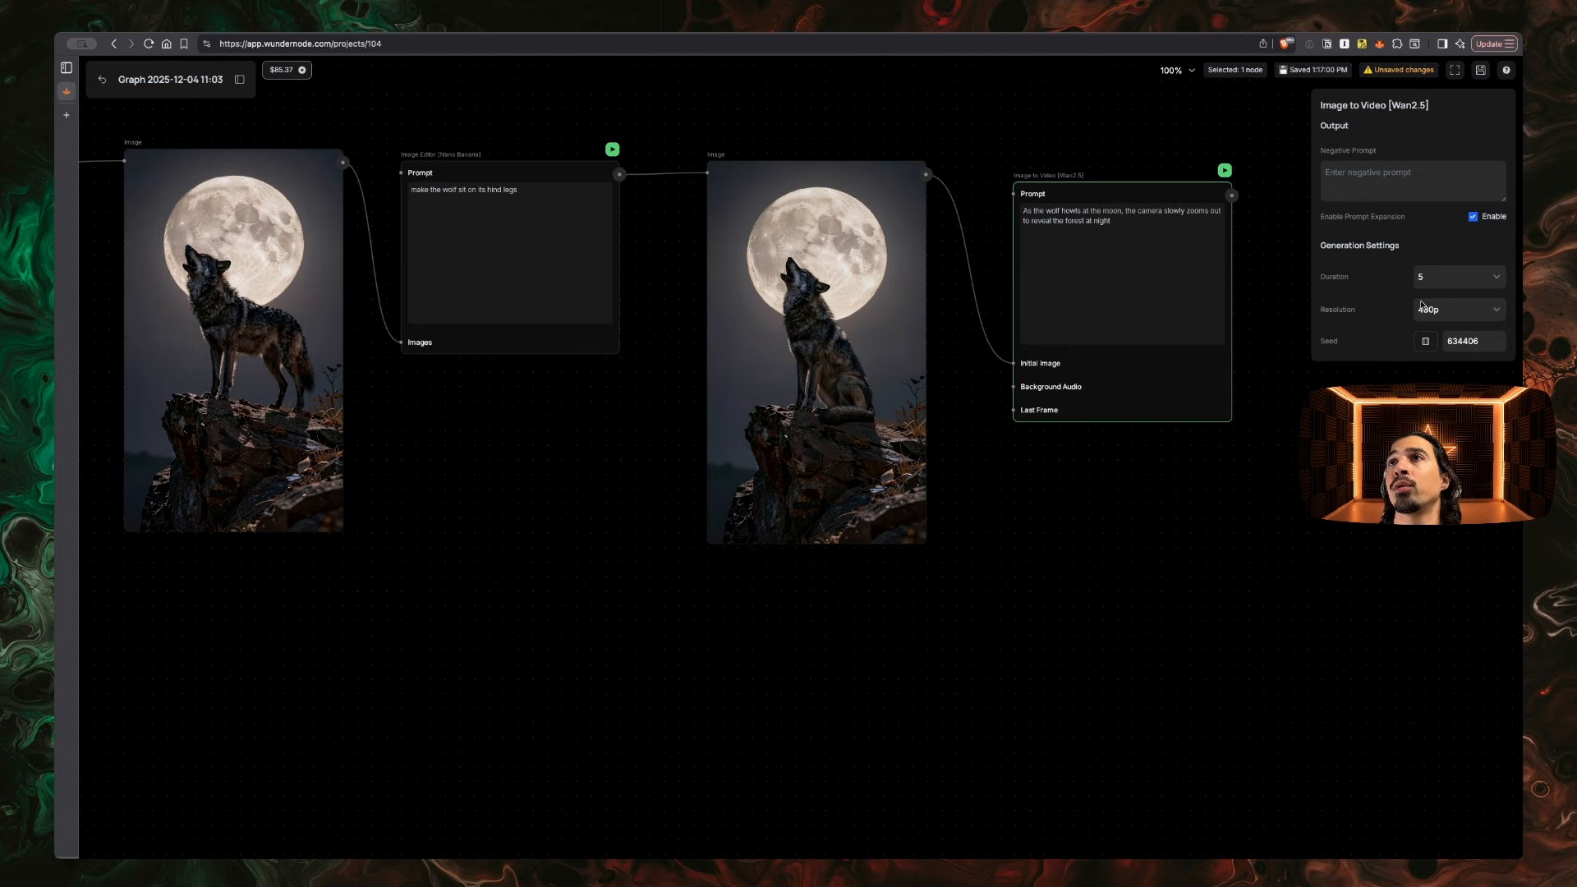
click(1305, 502)
scroll(1305, 502, right, 3)
click(999, 183)
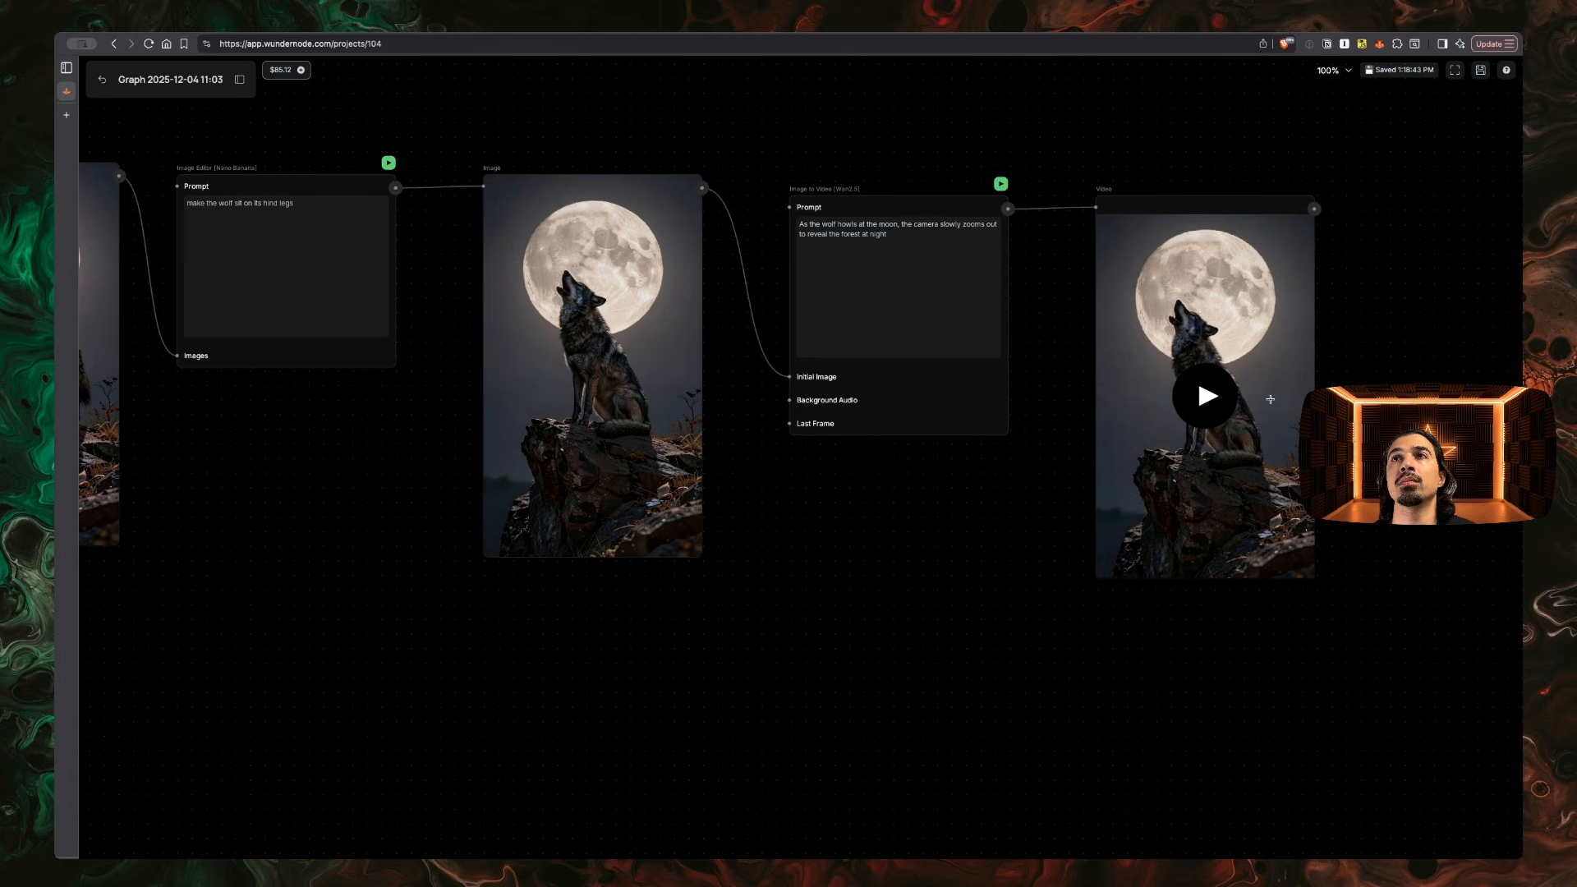
Play the generated wolf video and review the complete node chain from the first prompt to the video
click(1256, 397)
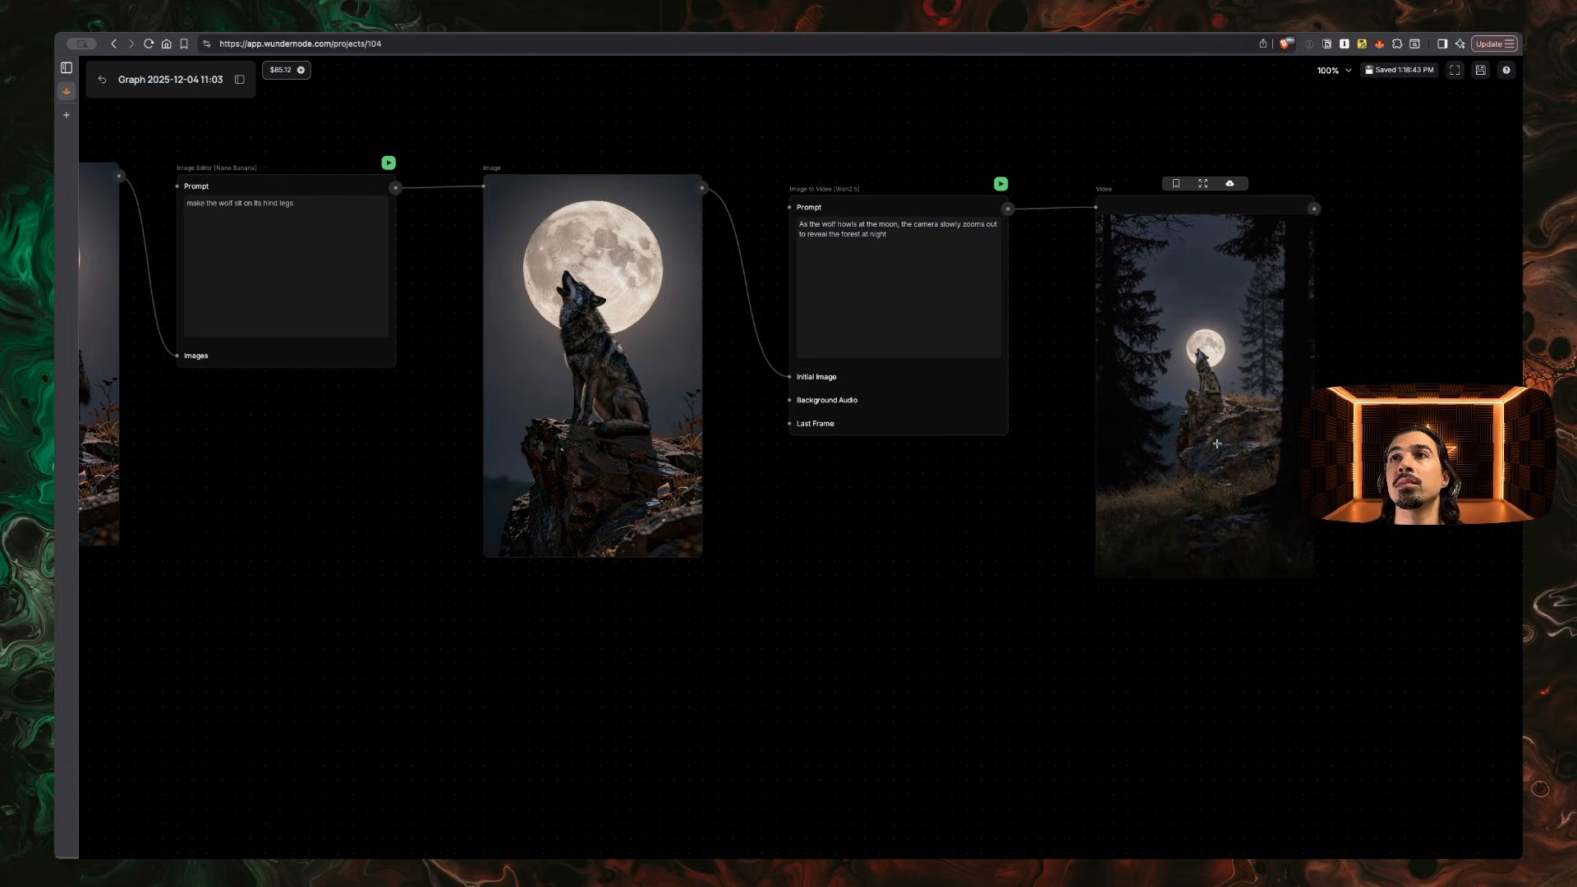
scroll(877, 582, down, 5)
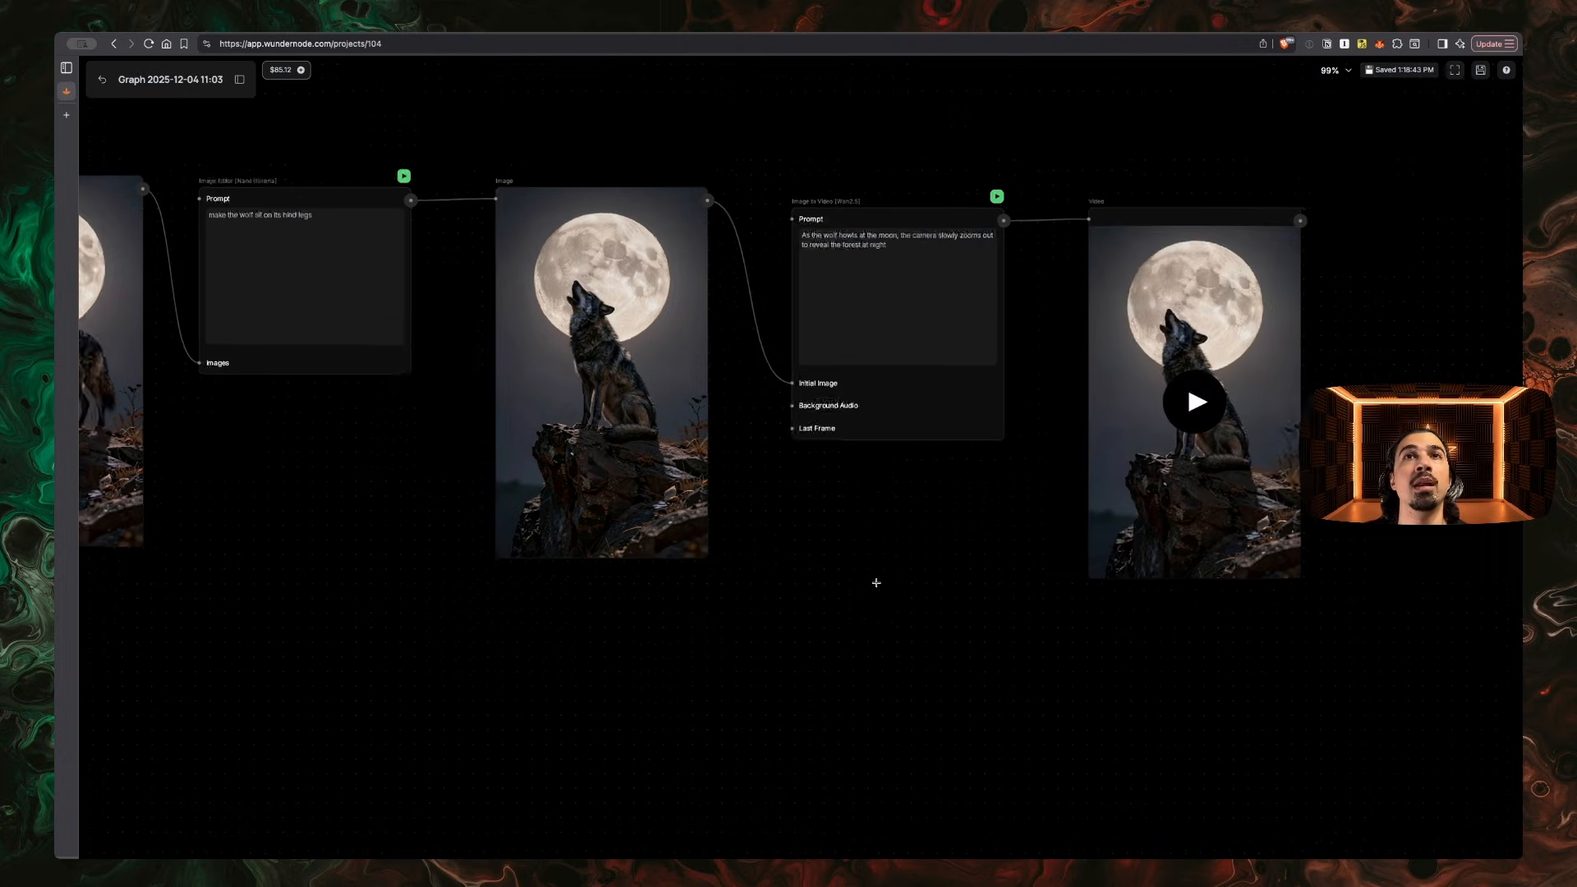
scroll(876, 582, left, 1)
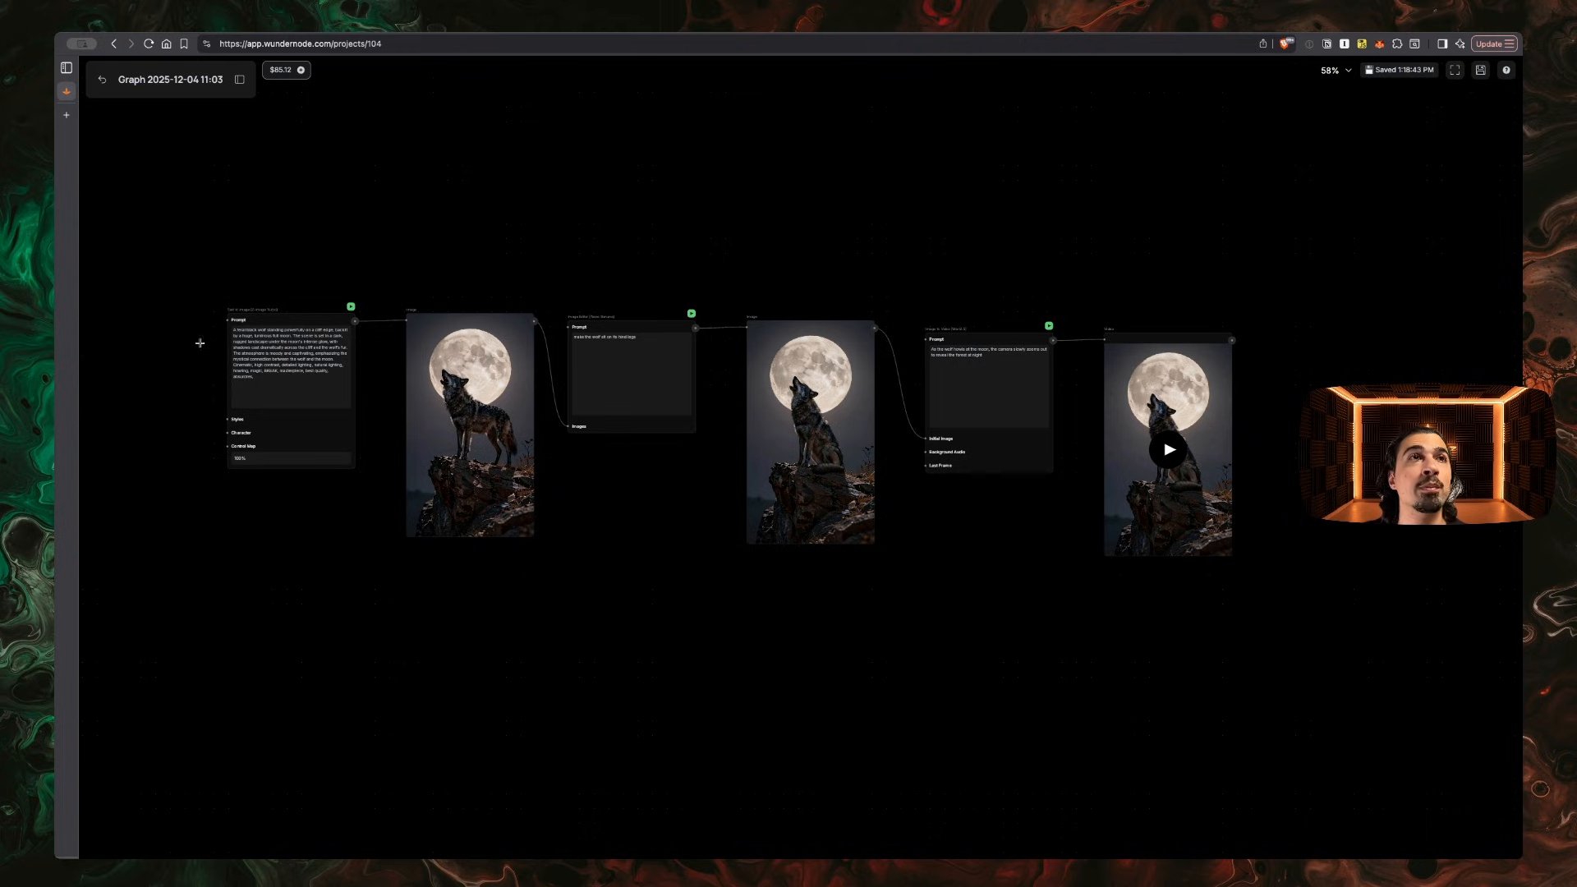
mouse_move(1190, 427)
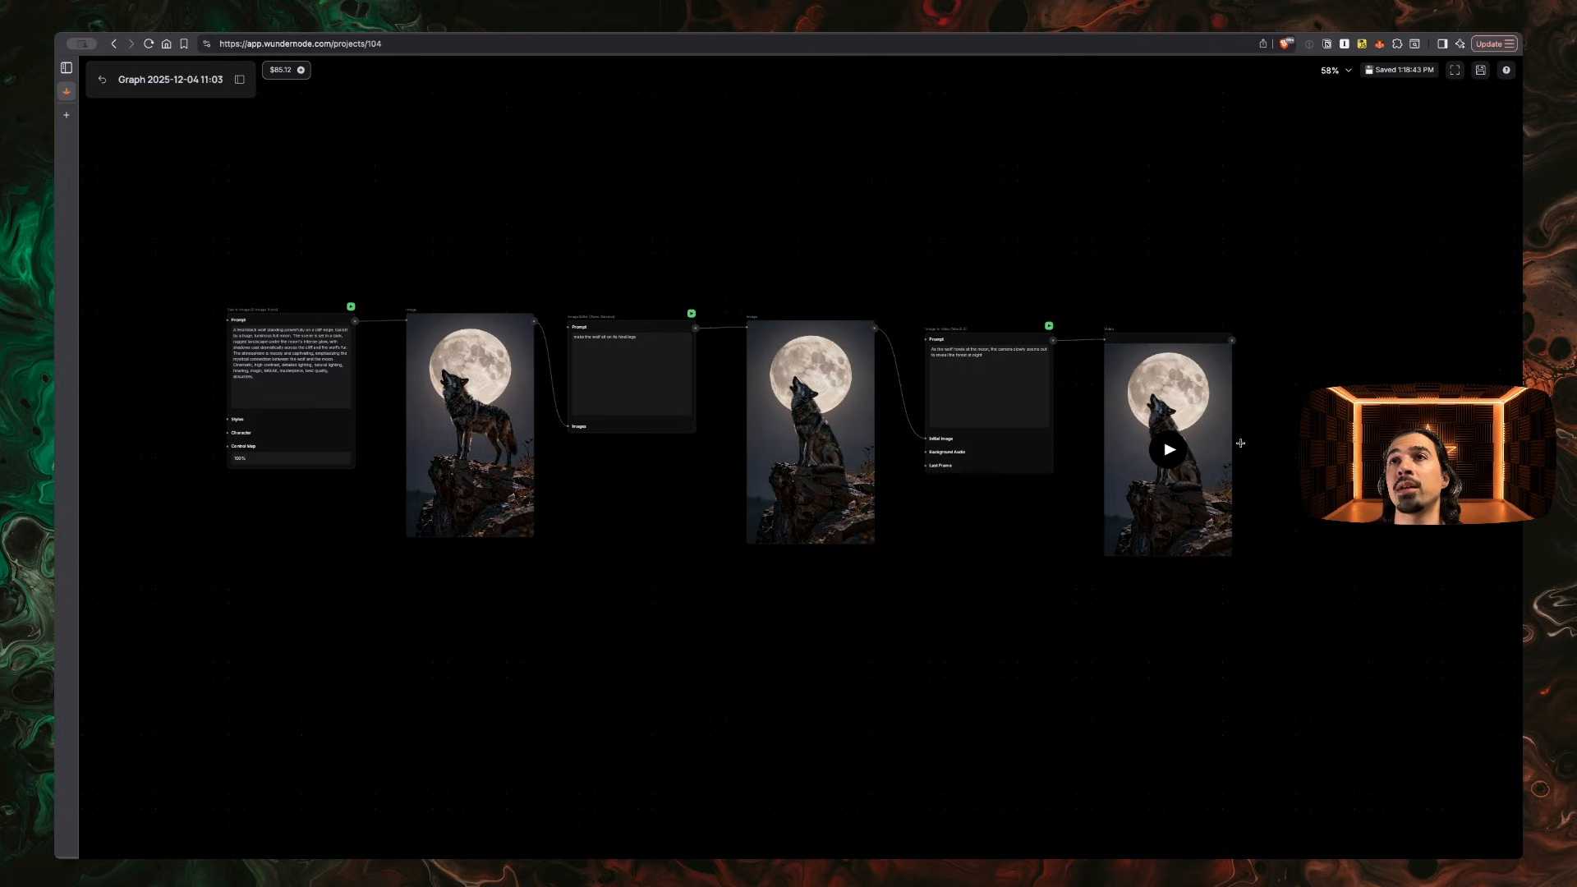
scroll(735, 597, down, 5)
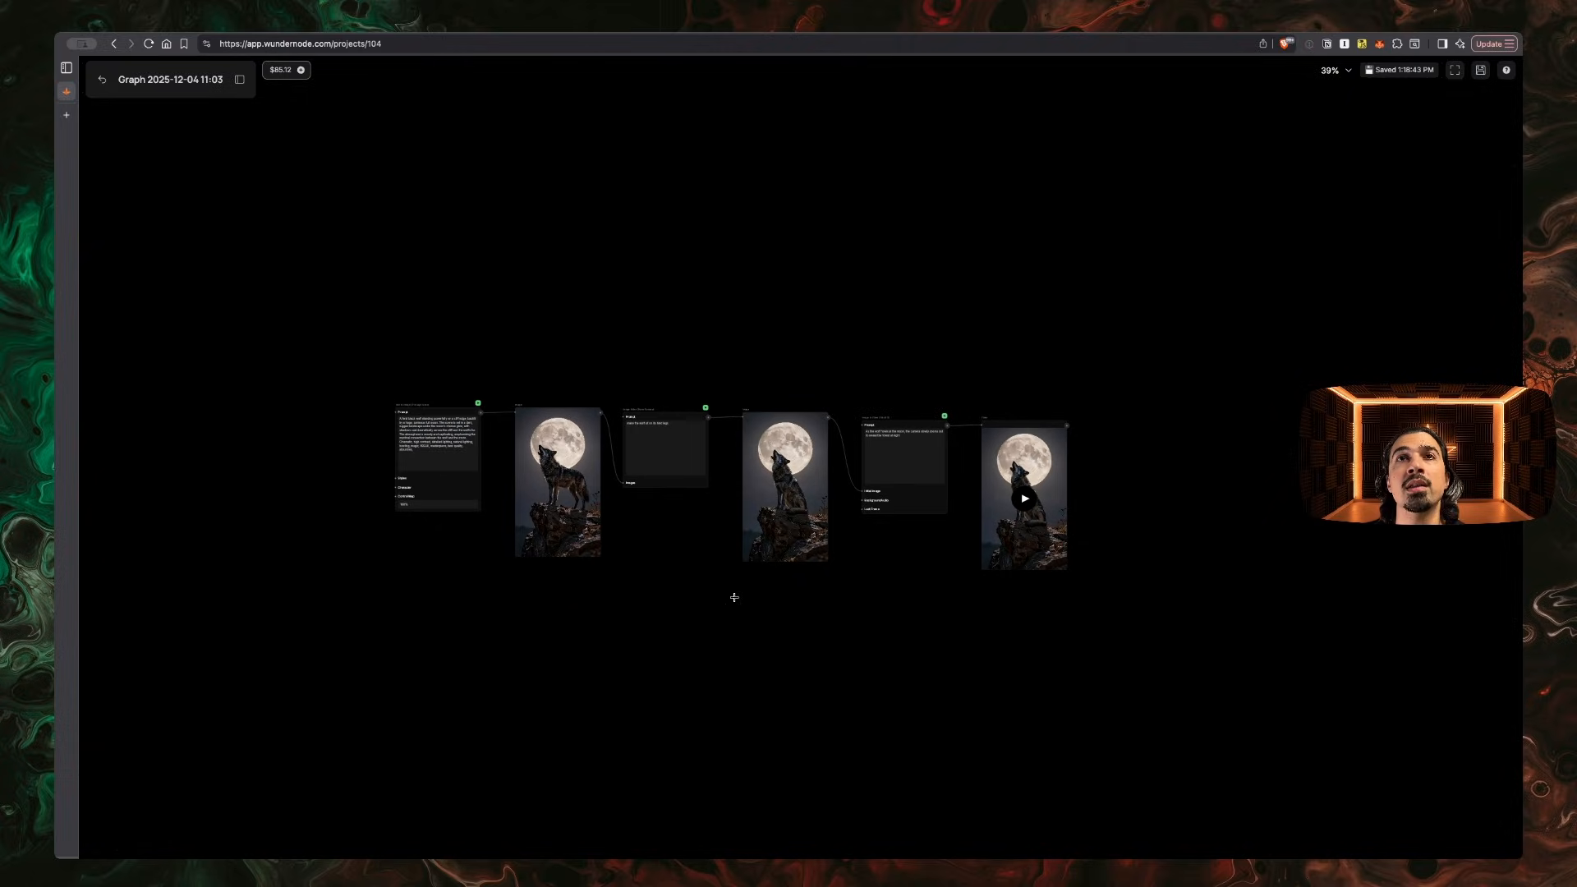
scroll(734, 597, down, 2)
scroll(575, 566, up, 3)
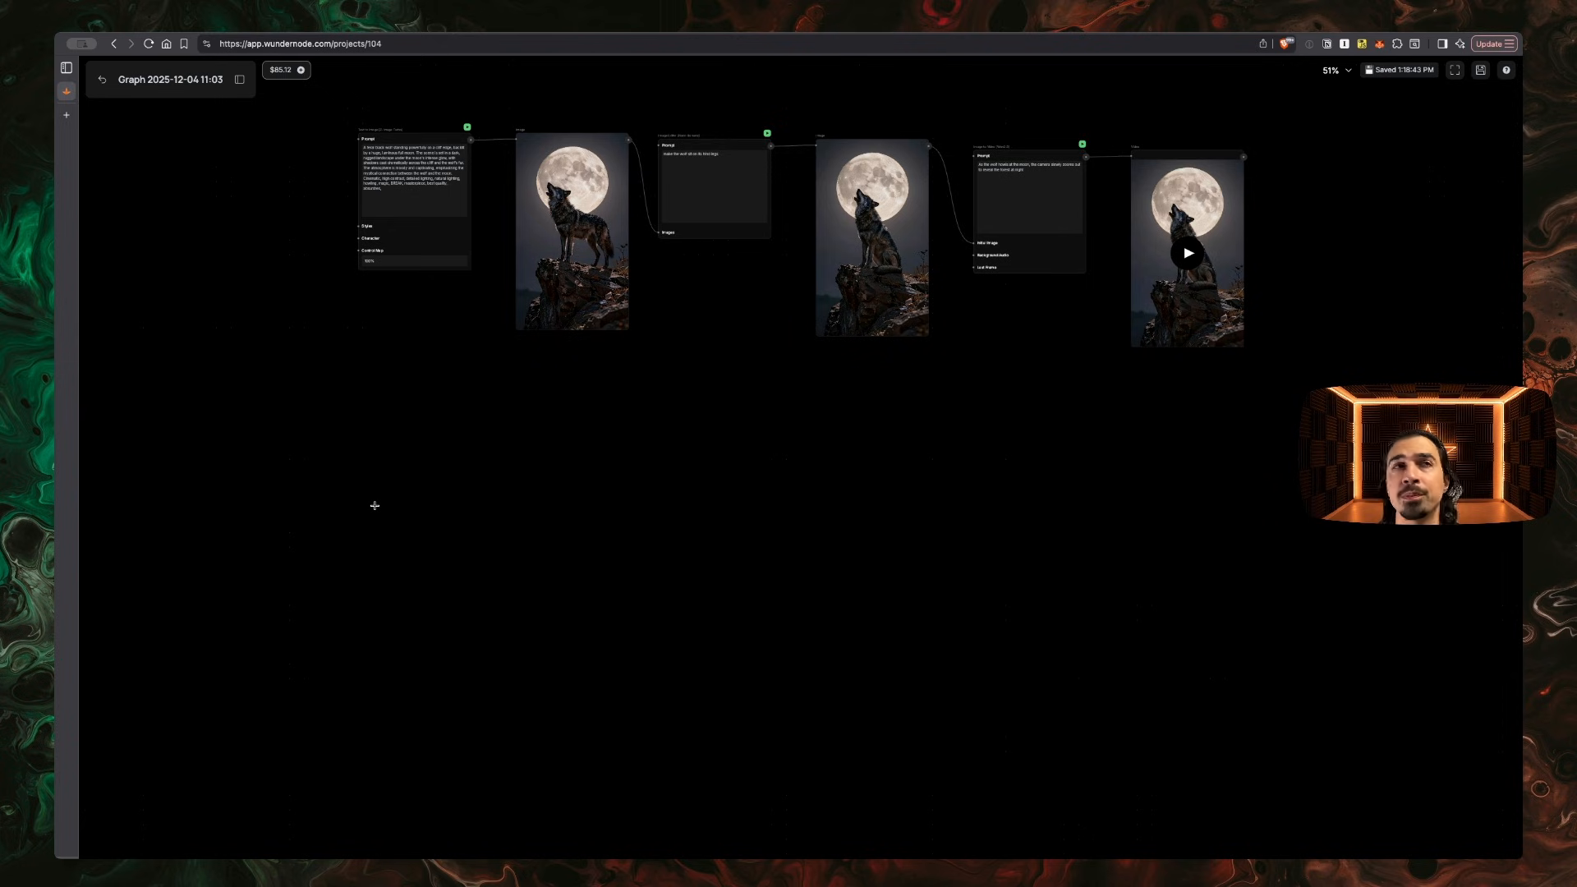
Add a Text Display node in the empty canvas area below the Text to Image node
scroll(379, 467, up, 5)
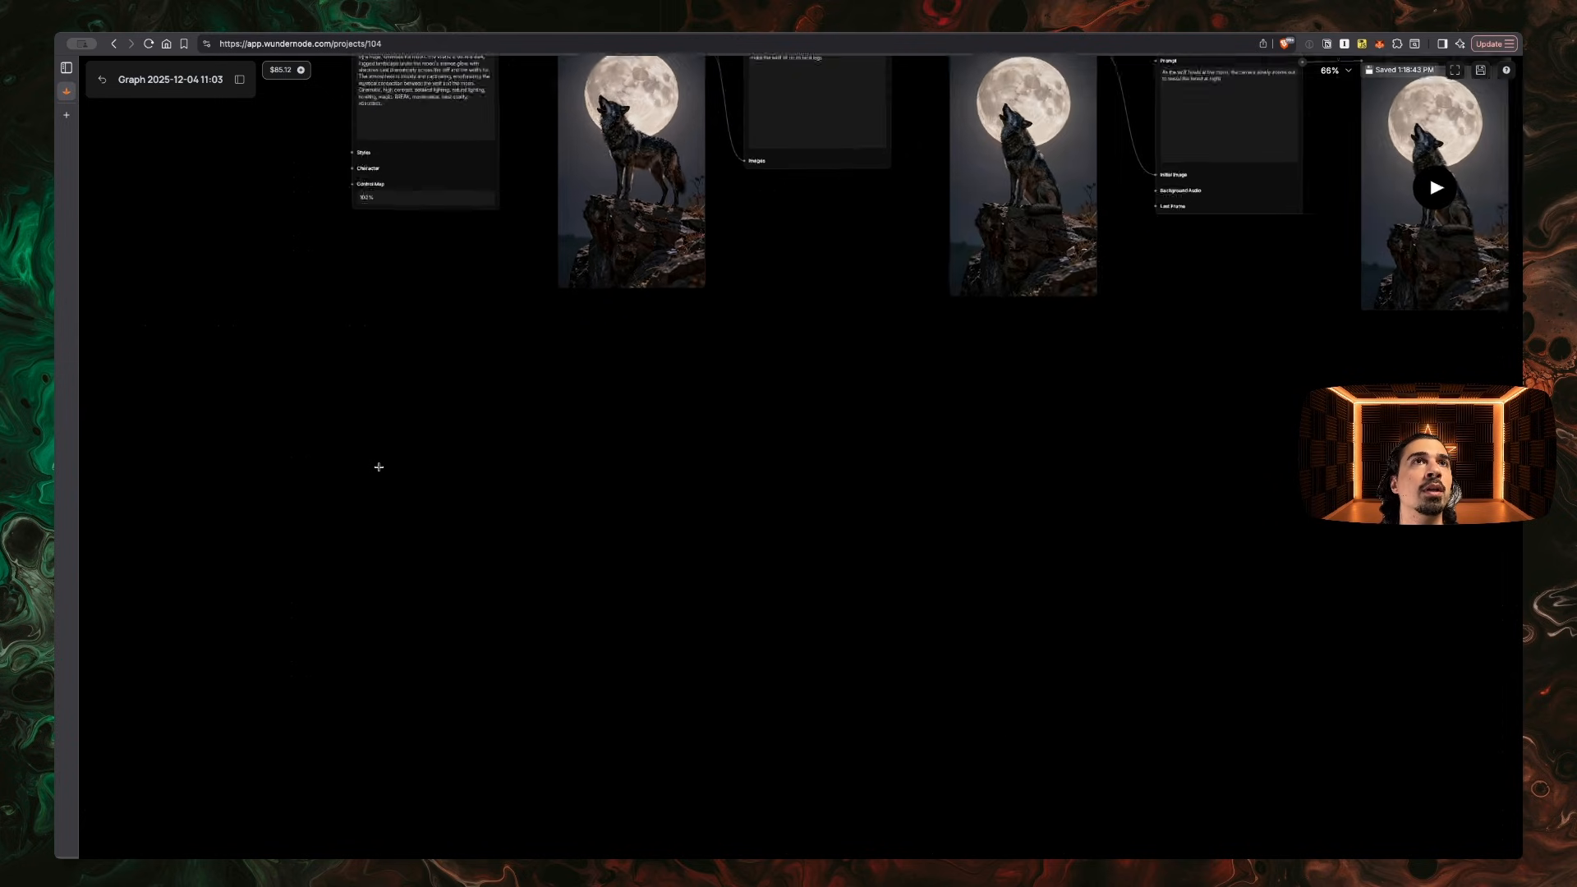
scroll(378, 467, left, 1)
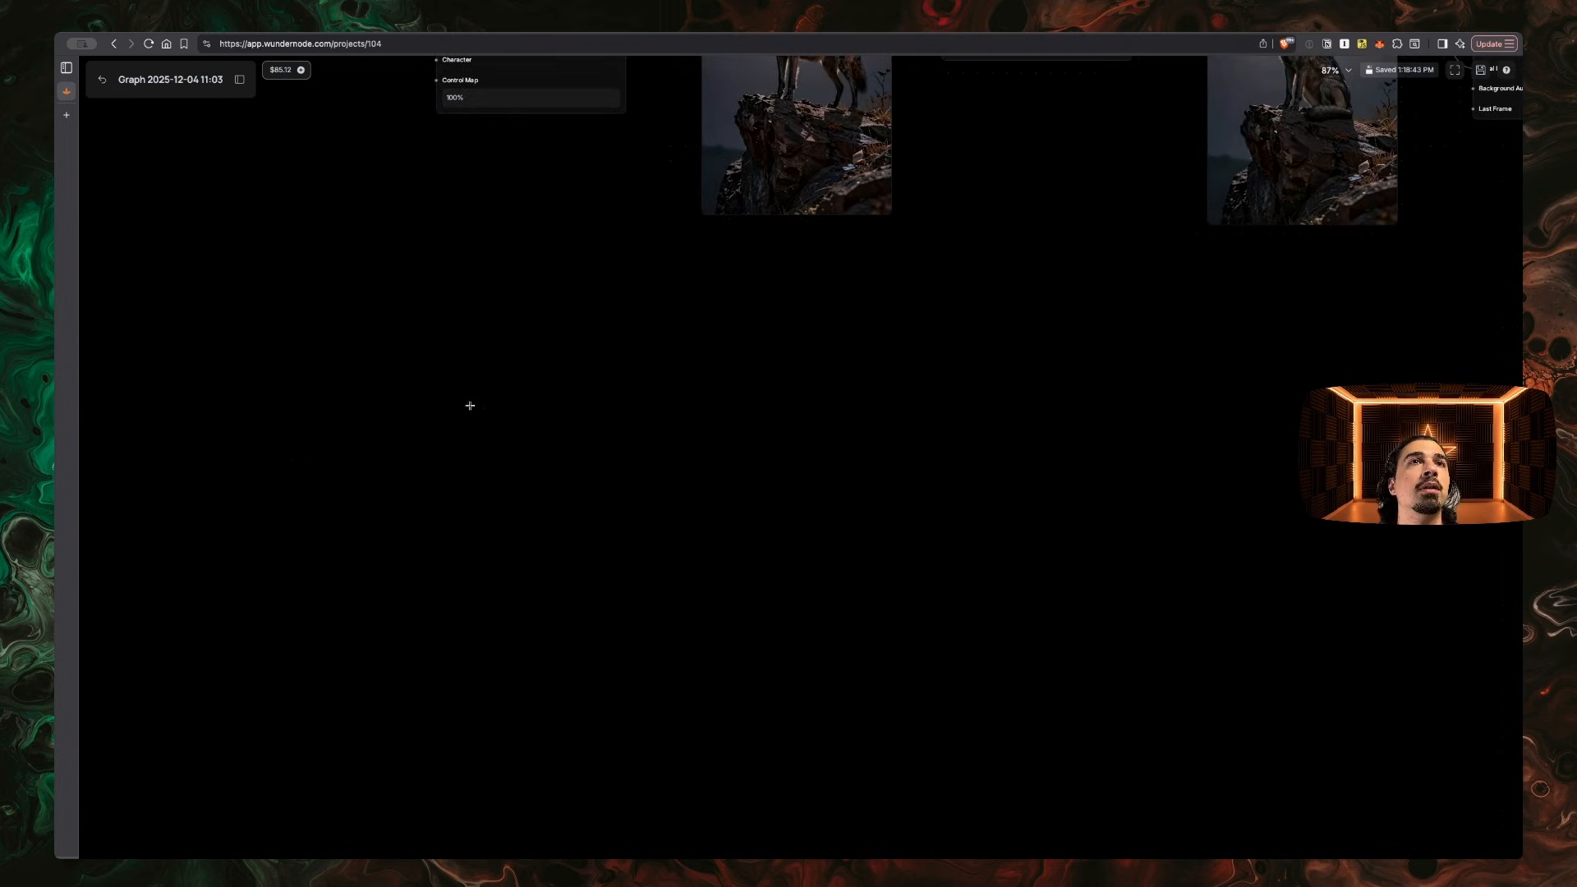
key(Tab)
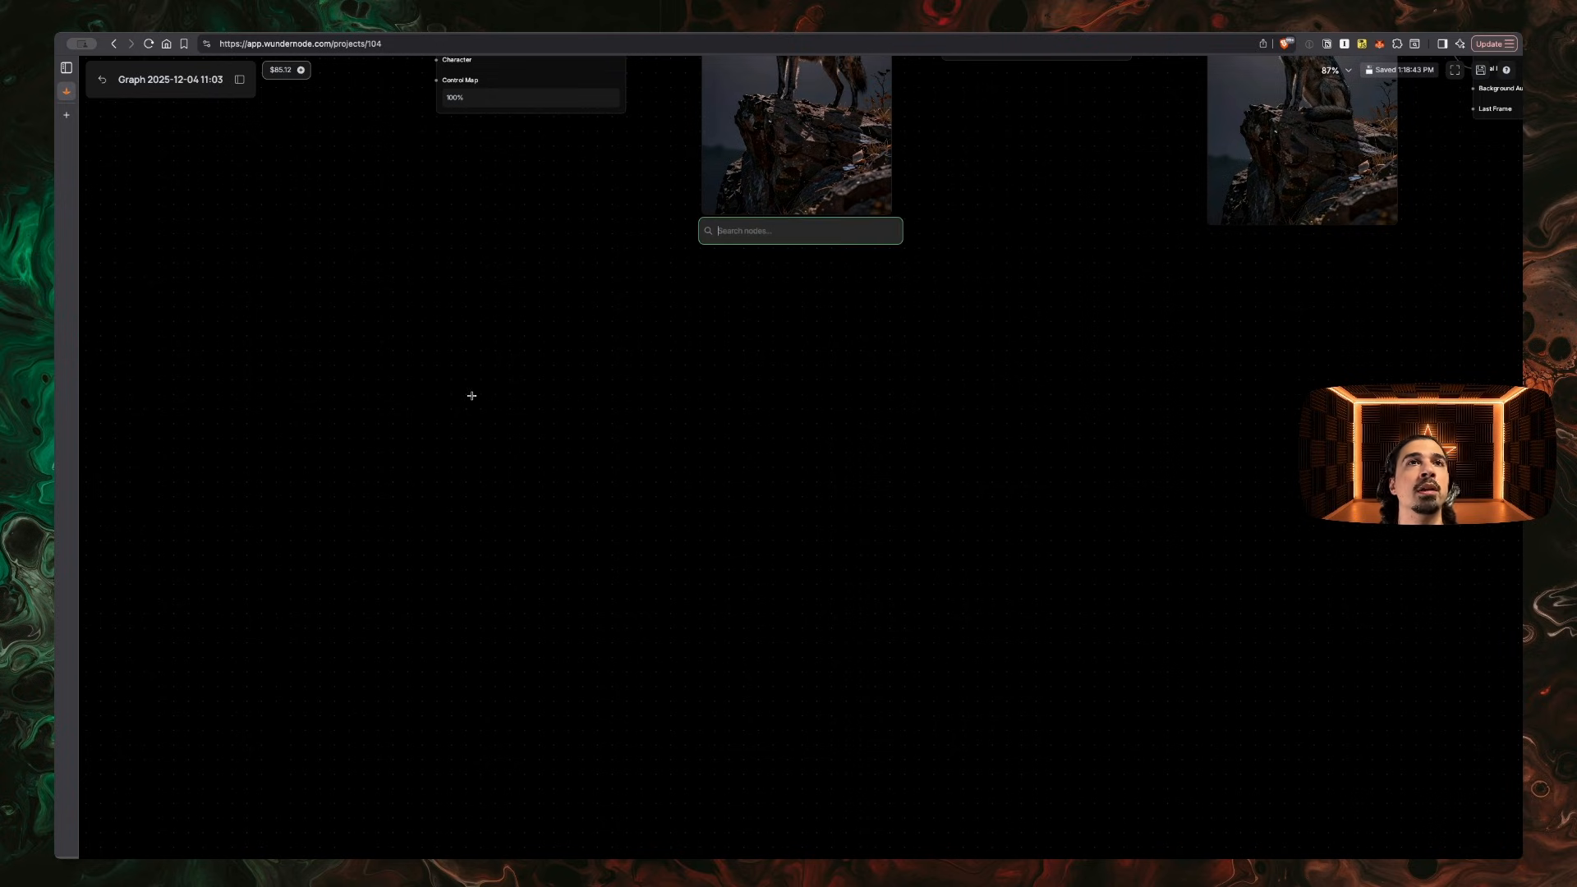
text(text)
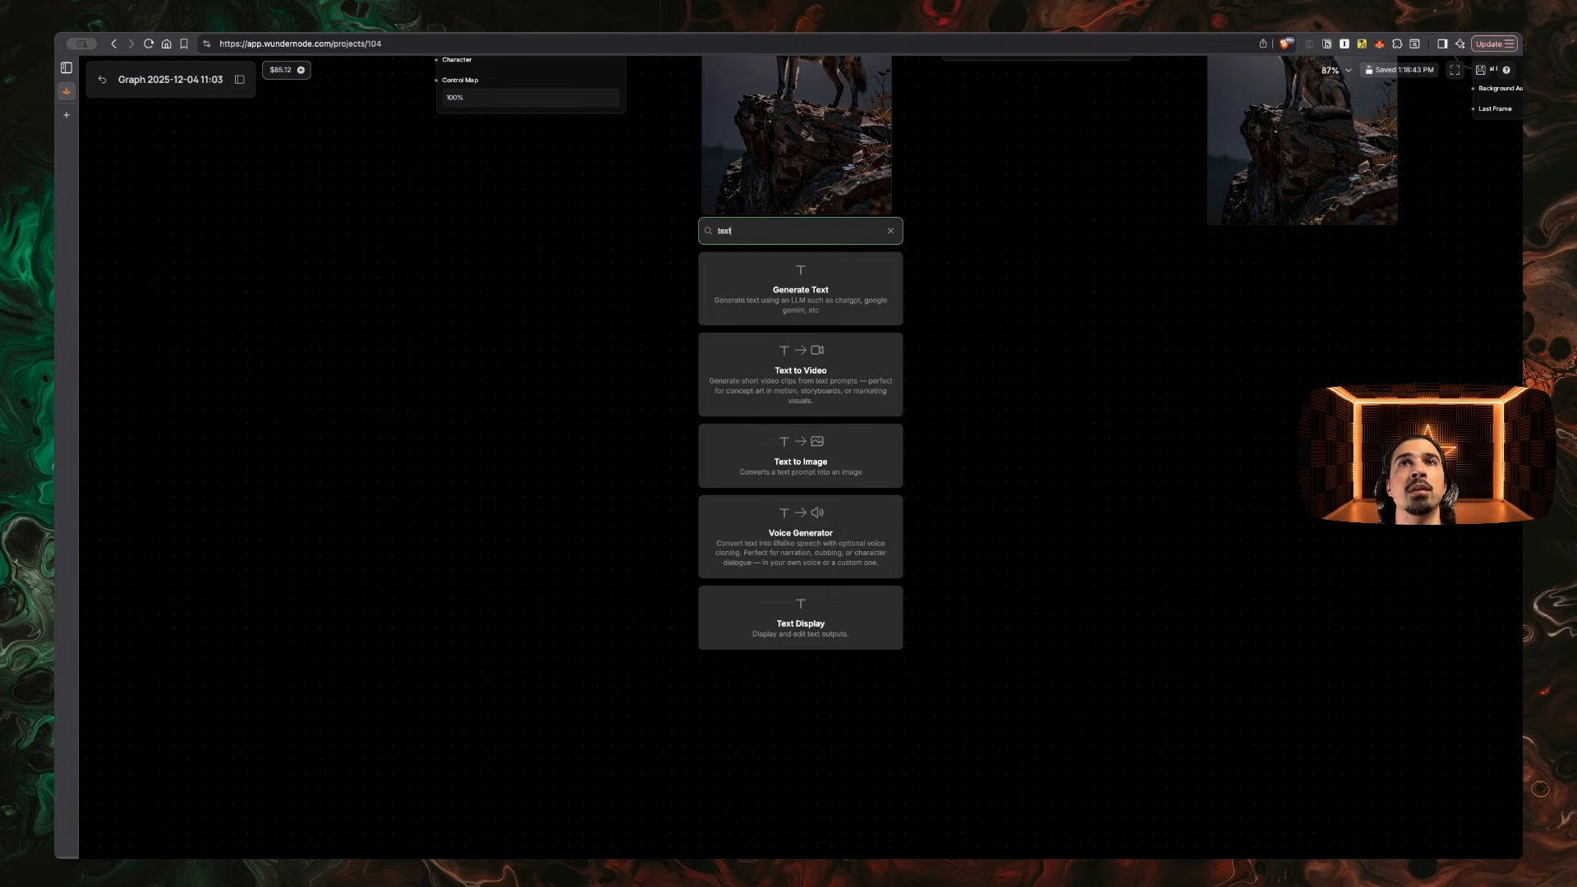
click(795, 602)
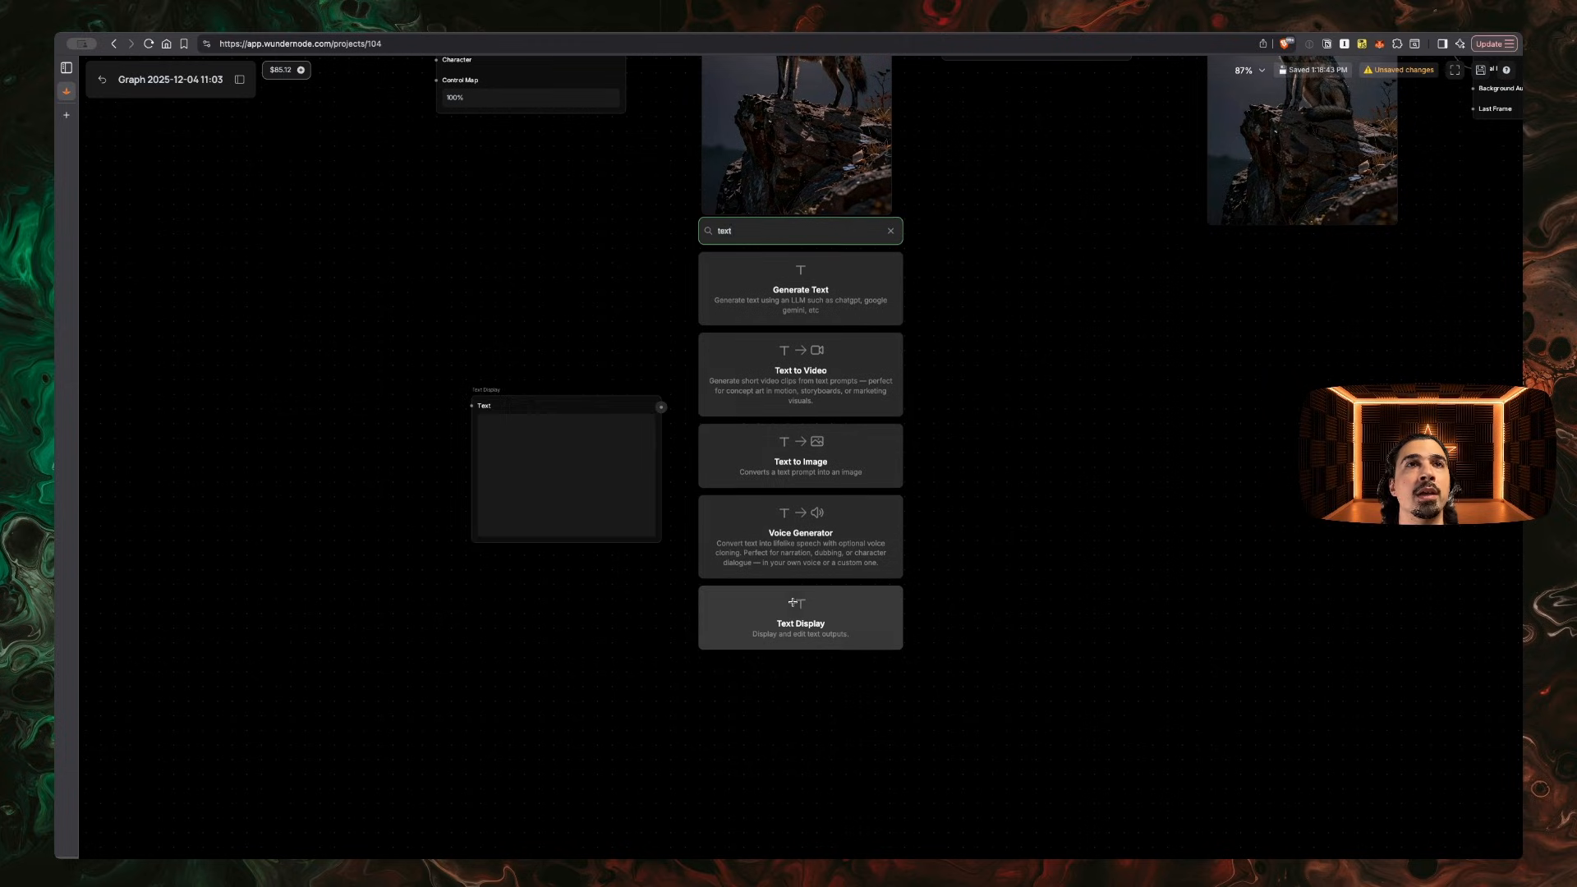
drag(574, 404, 474, 306)
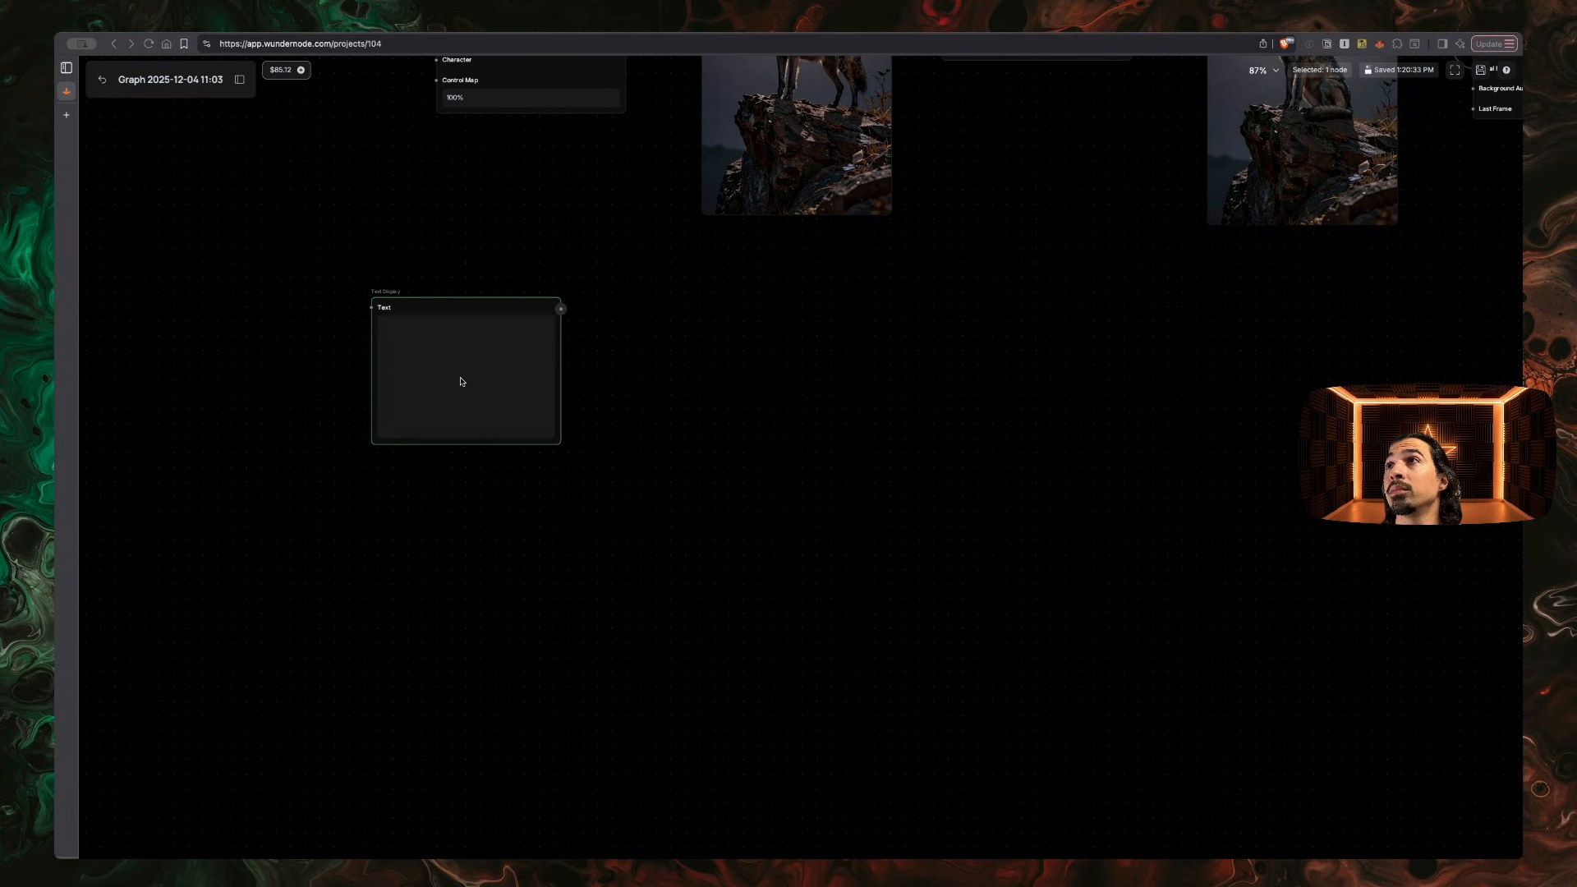
Paste the instructions beginning "You are generating a detailed, high-clarity prompt for Google's Nano Banana image model" into the Text Display node and review them
click(407, 384)
key(ctrl+v)
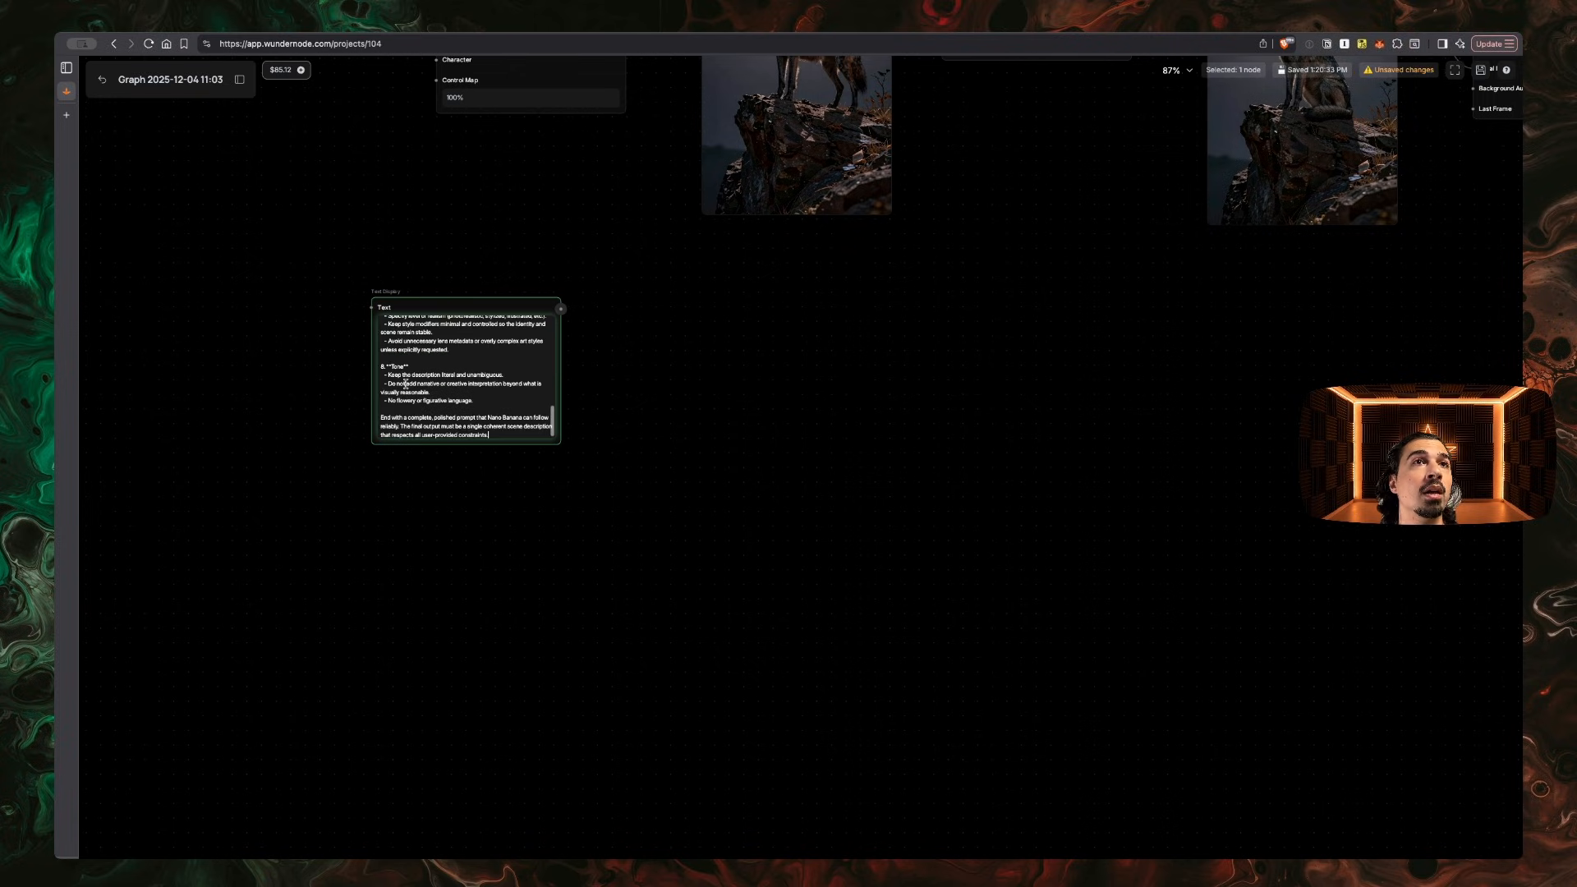
scroll(432, 362, up, 15)
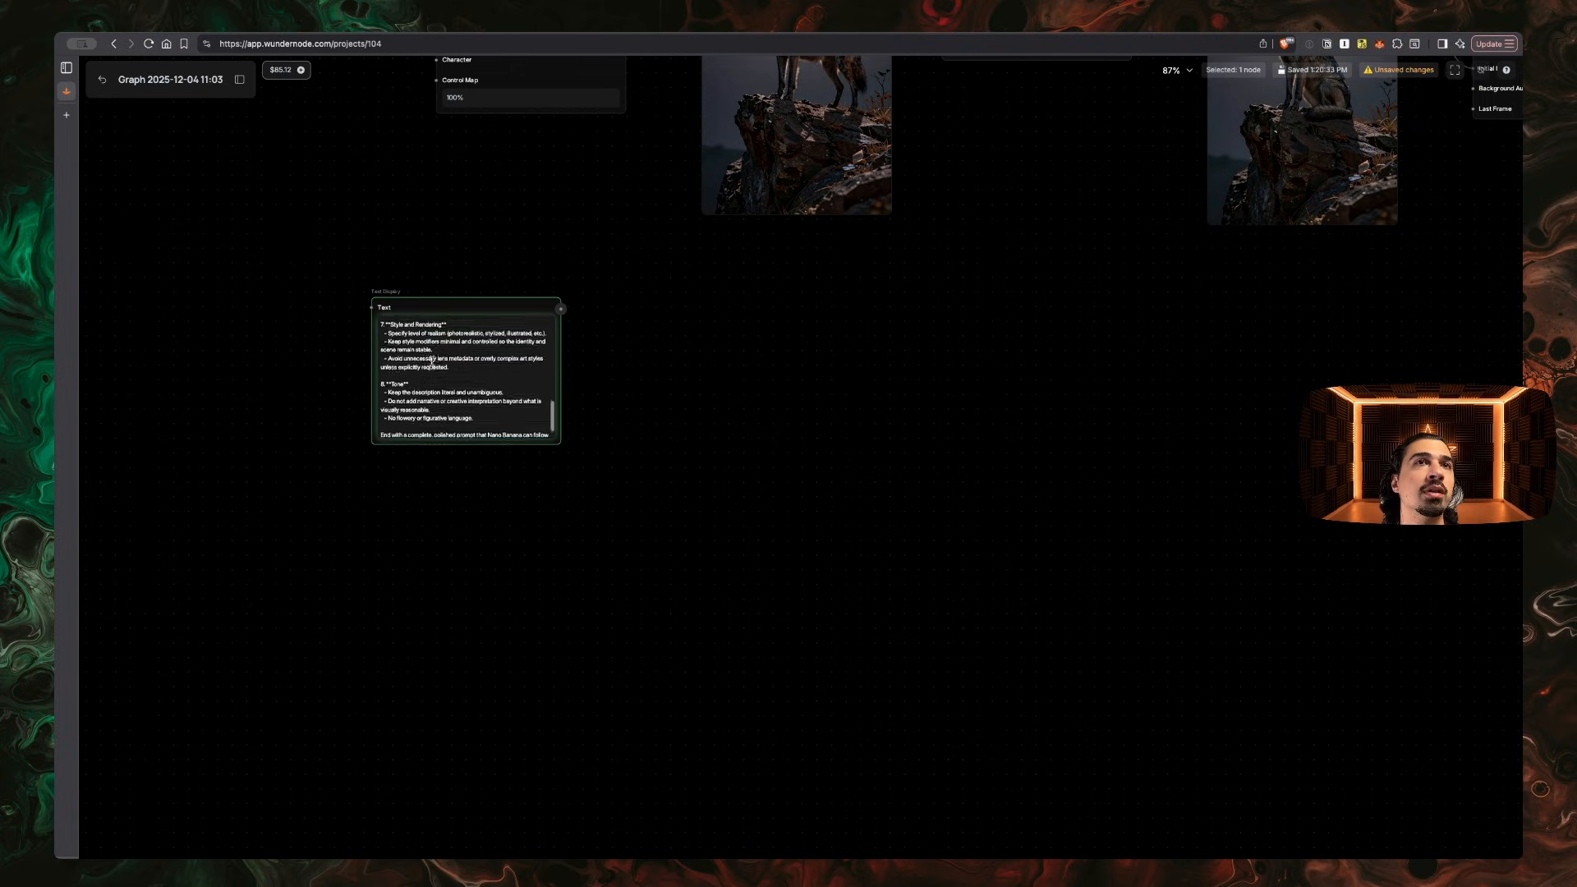
scroll(432, 362, down, 15)
scroll(432, 362, up, 15)
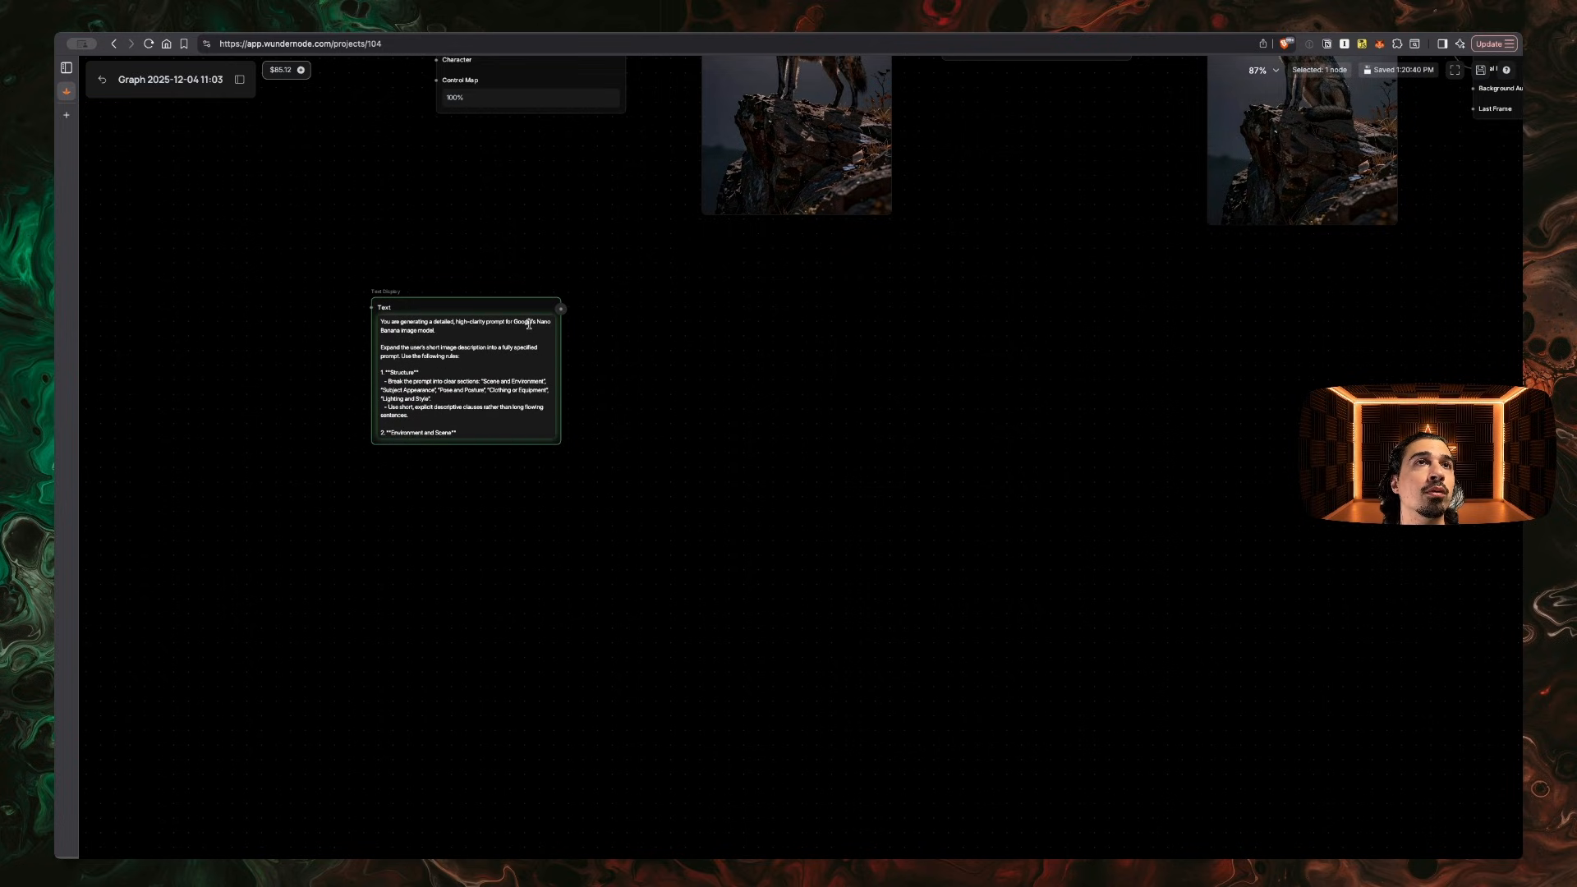
Add a second Text Display node and align it directly below the Nano Banana instructions node
click(789, 466)
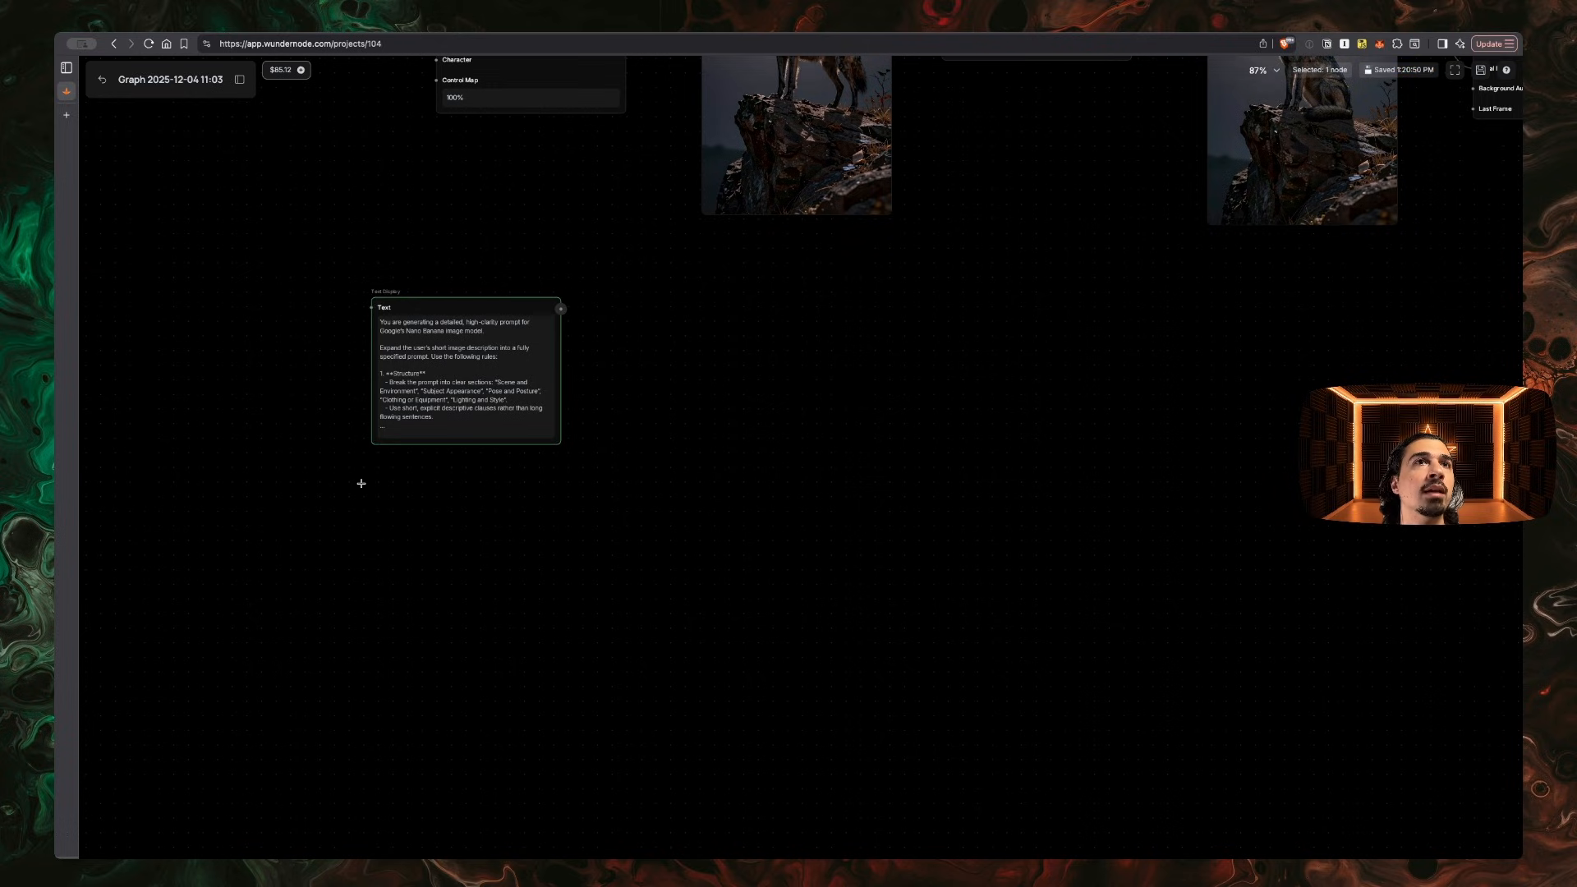
double_click(428, 491)
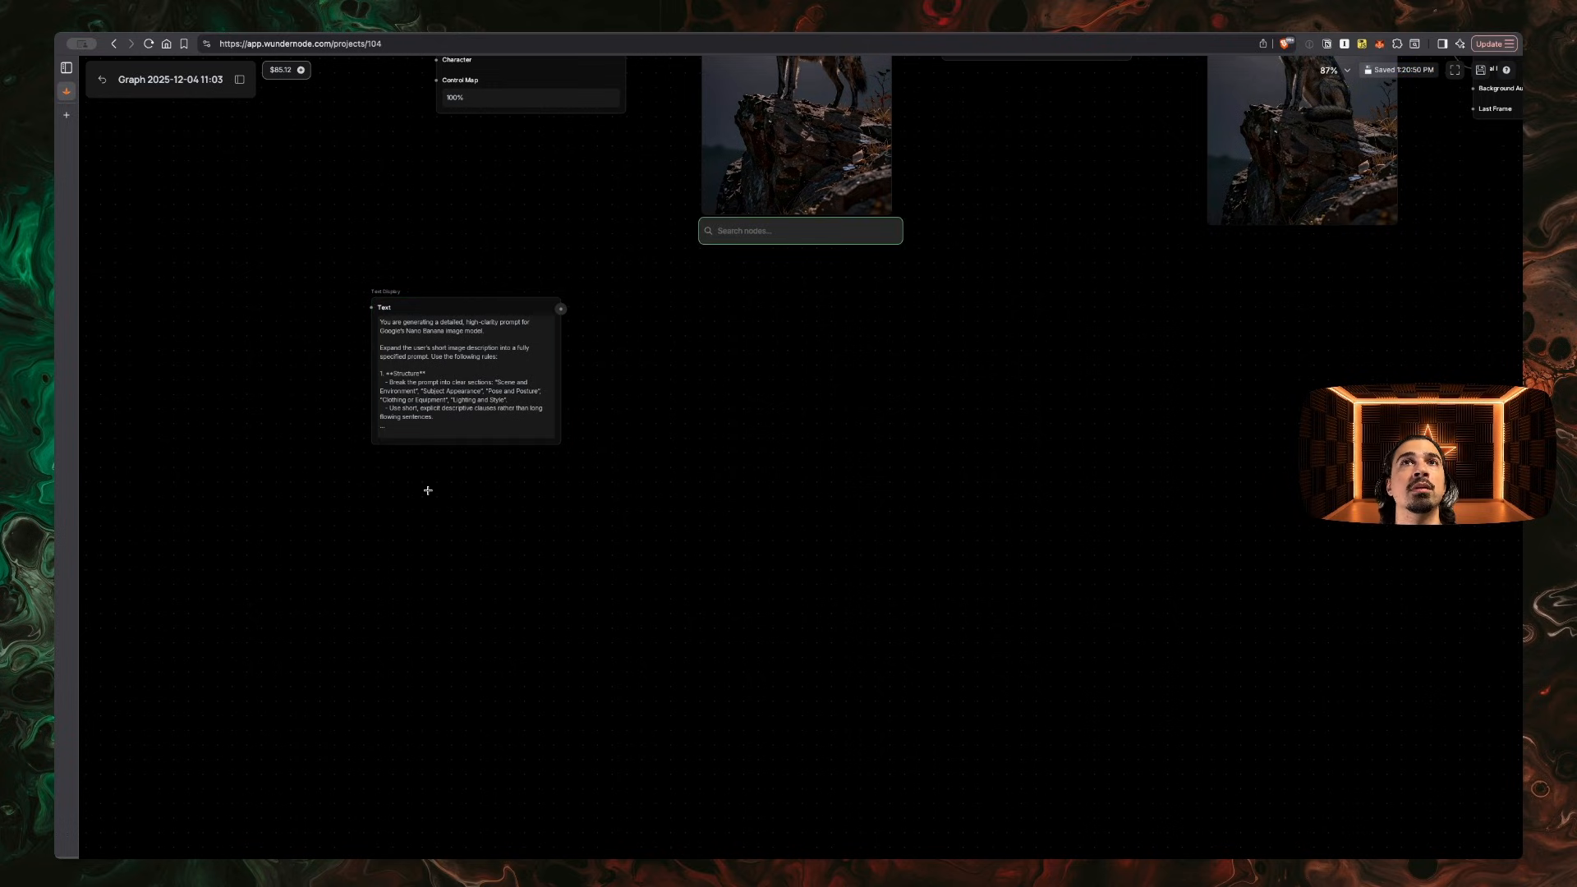
text(text)
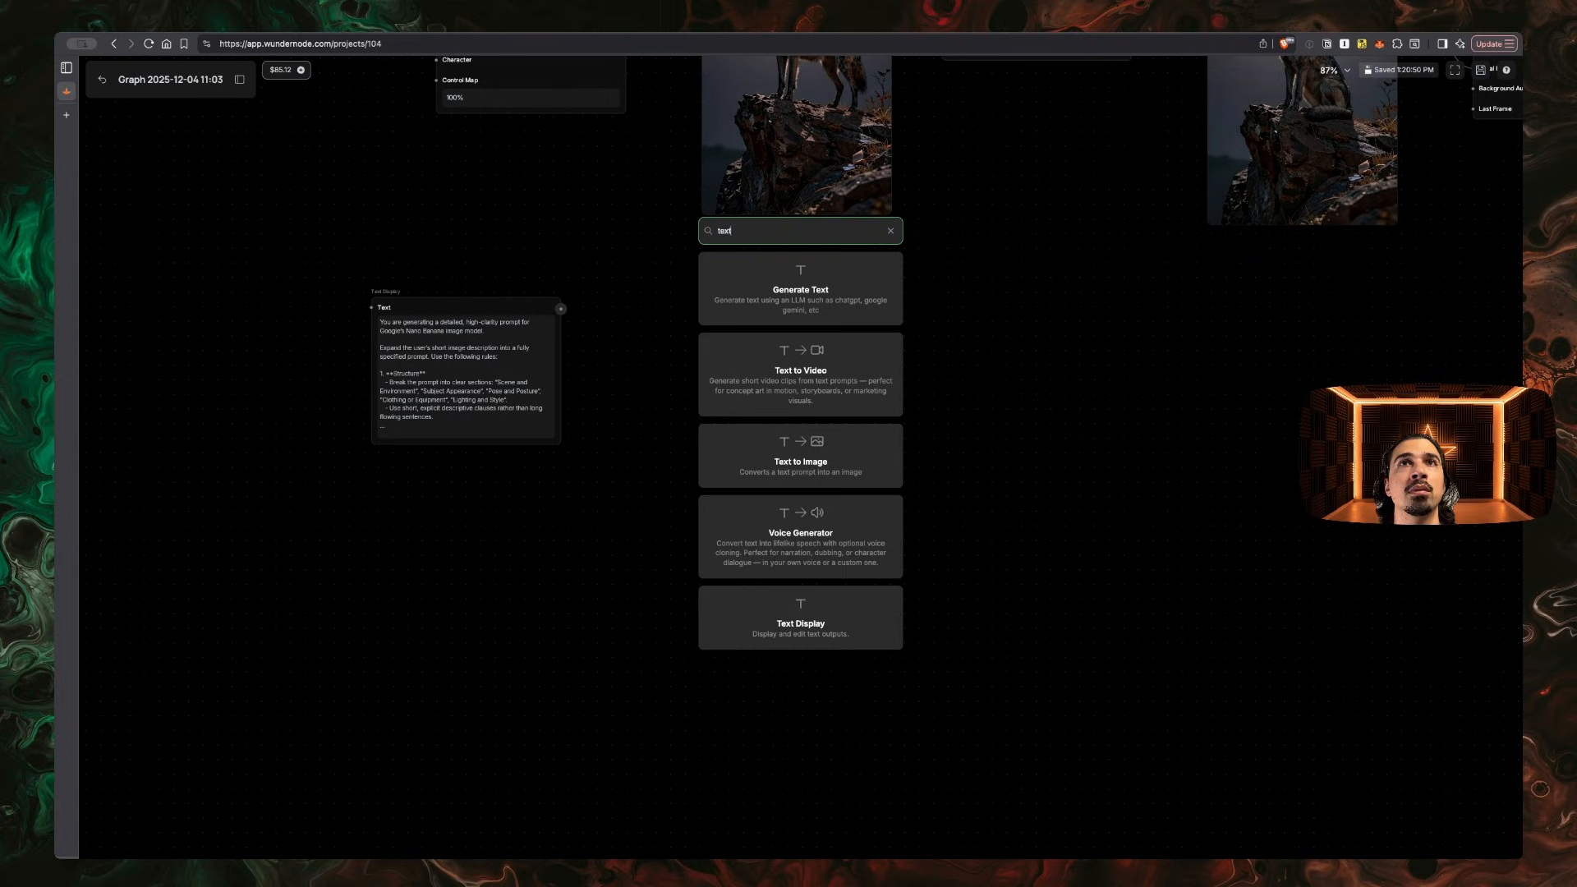
click(748, 612)
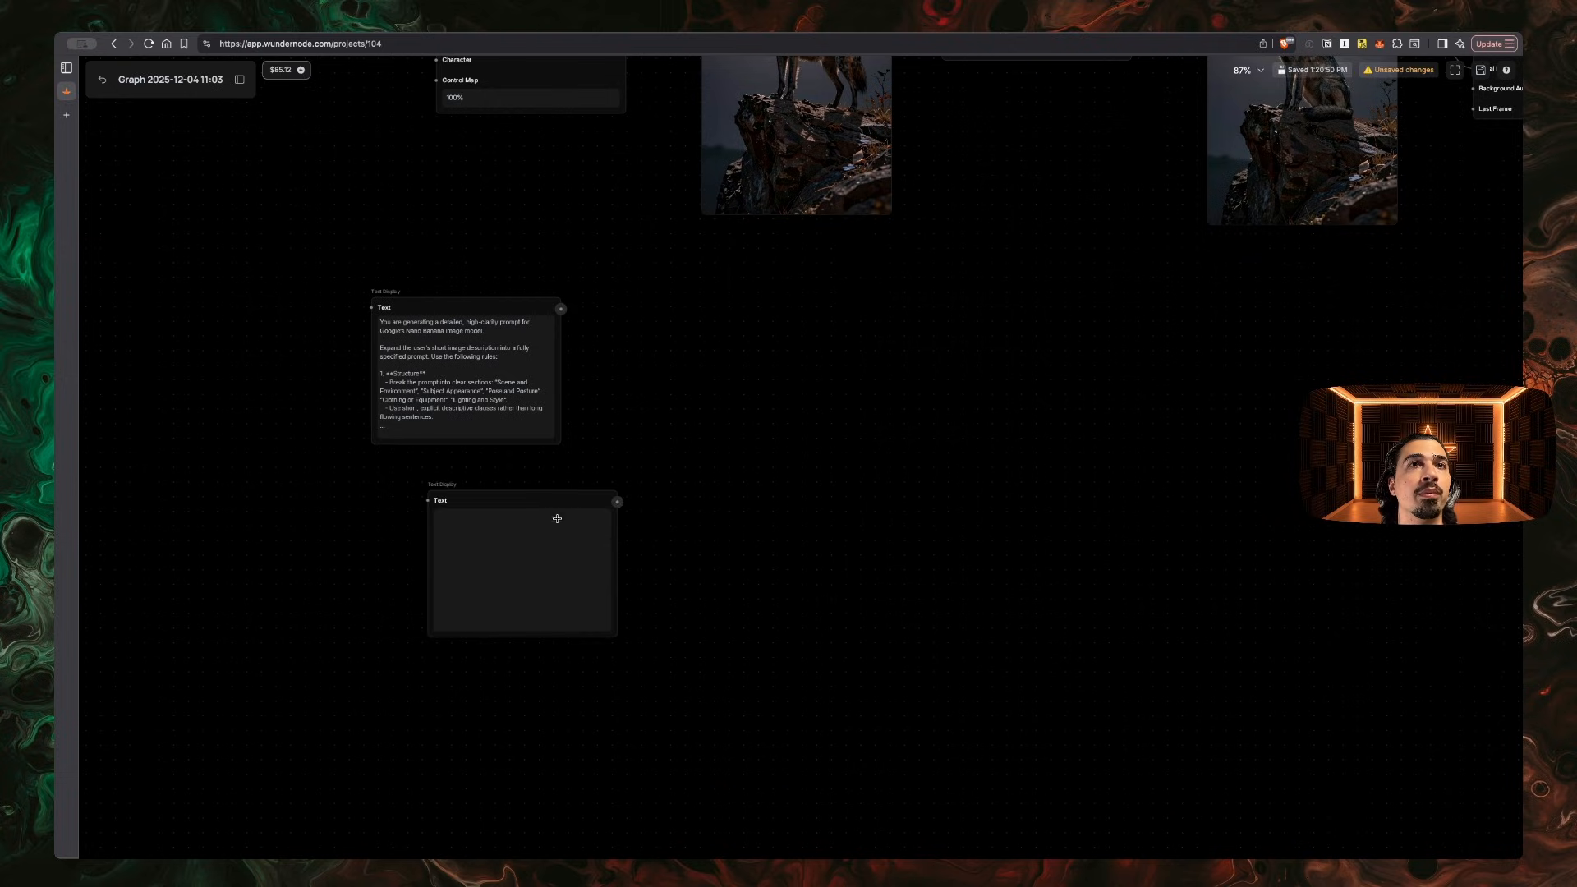
drag(555, 502, 498, 471)
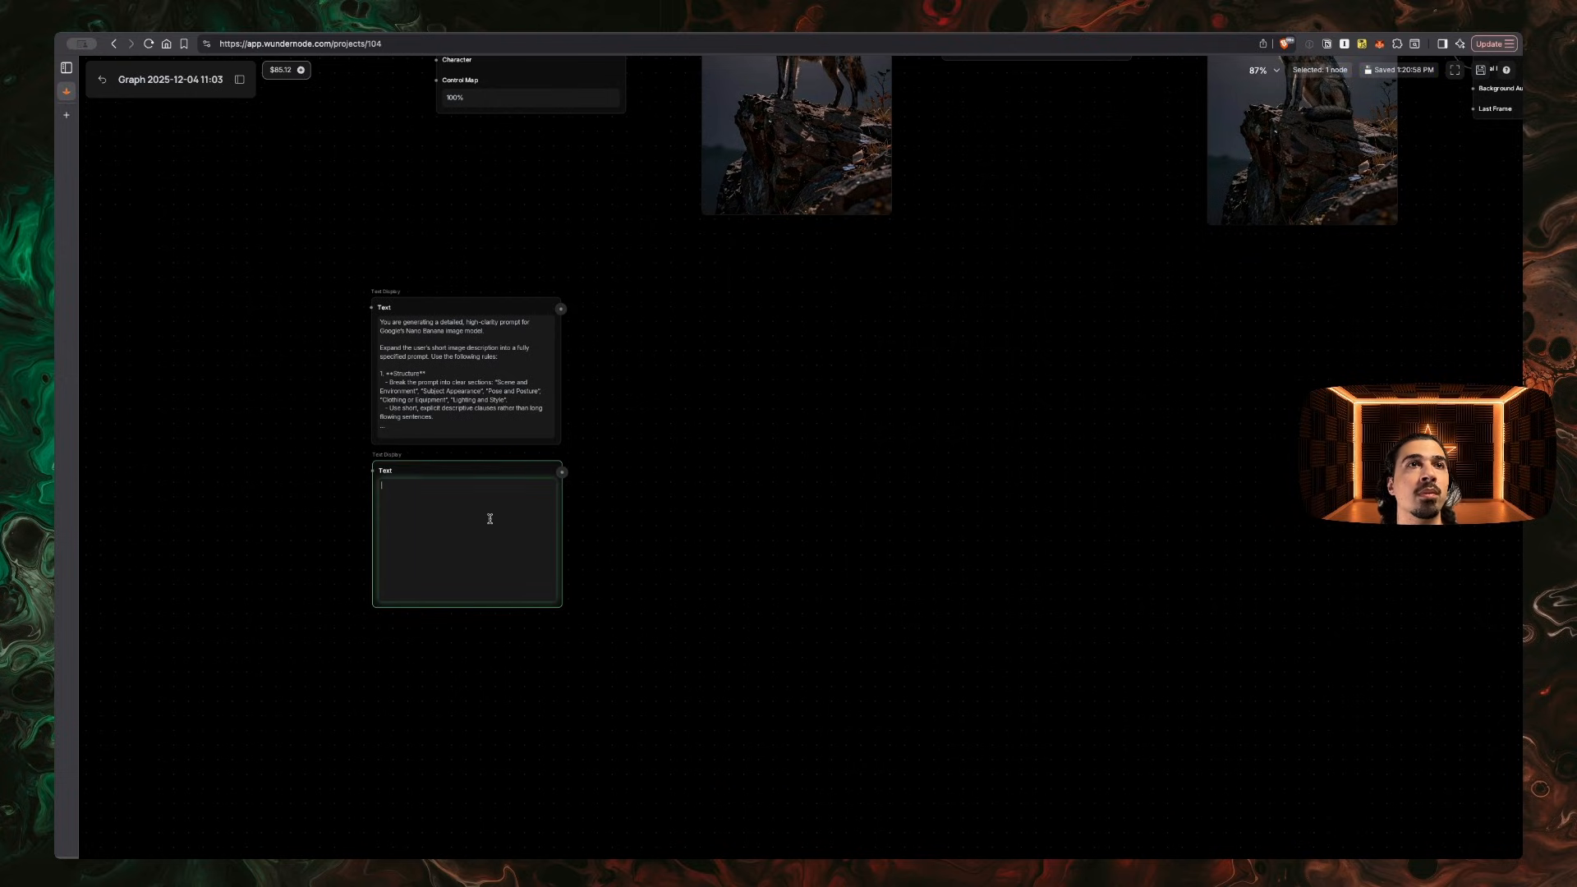
Describe in the empty node a David LaChapelle-style image of Michael Jackson, with Disney characters covering the walls and Michael's coat covered in well known candy bars
key(super+Tab)
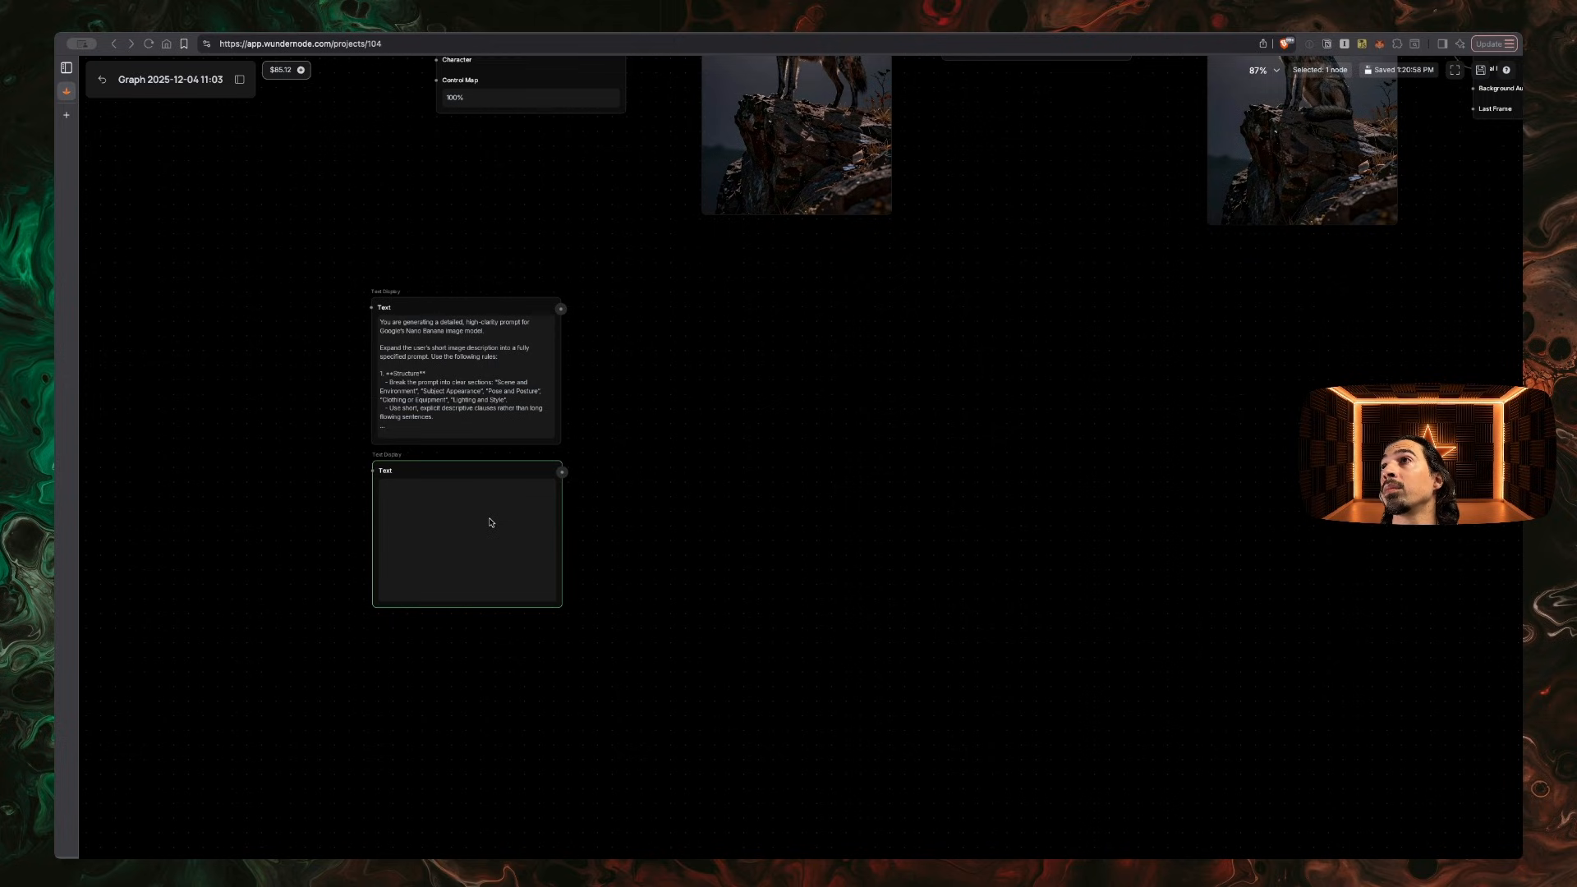
click(1508, 199)
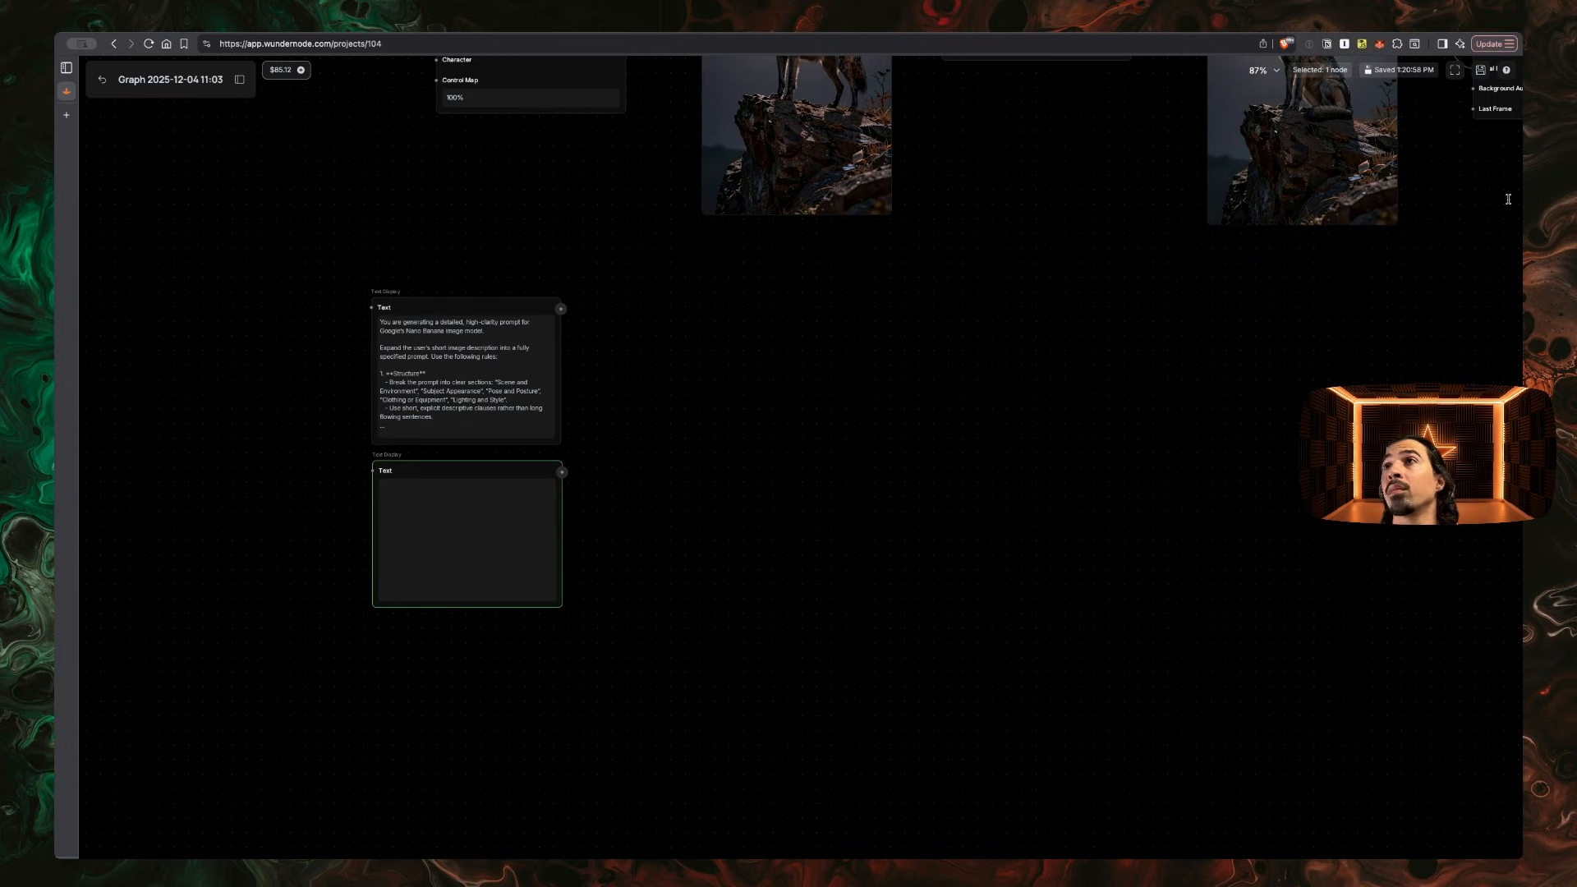
click(503, 502)
text(An image of Michael Jackson in the style of David LaChapelle with Disney characters covering the walls and Michael's coat covered in well known candy bars)
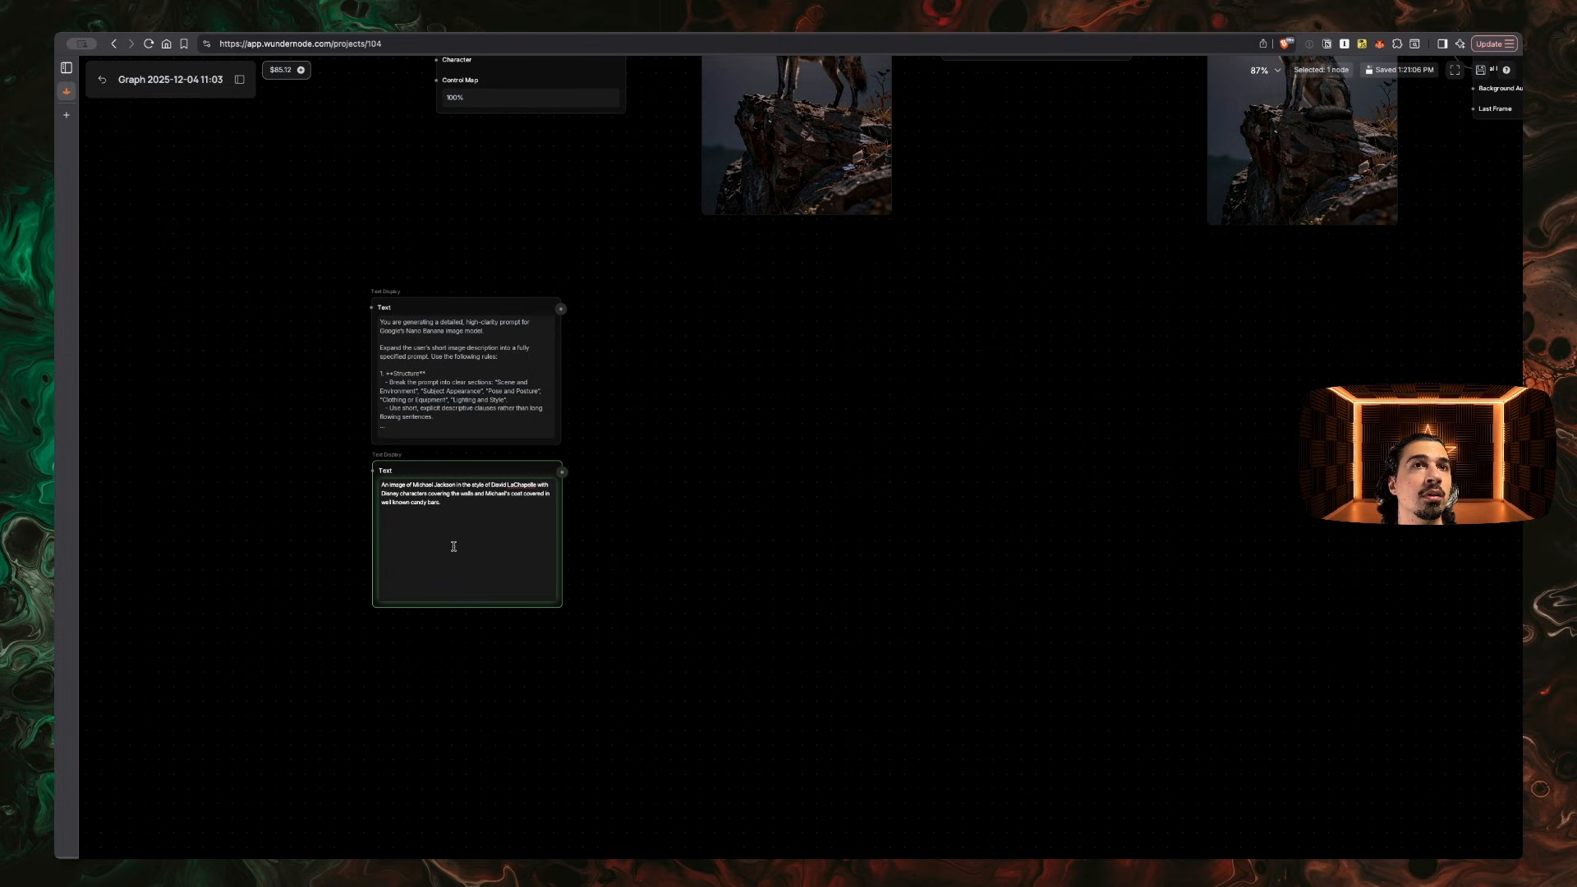
click(705, 512)
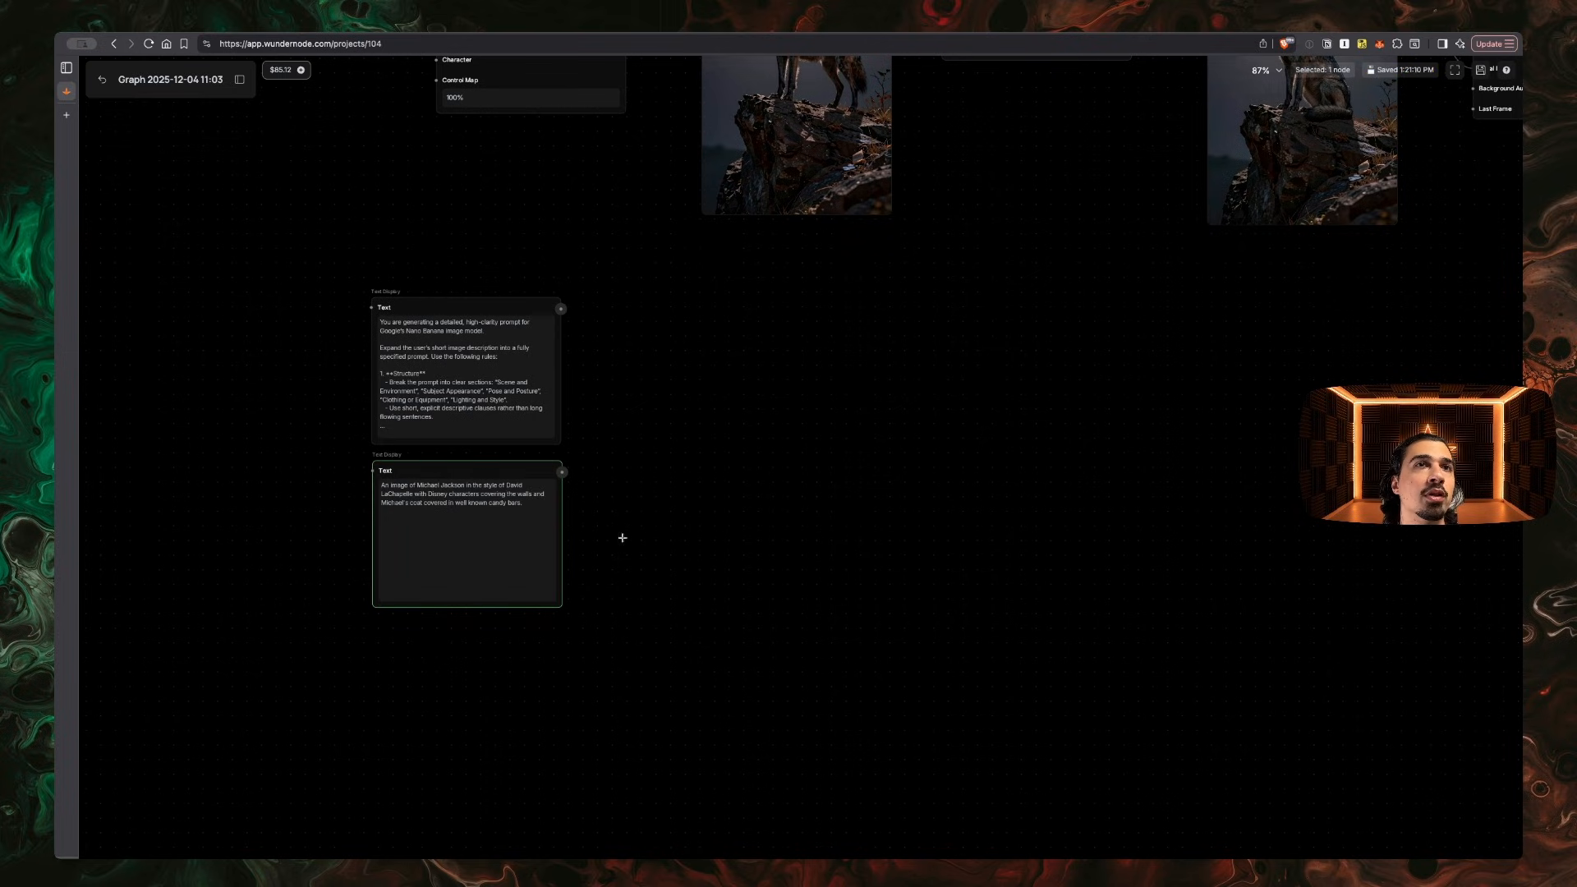
Fine-align the two Text Display nodes and add a Generate Text node beside them on the side of their outputs
scroll(628, 536, up, 3)
scroll(627, 536, up, 1)
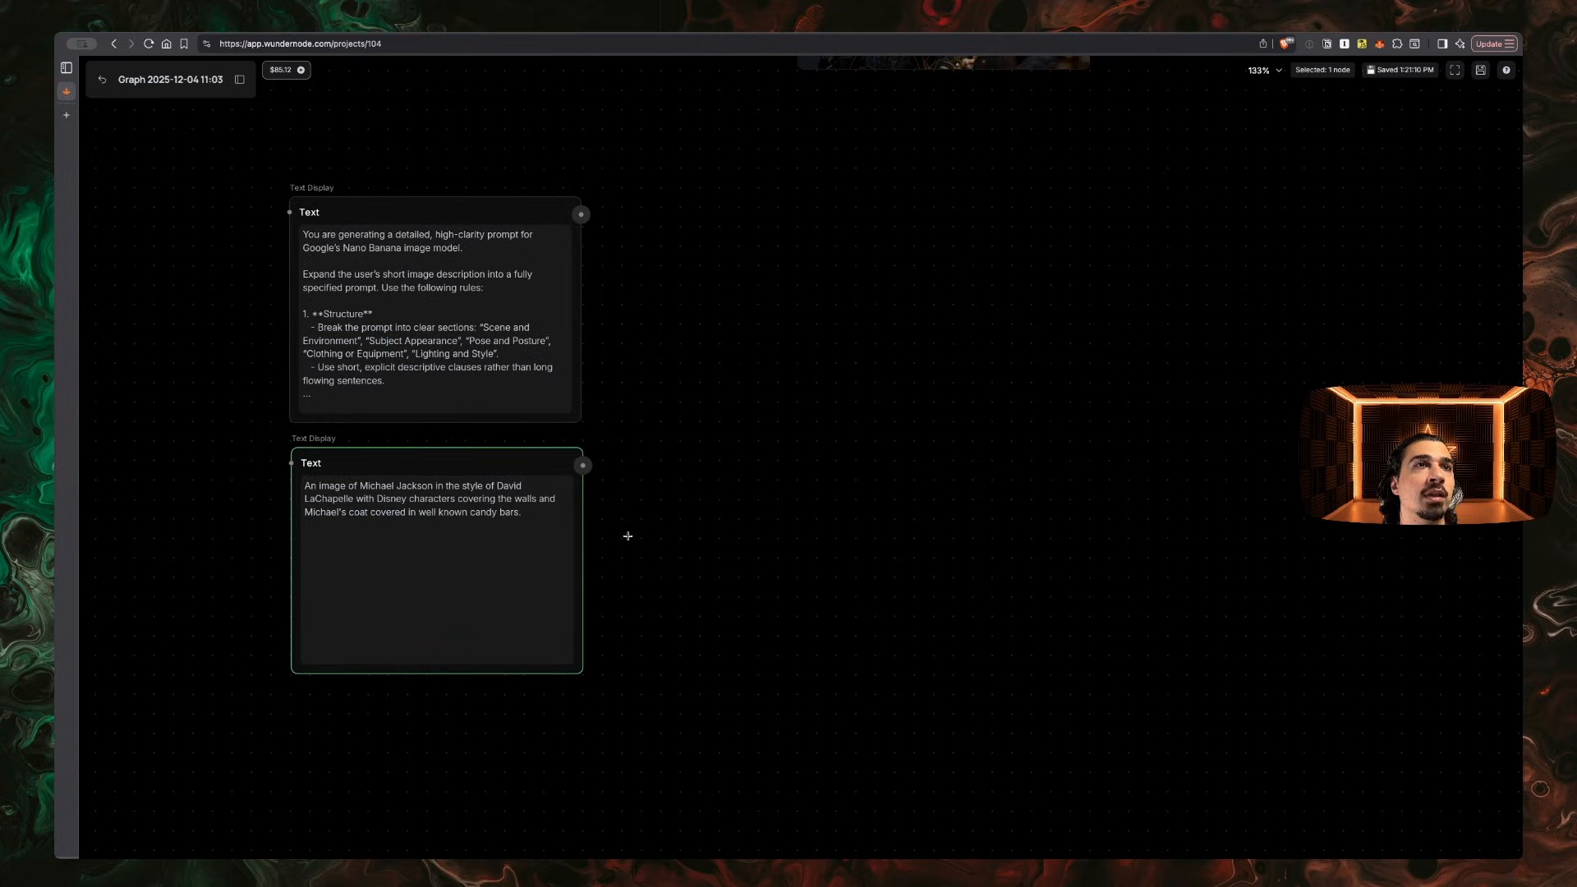
scroll(627, 536, up, 2)
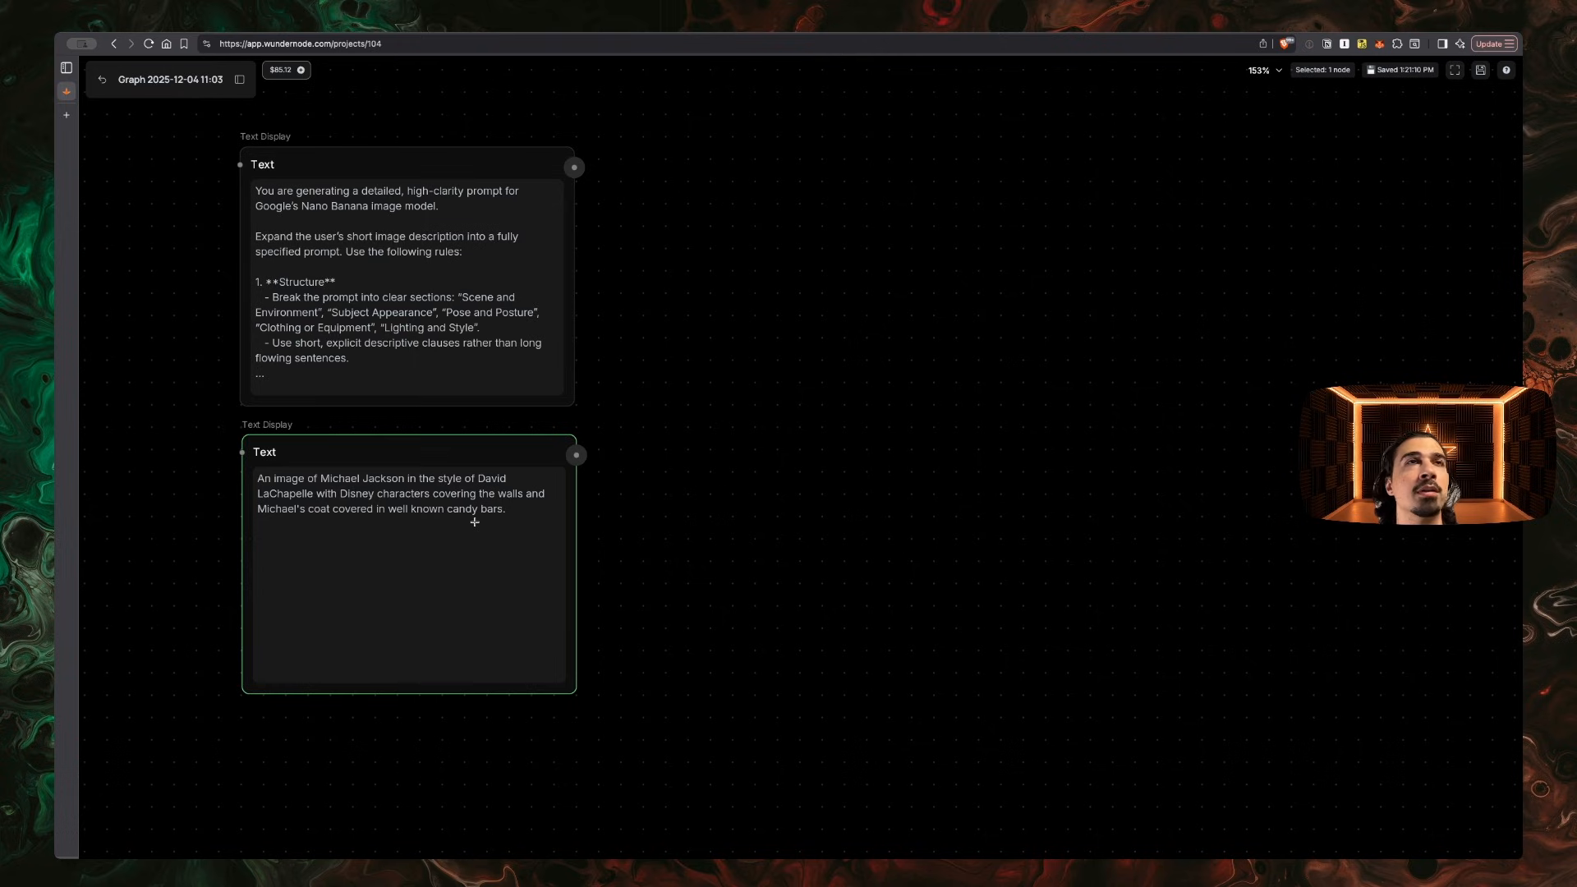
drag(496, 470, 495, 471)
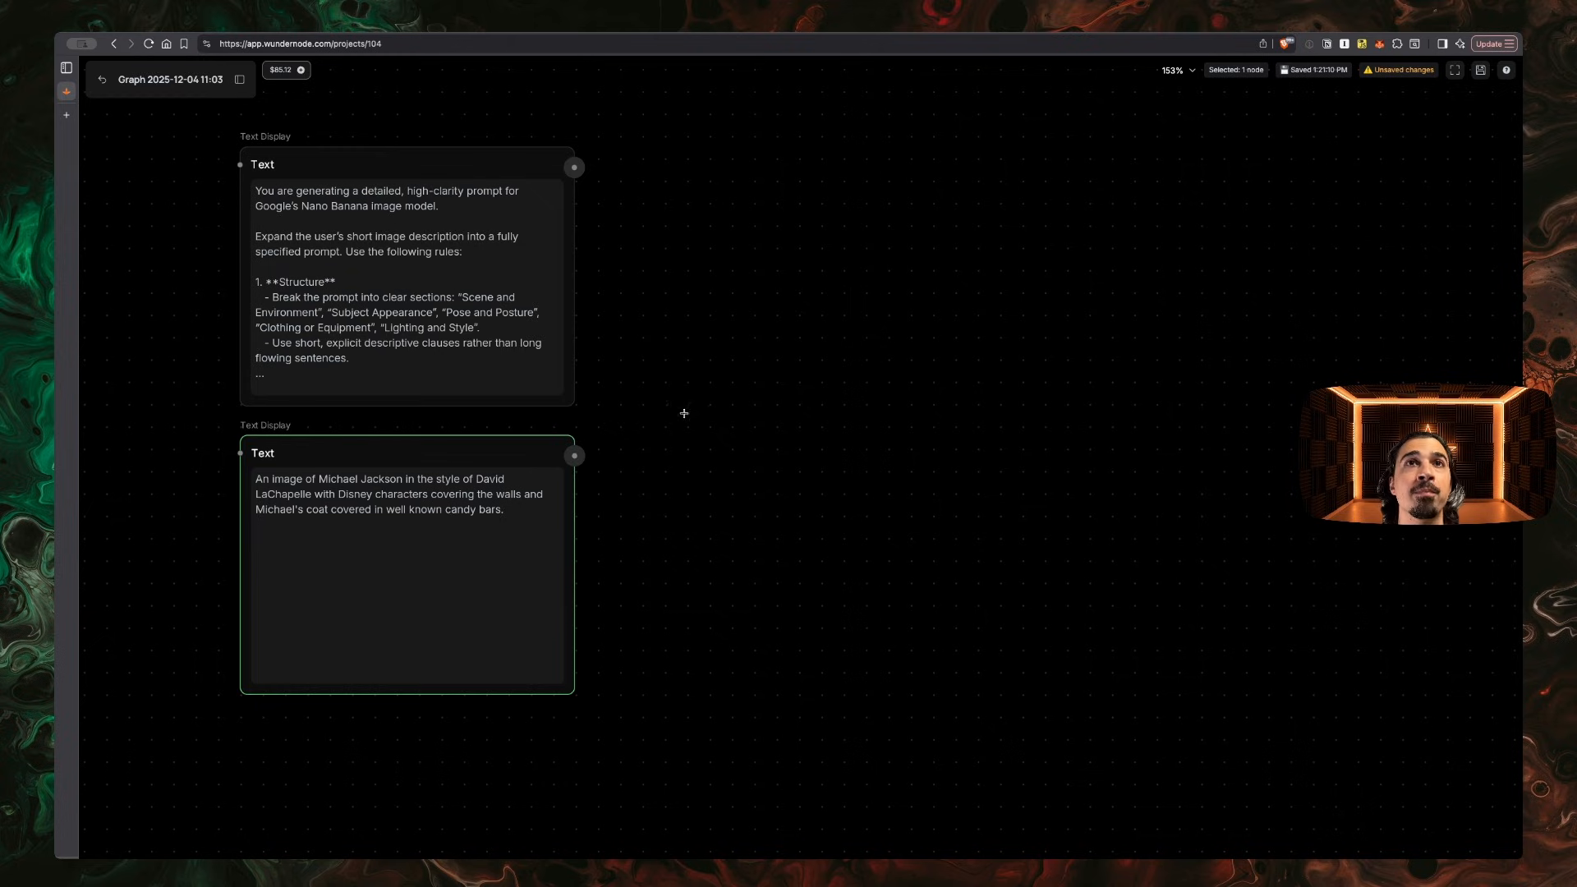
double_click(728, 370)
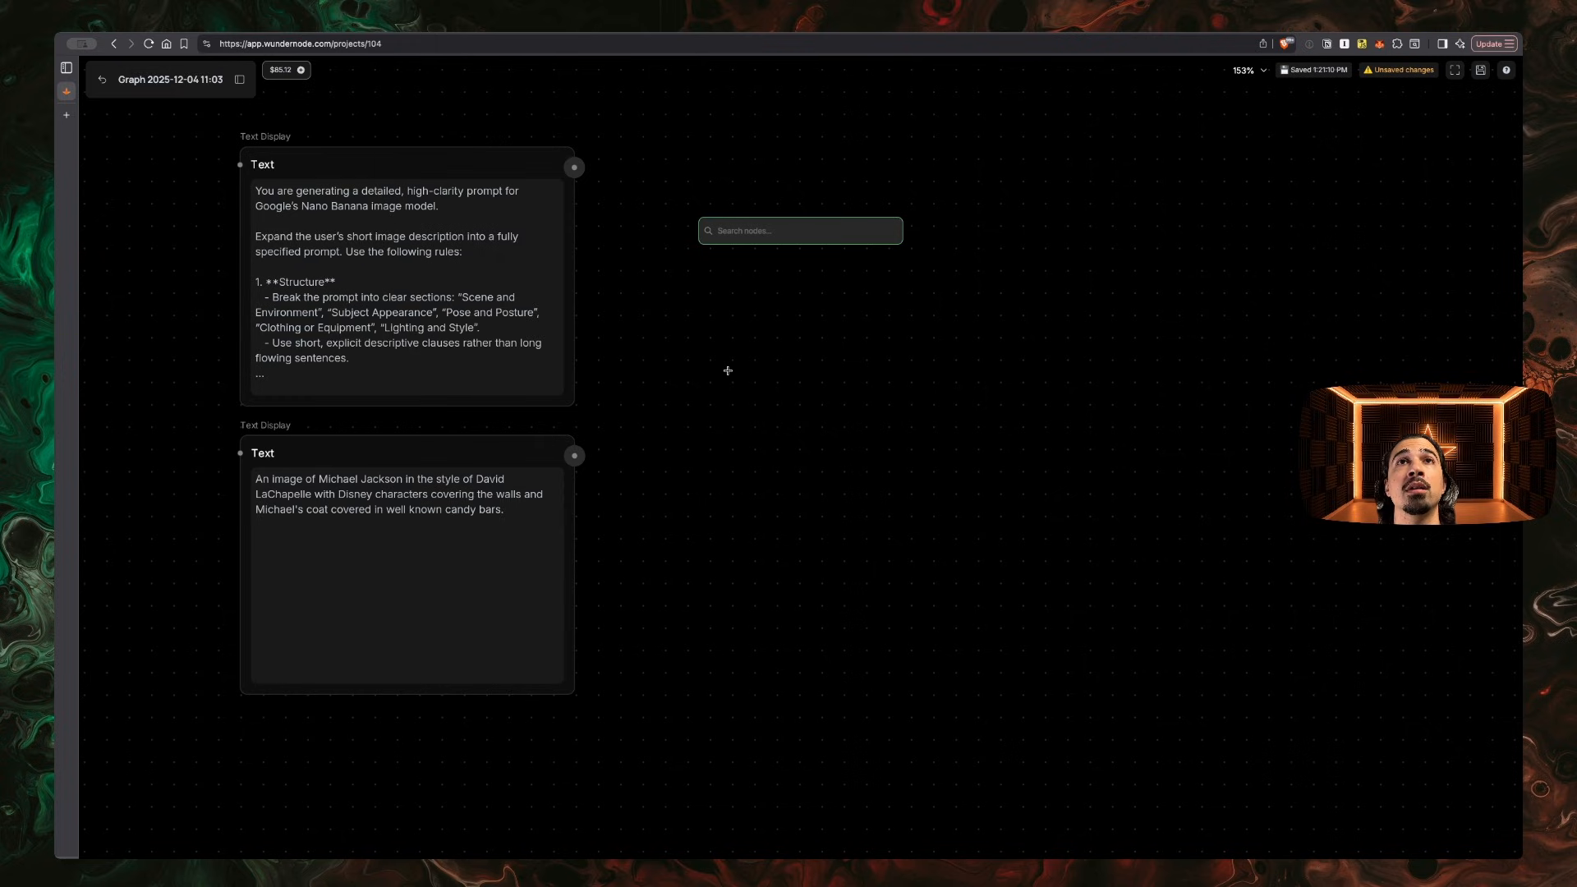
text(gene)
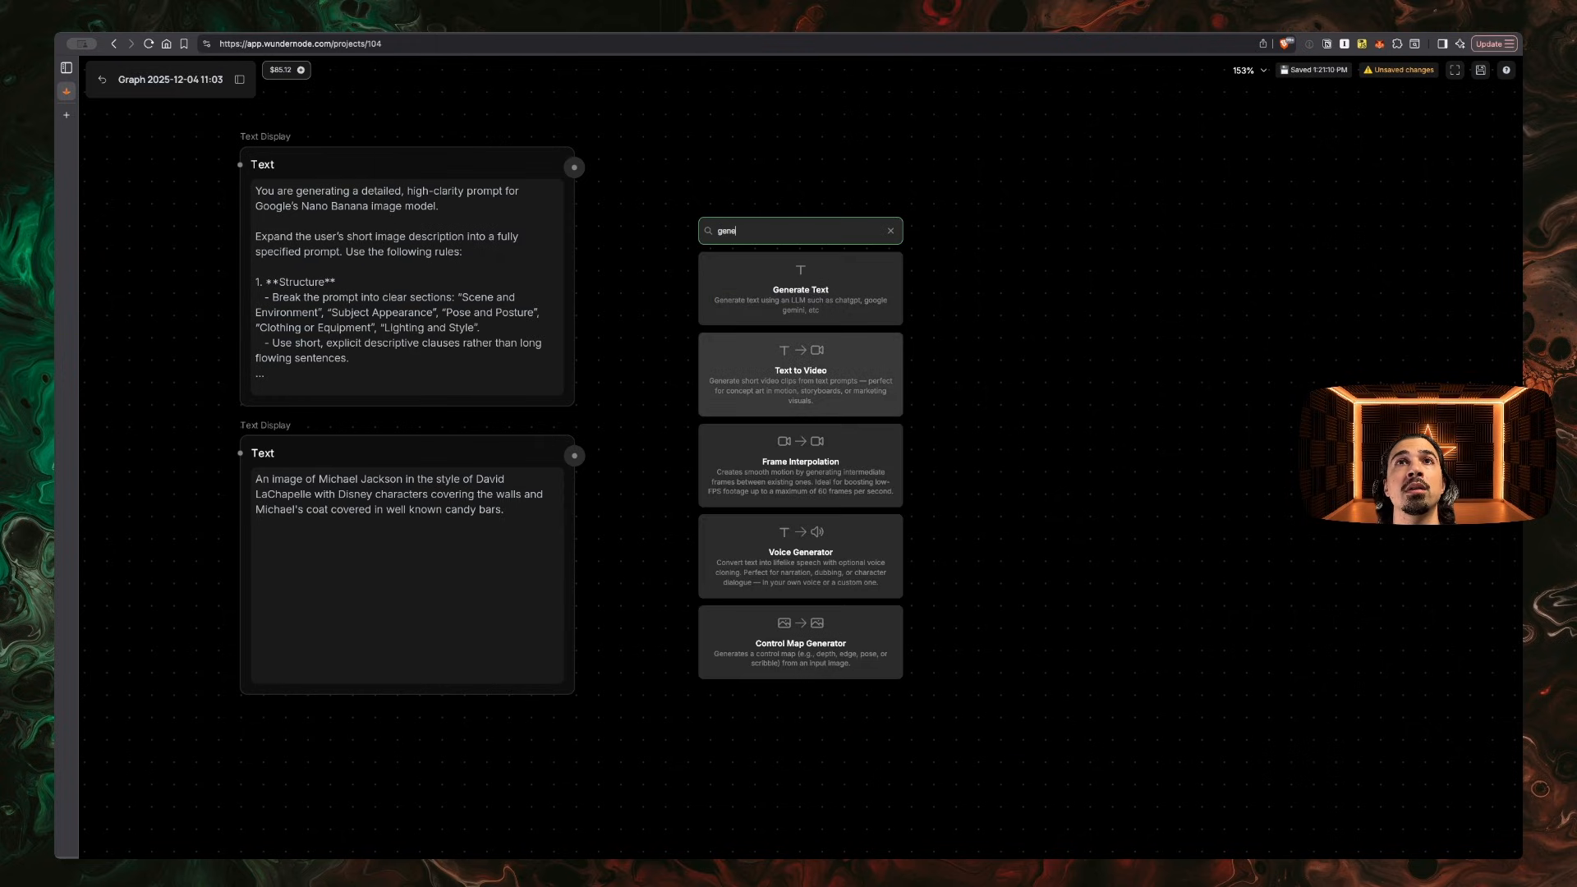
click(818, 306)
drag(908, 391, 873, 299)
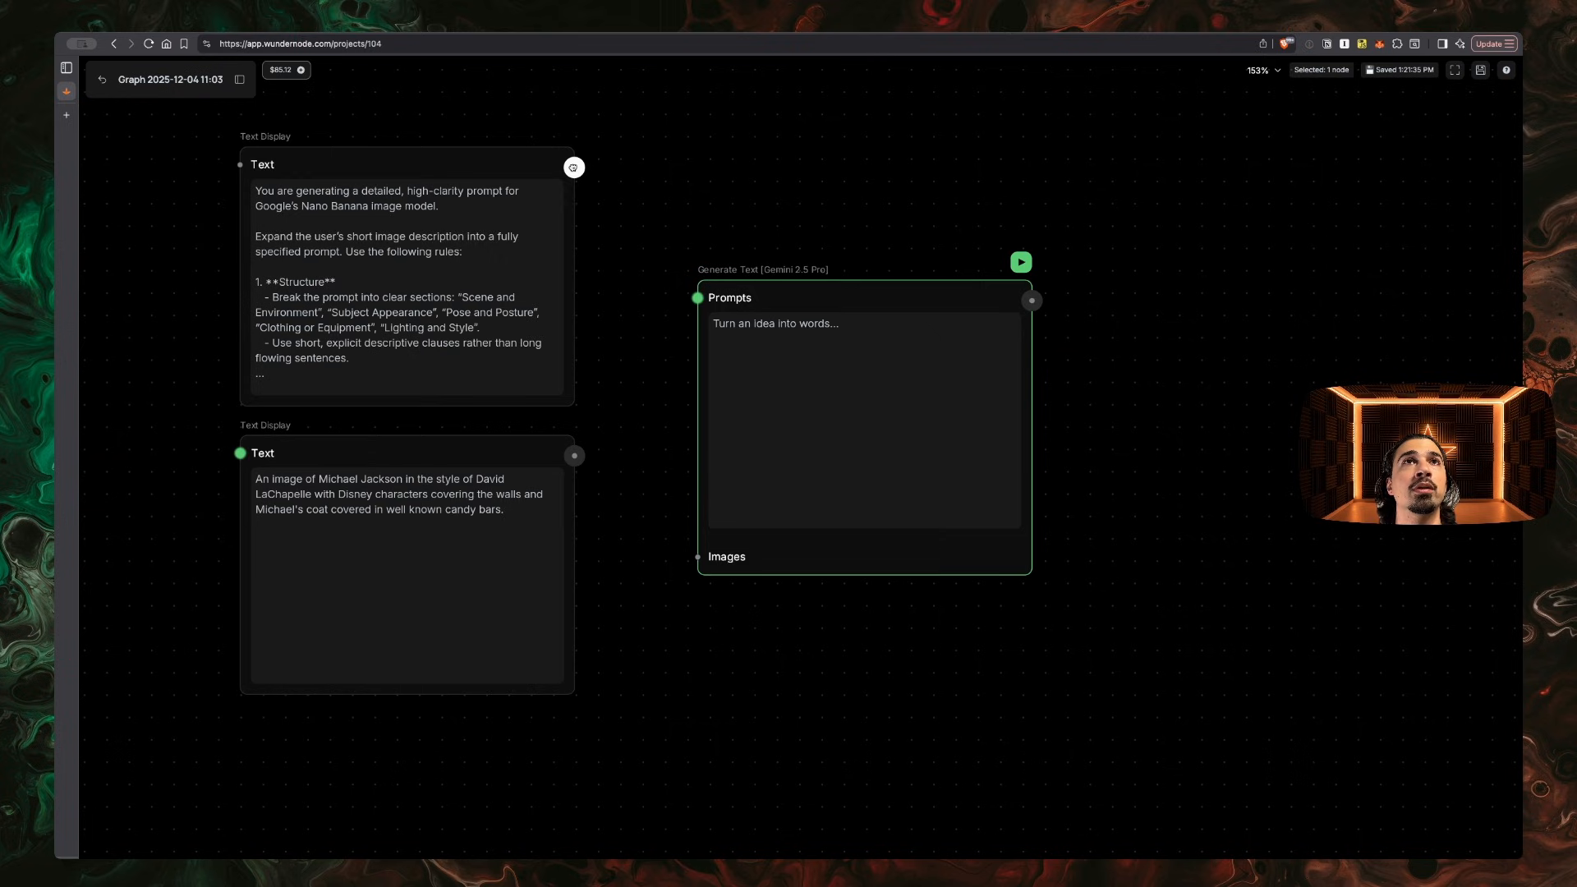
Connect the outputs of both Text Display nodes to the Prompts input of the Generate Text node
drag(573, 168, 698, 297)
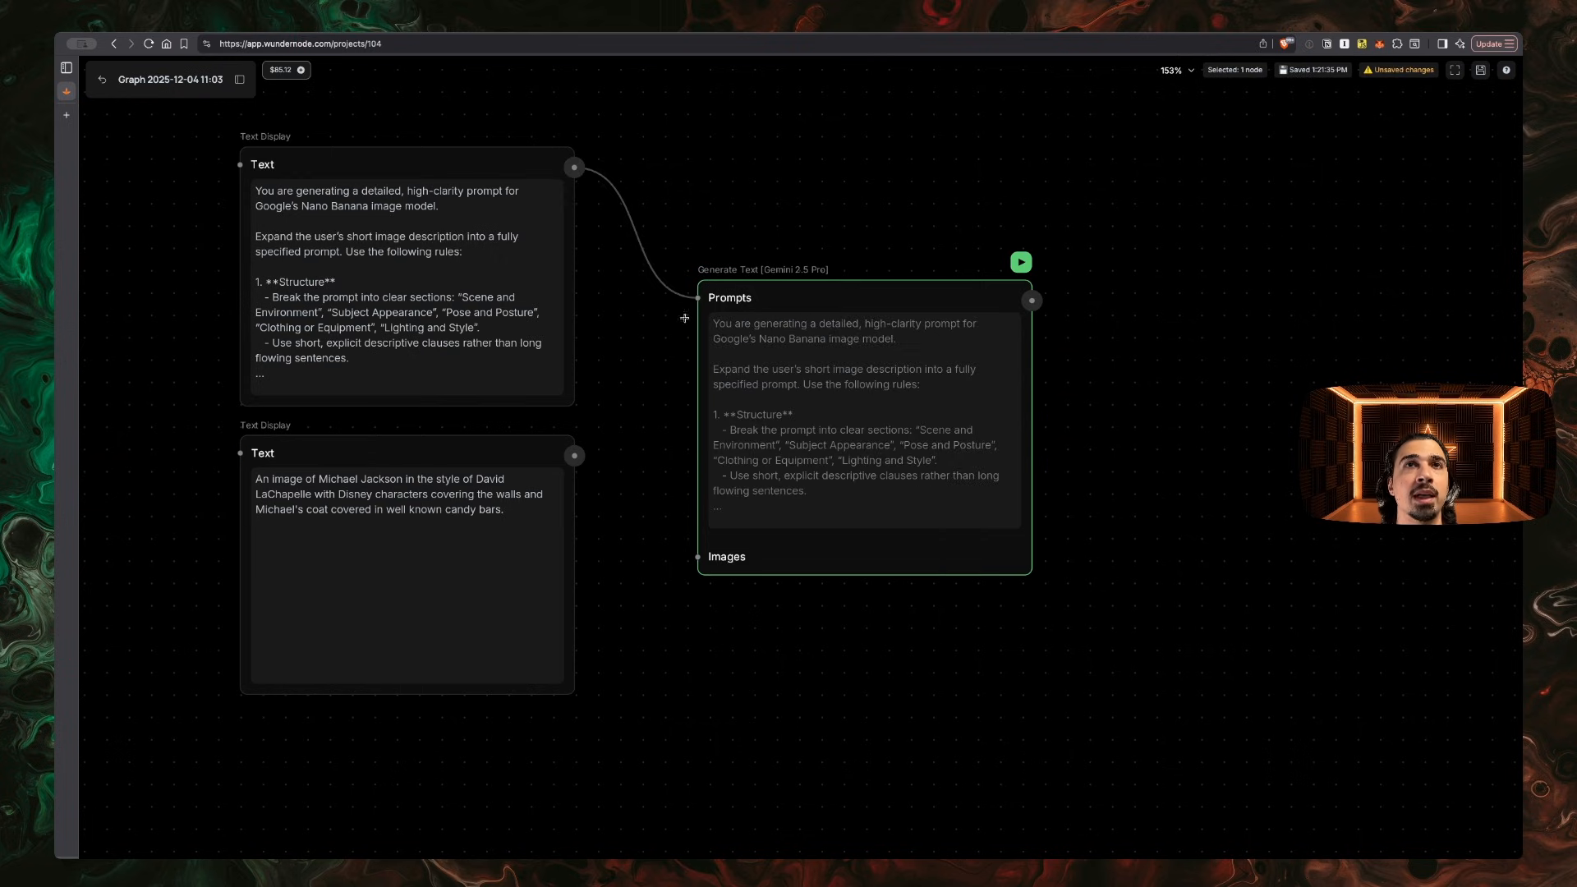
click(563, 454)
drag(572, 456, 698, 298)
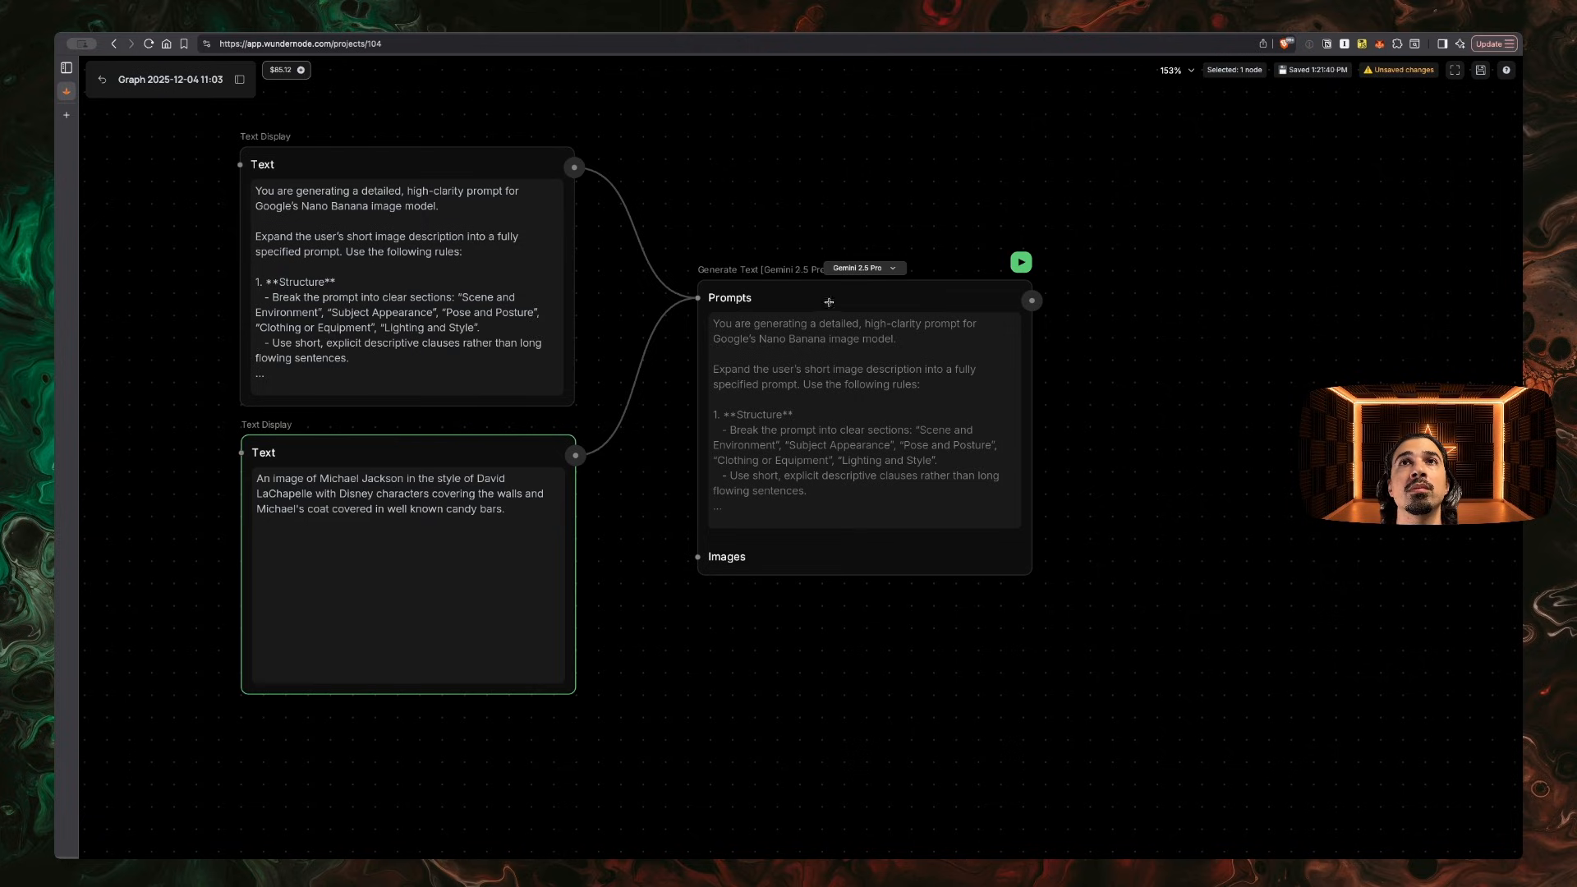
Switch the Generate Text node to the Gemini 2.5 Flash model and generate the expanded prompt
click(889, 269)
click(862, 314)
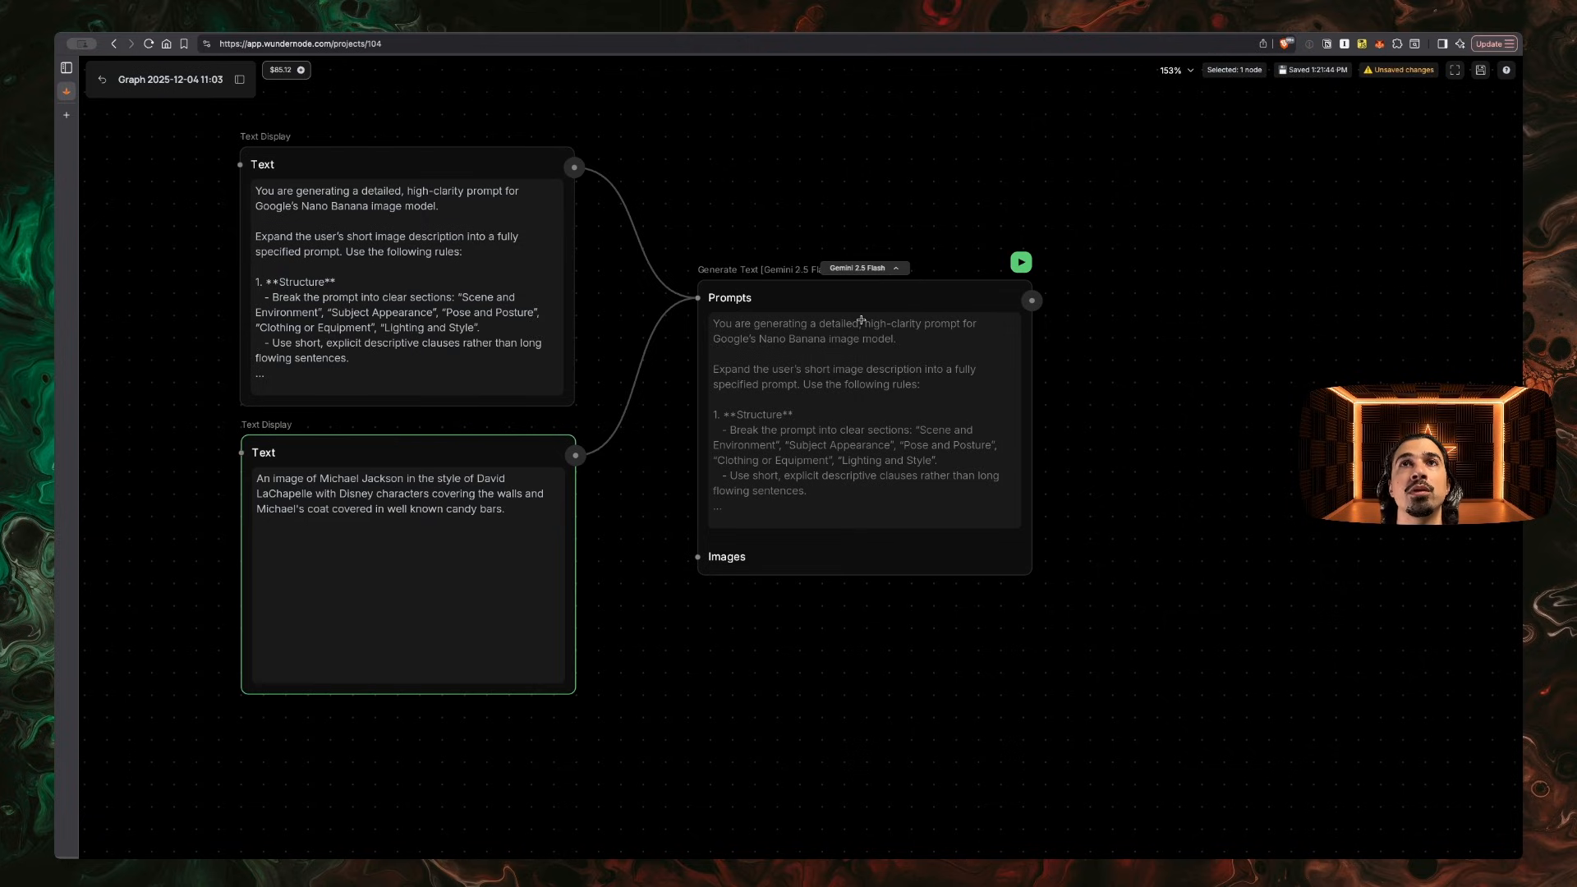
click(1146, 561)
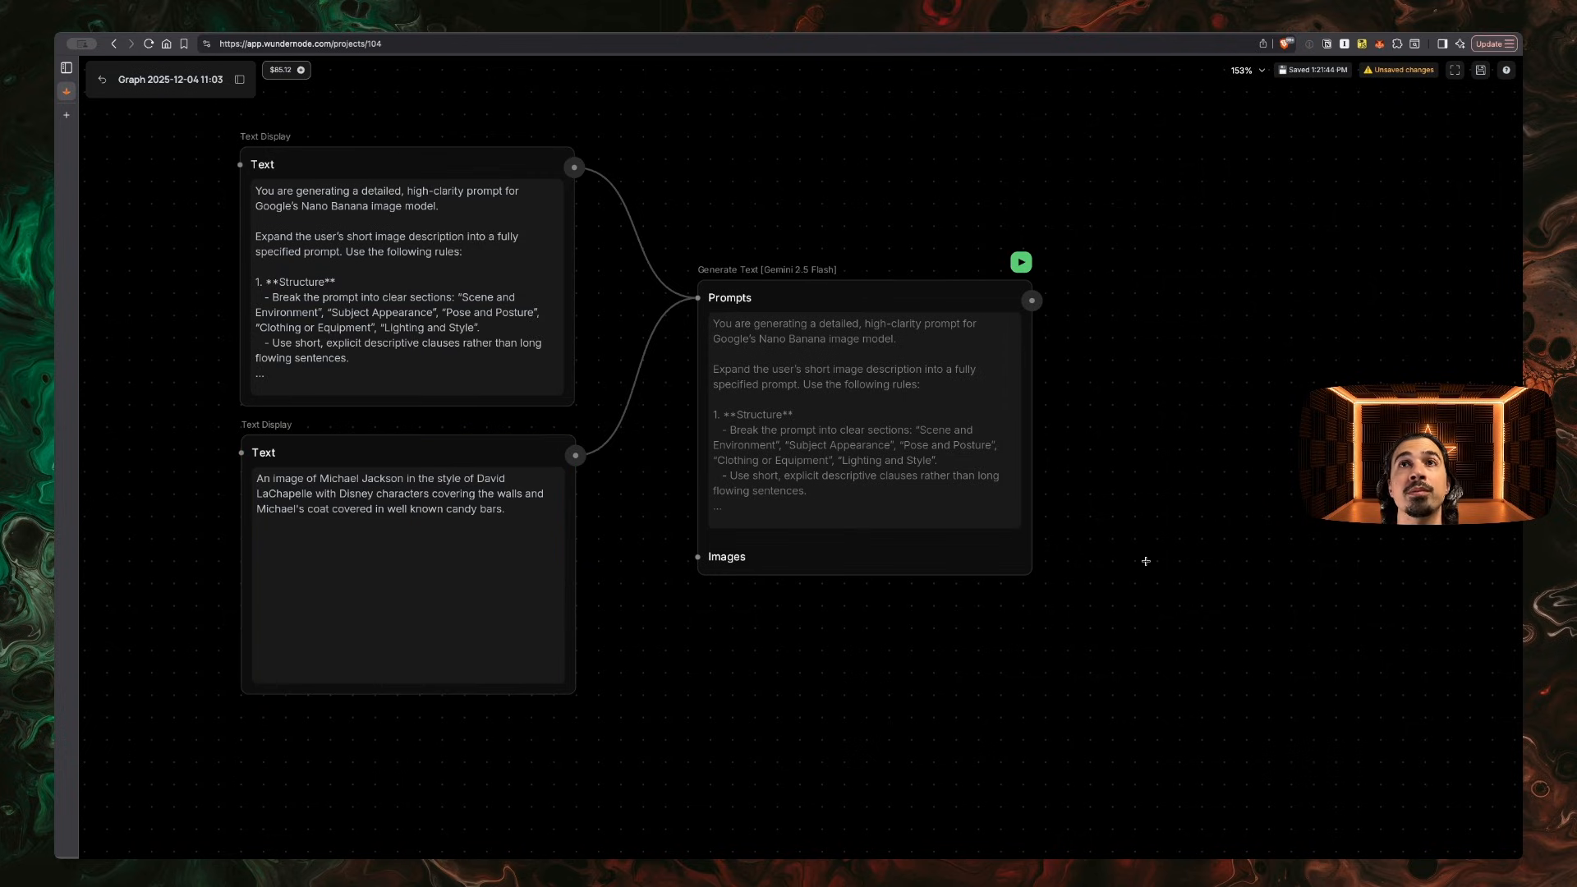
click(1022, 262)
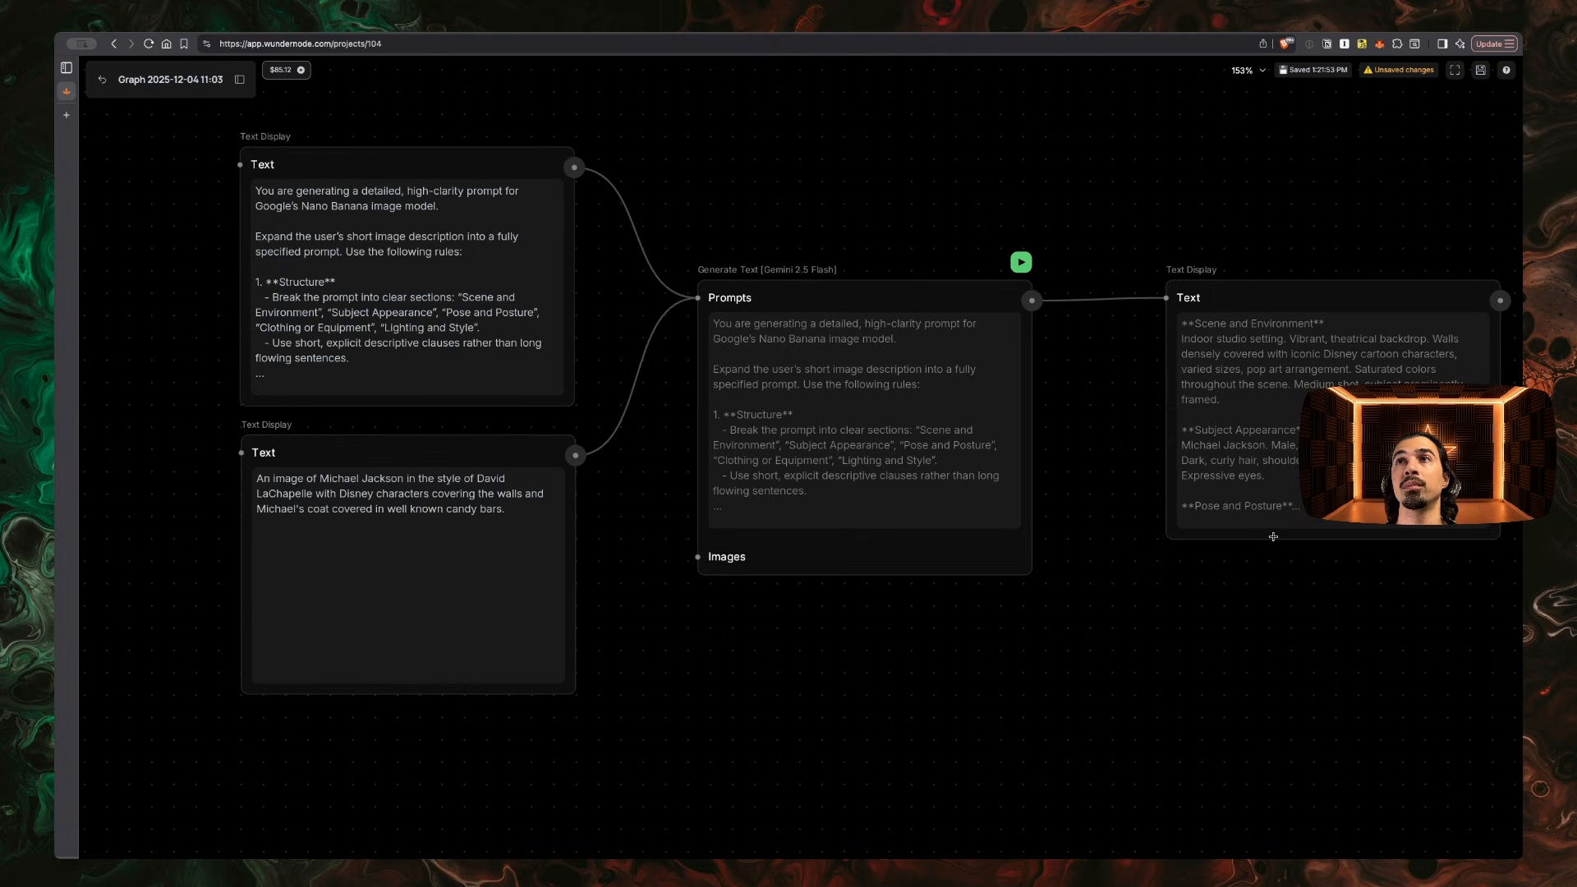
Disconnect the resulting Text Display node from the Generate Text node and read through its full generated prompt
scroll(1274, 536, right, 5)
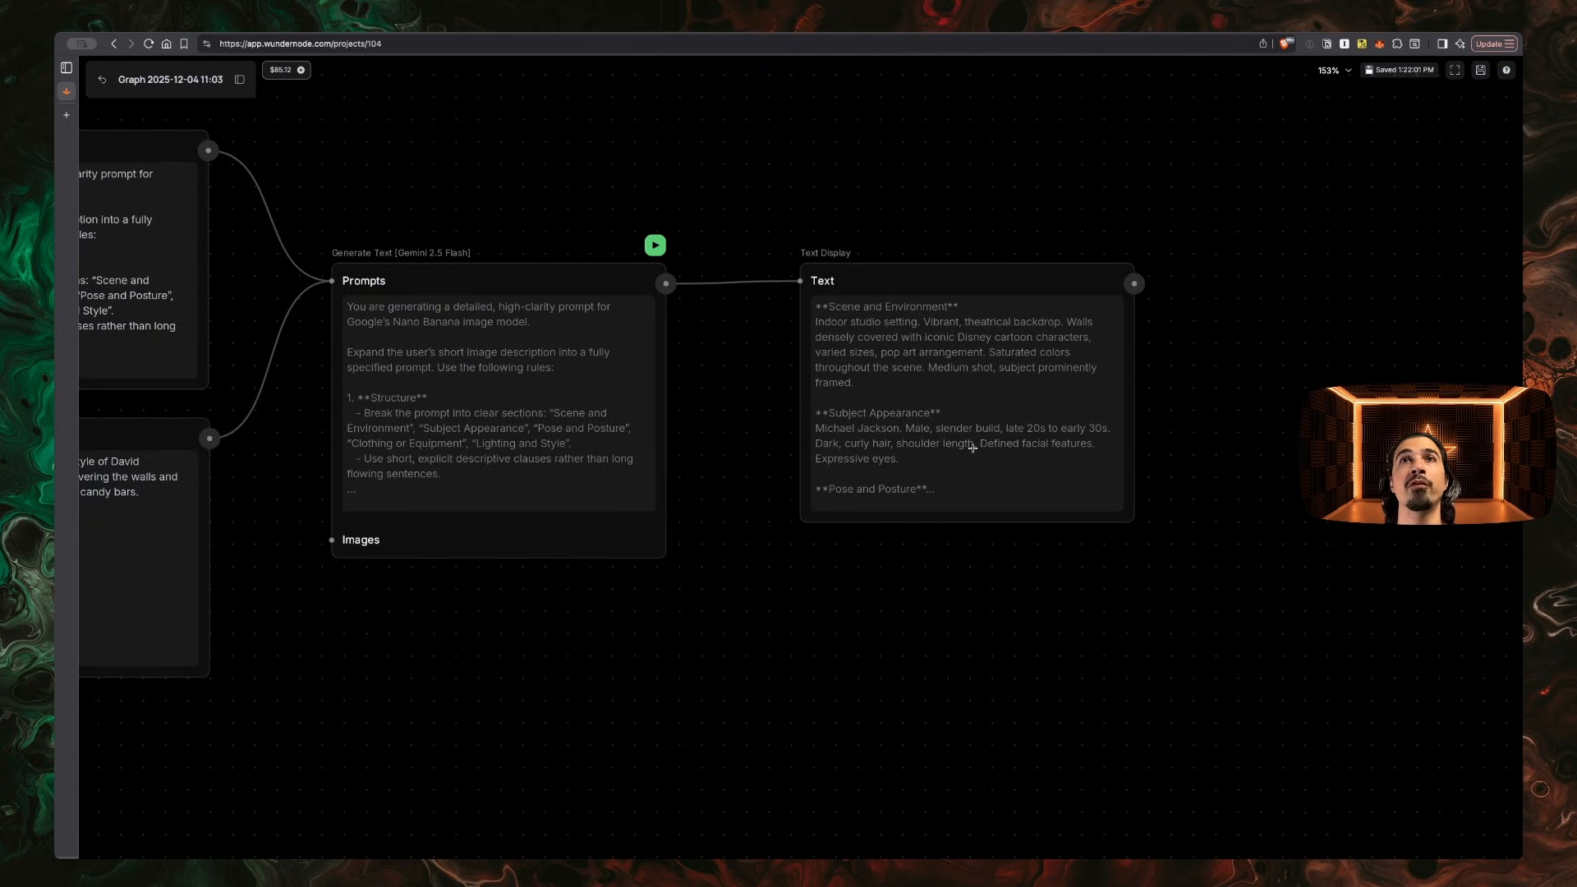
drag(798, 280, 708, 257)
double_click(902, 390)
scroll(902, 390, down, 3)
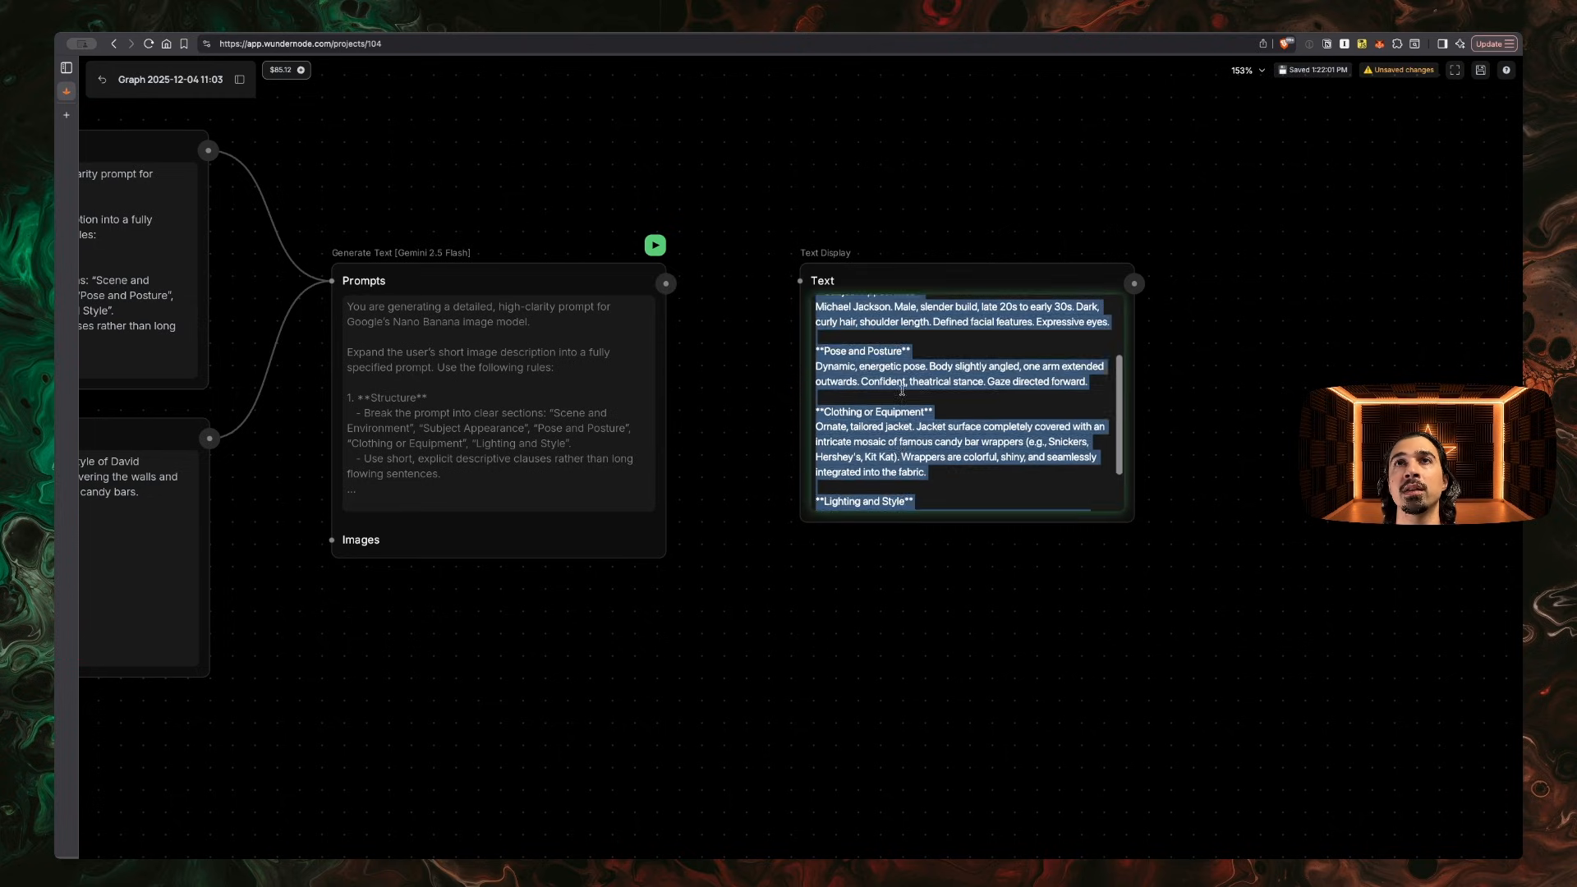
scroll(902, 391, up, 3)
click(901, 390)
scroll(999, 435, down, 3)
scroll(972, 405, down, 2)
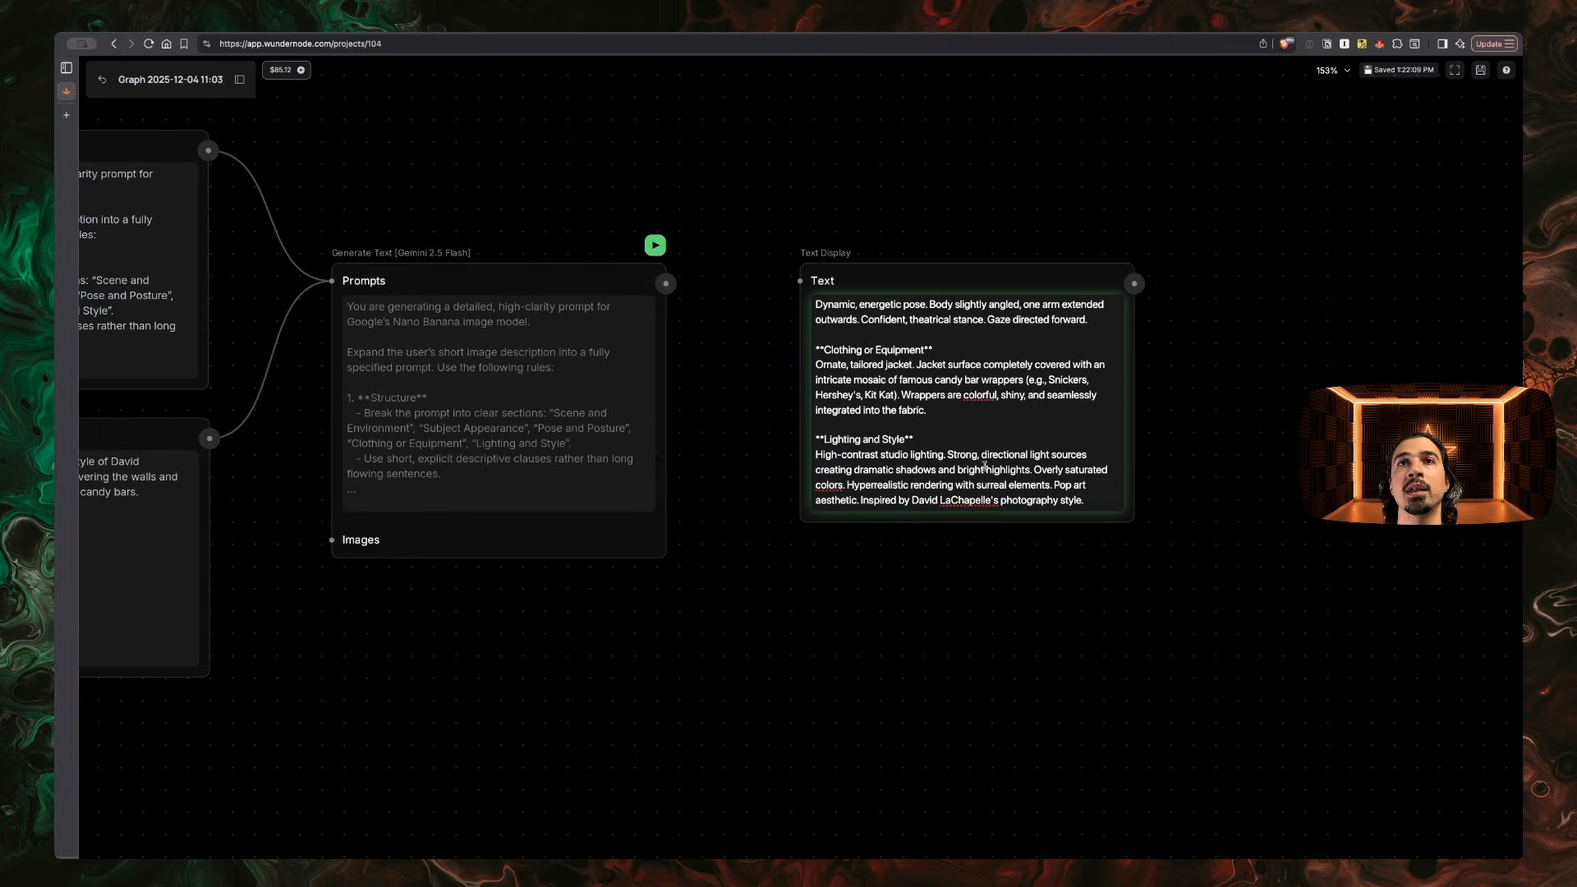
scroll(988, 469, up, 5)
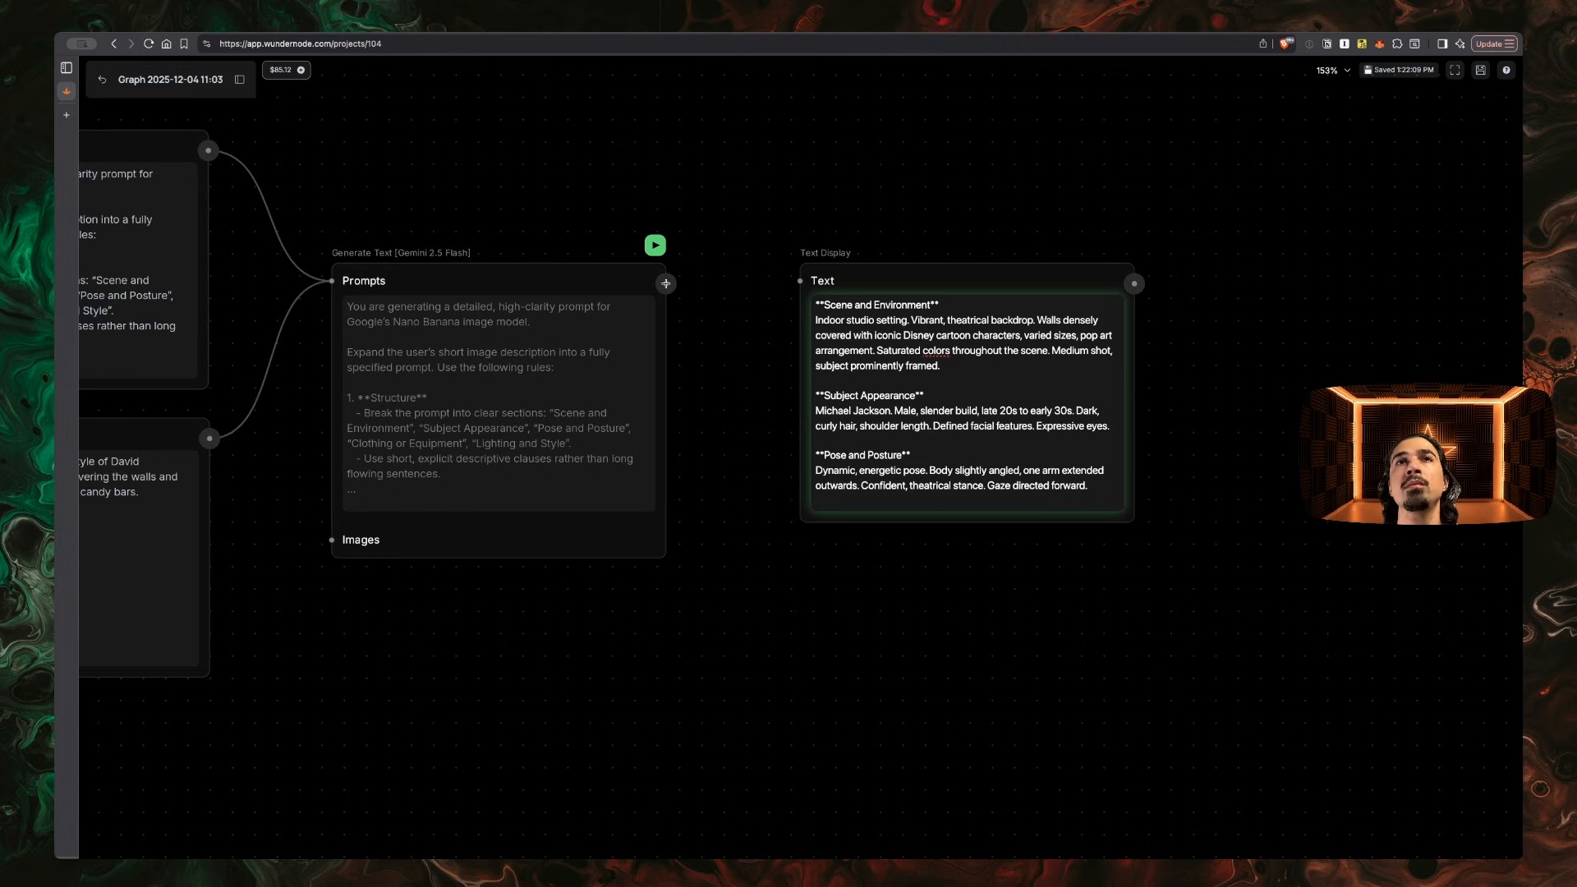
drag(667, 283, 668, 284)
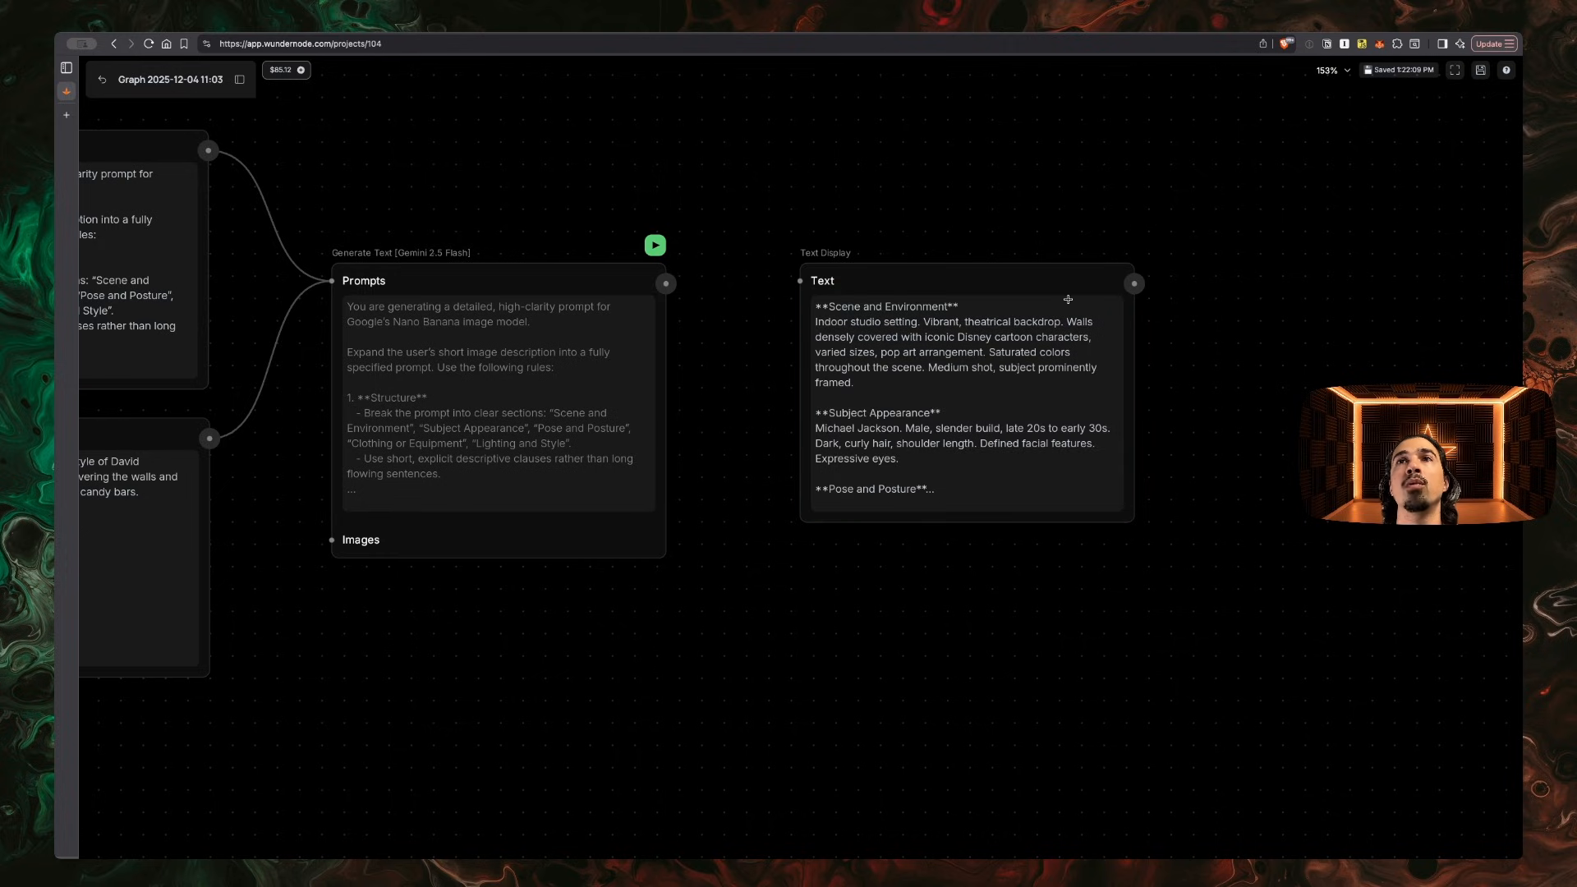
Add a Text to Image node with the Nano Banana model beside the generated prompt's Text Display node
scroll(1137, 350, down, 5)
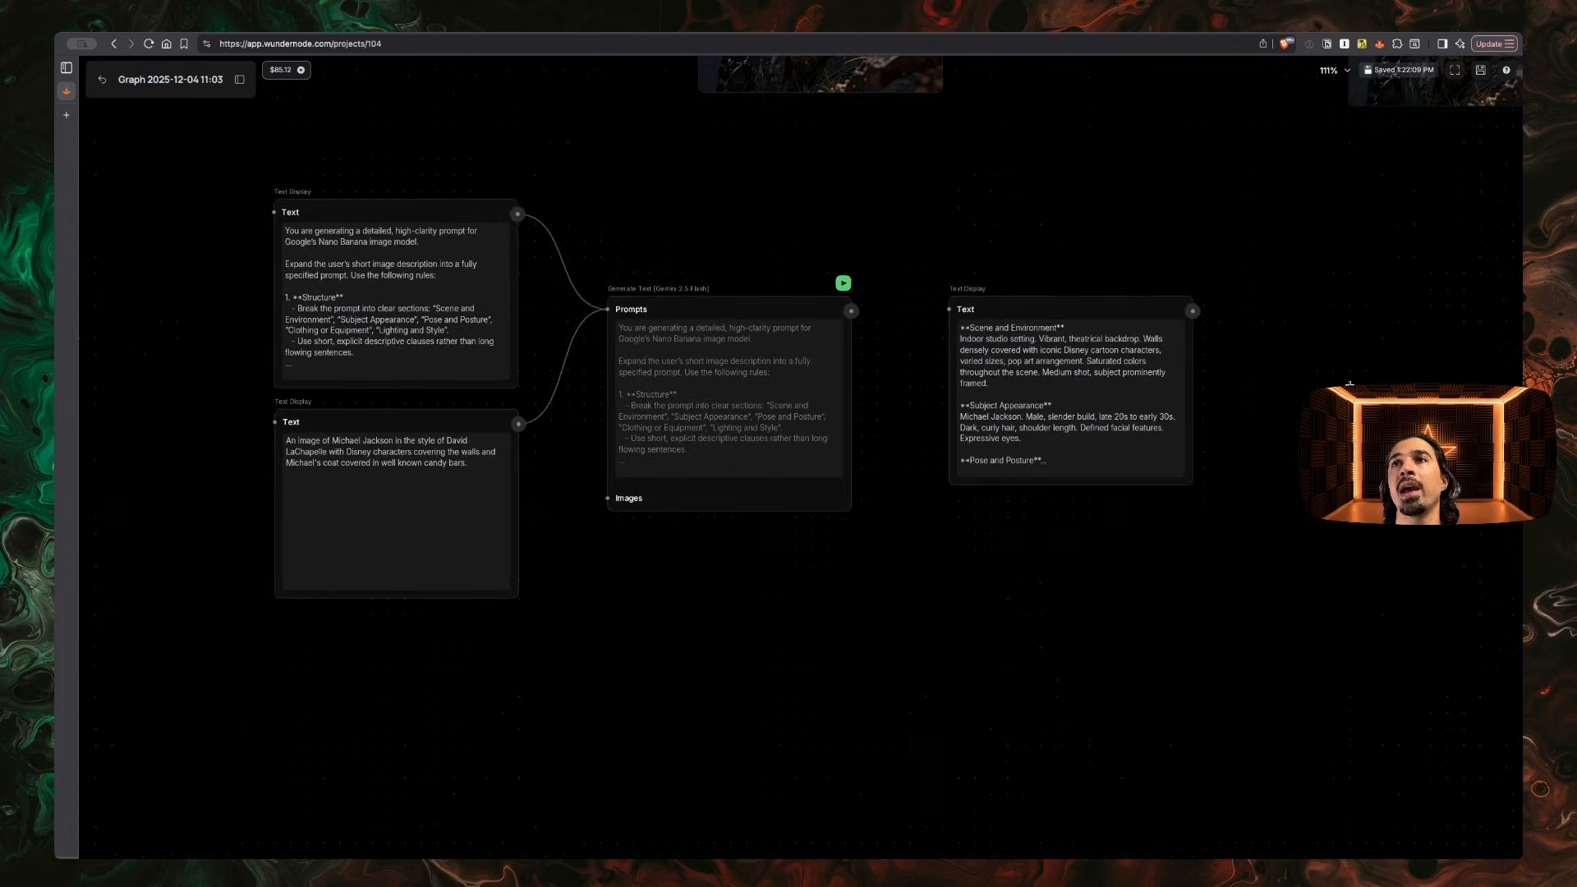
key(super+k)
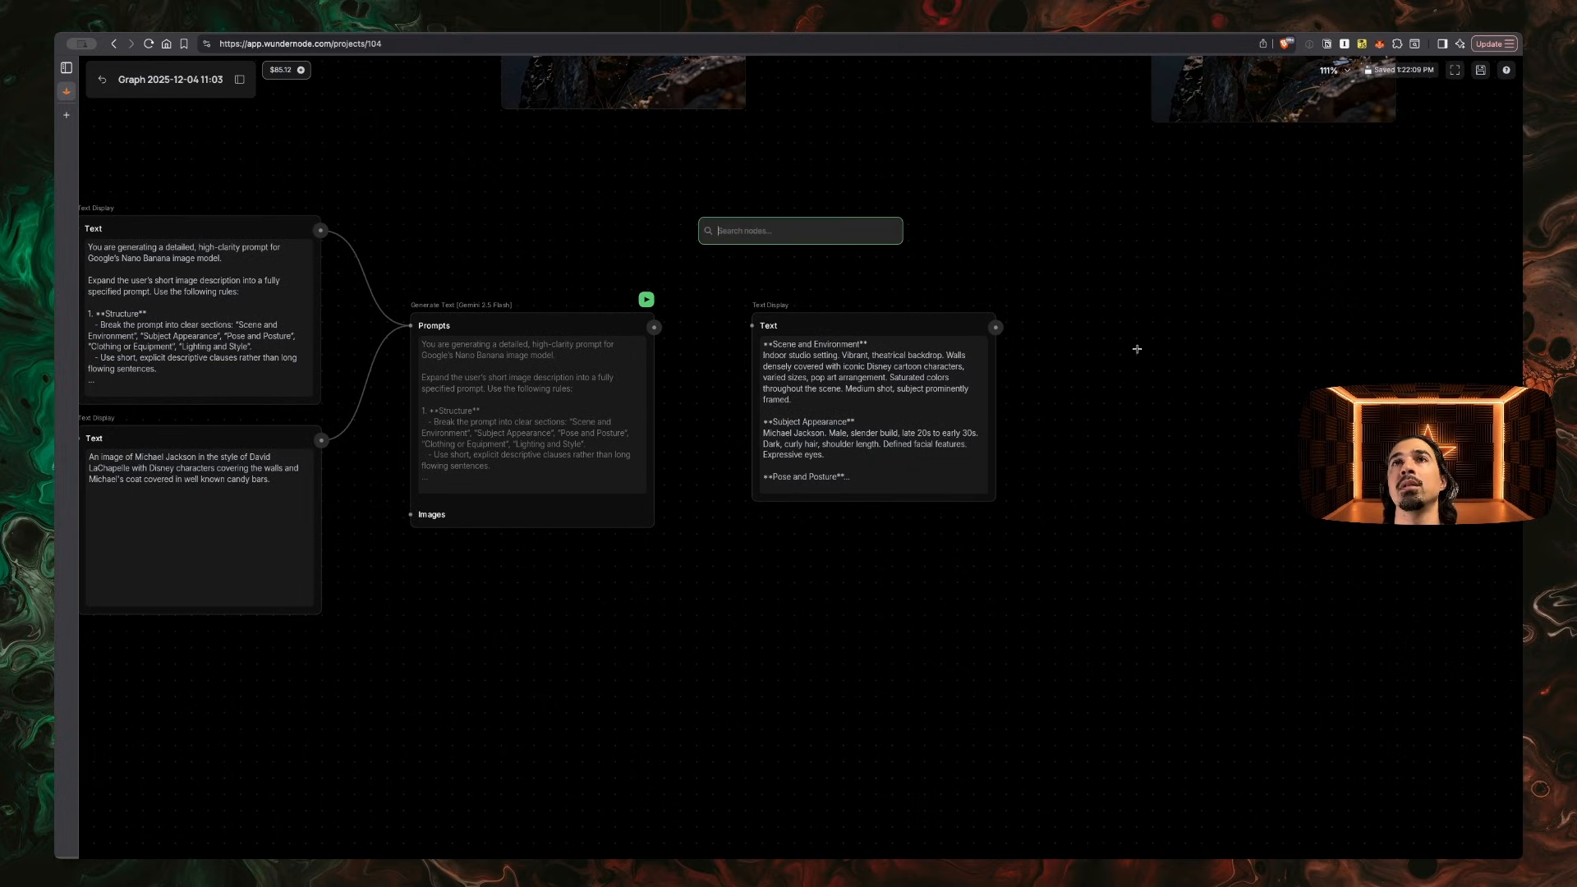
text(tex)
key(Down)
key(Down)
key(Return)
drag(1210, 364, 1152, 320)
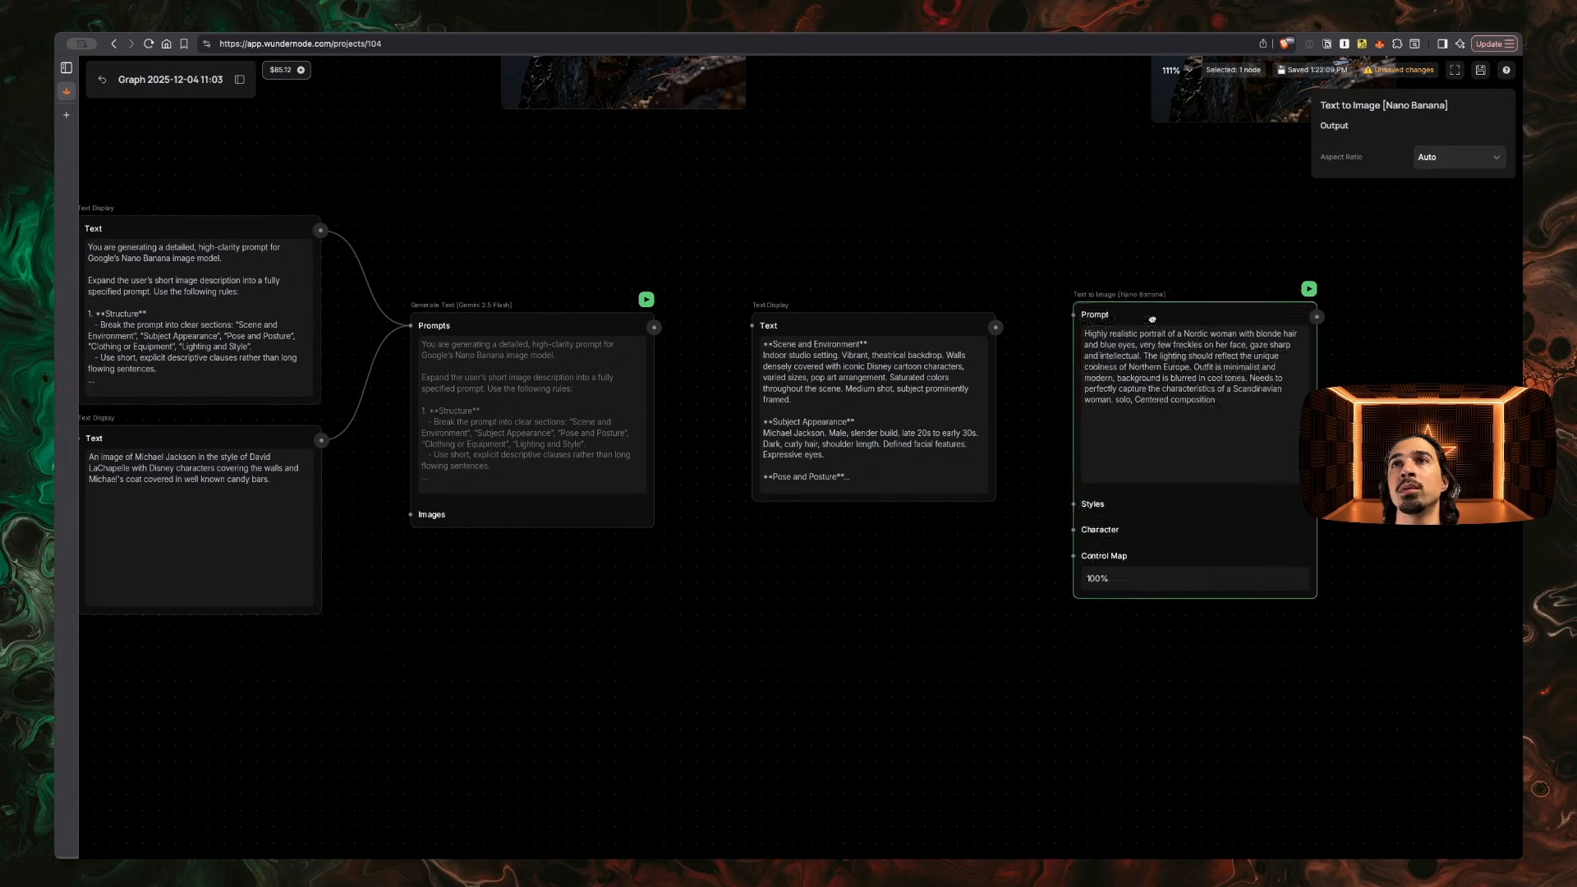
Connect the generated prompt to the Text to Image node's Prompt input and generate the image
drag(996, 327, 1073, 314)
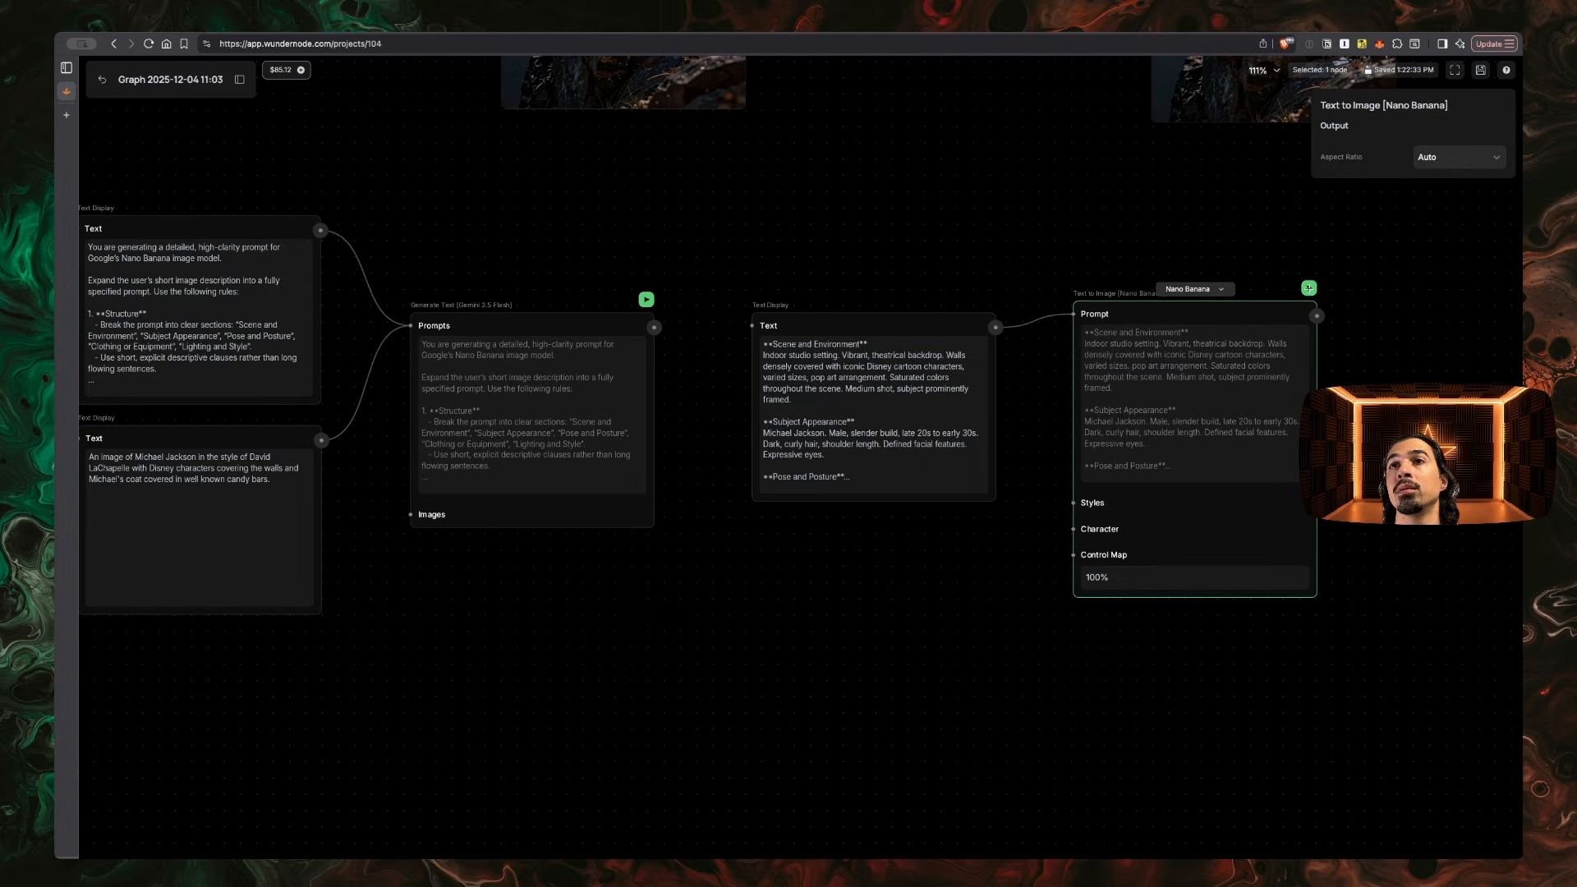
click(1309, 288)
scroll(905, 741, right, 5)
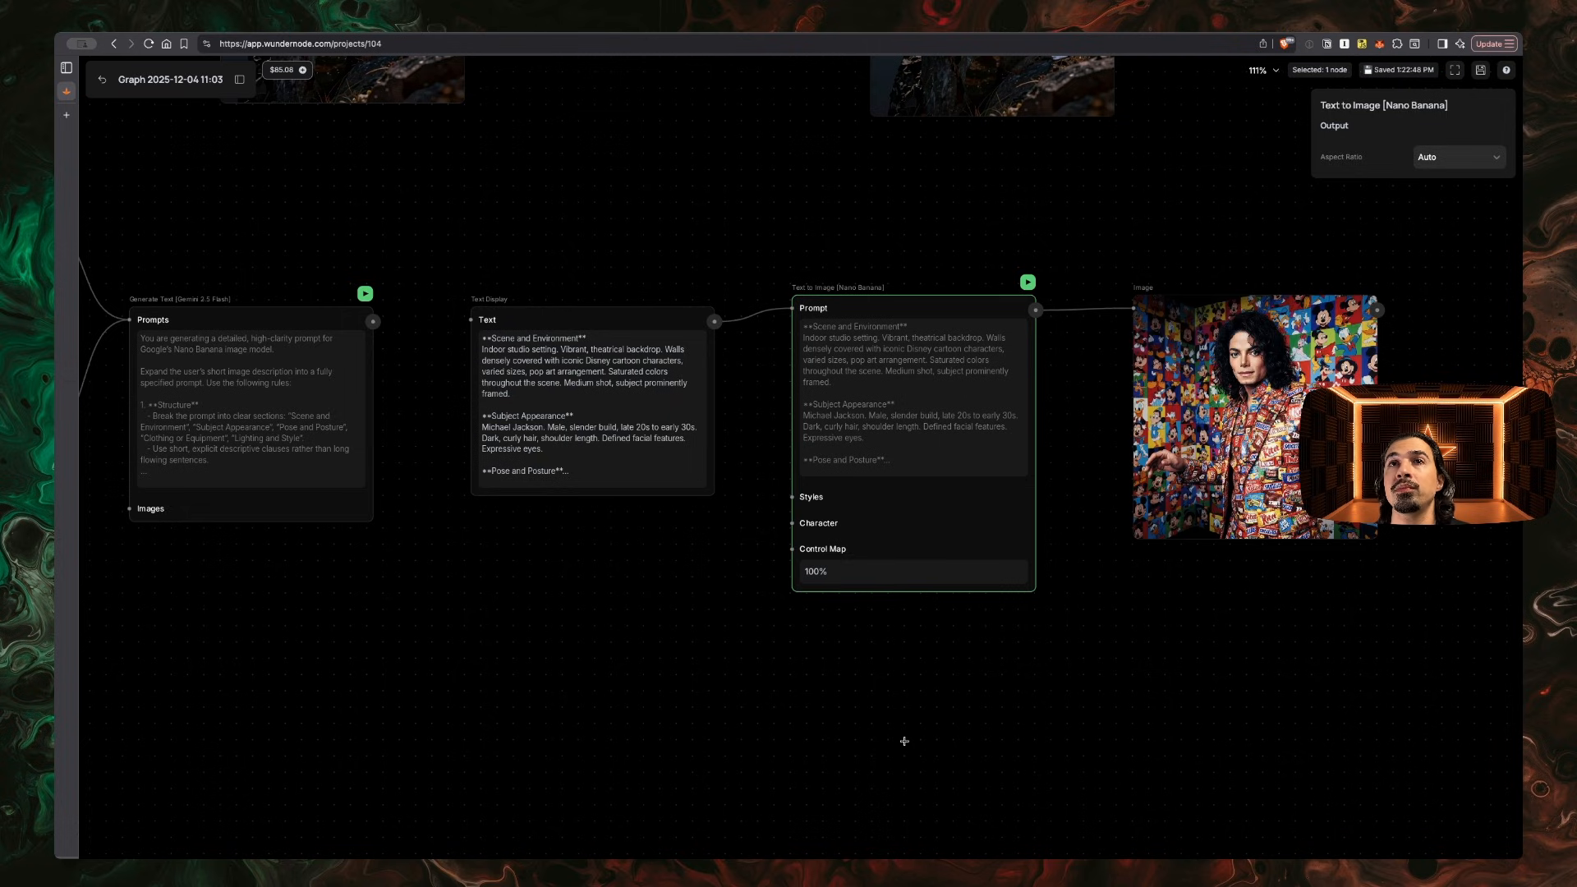
View the generated Michael Jackson image at full size, close it and review the second node chain back to its source texts
click(1374, 538)
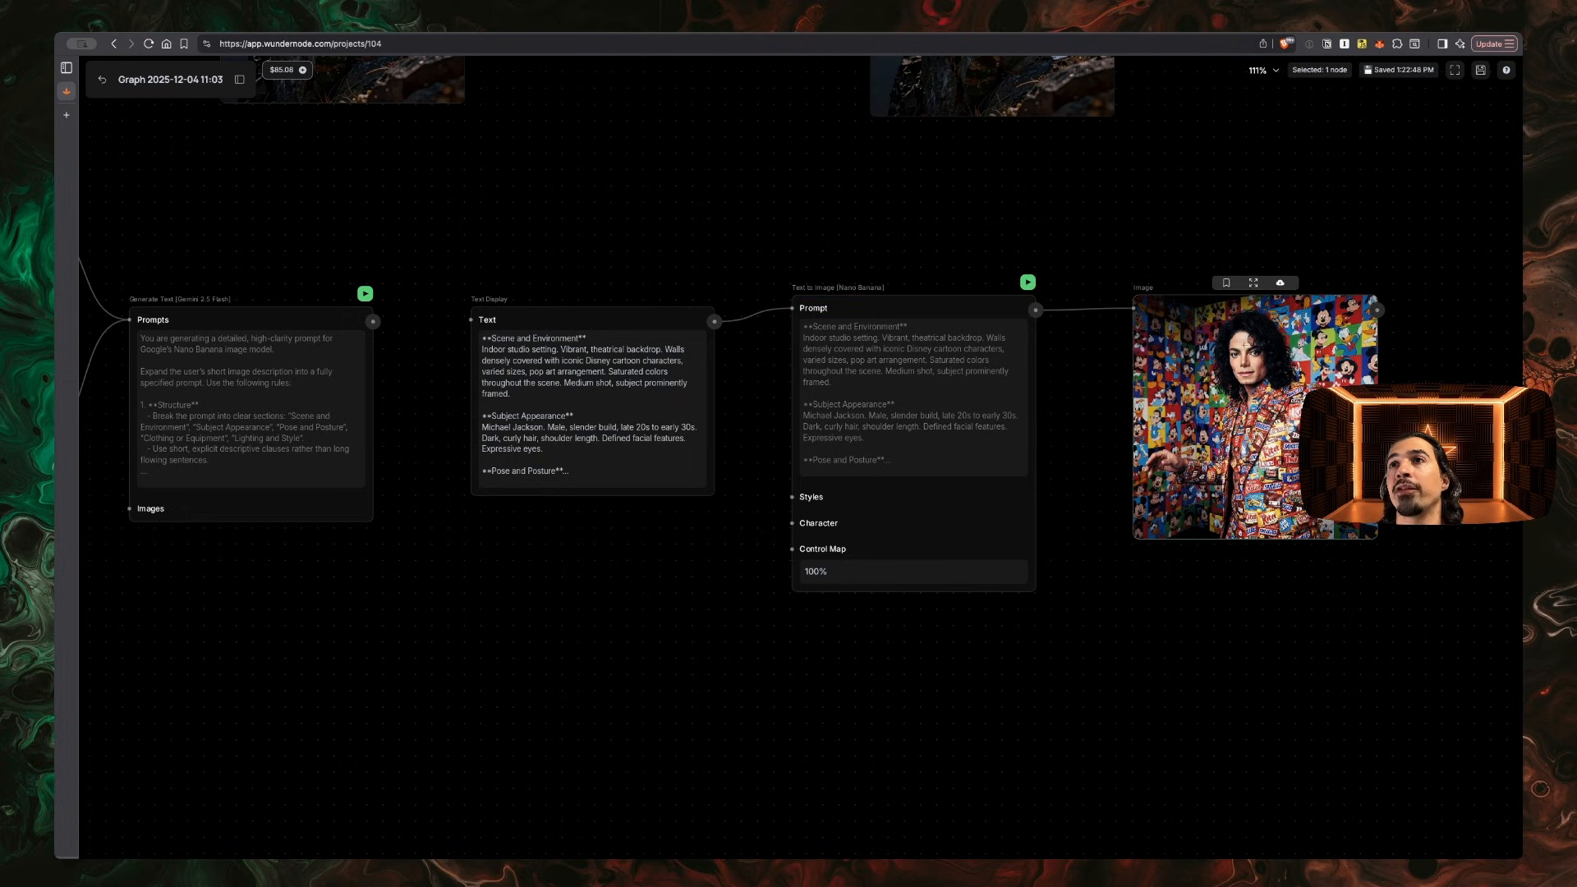
click(1252, 282)
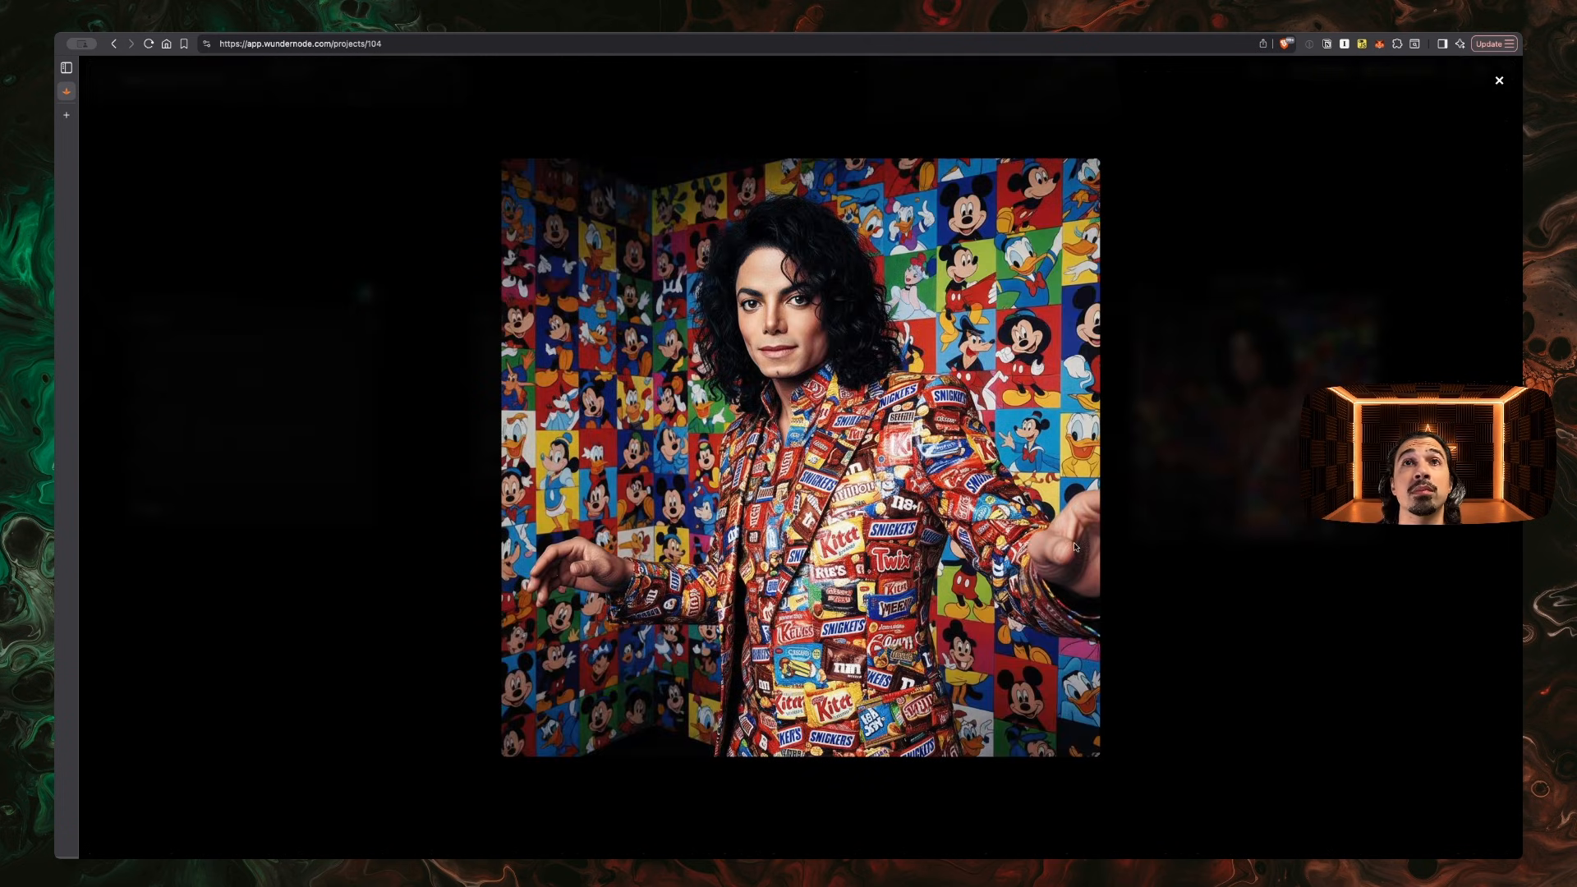
click(1499, 81)
mouse_move(1189, 440)
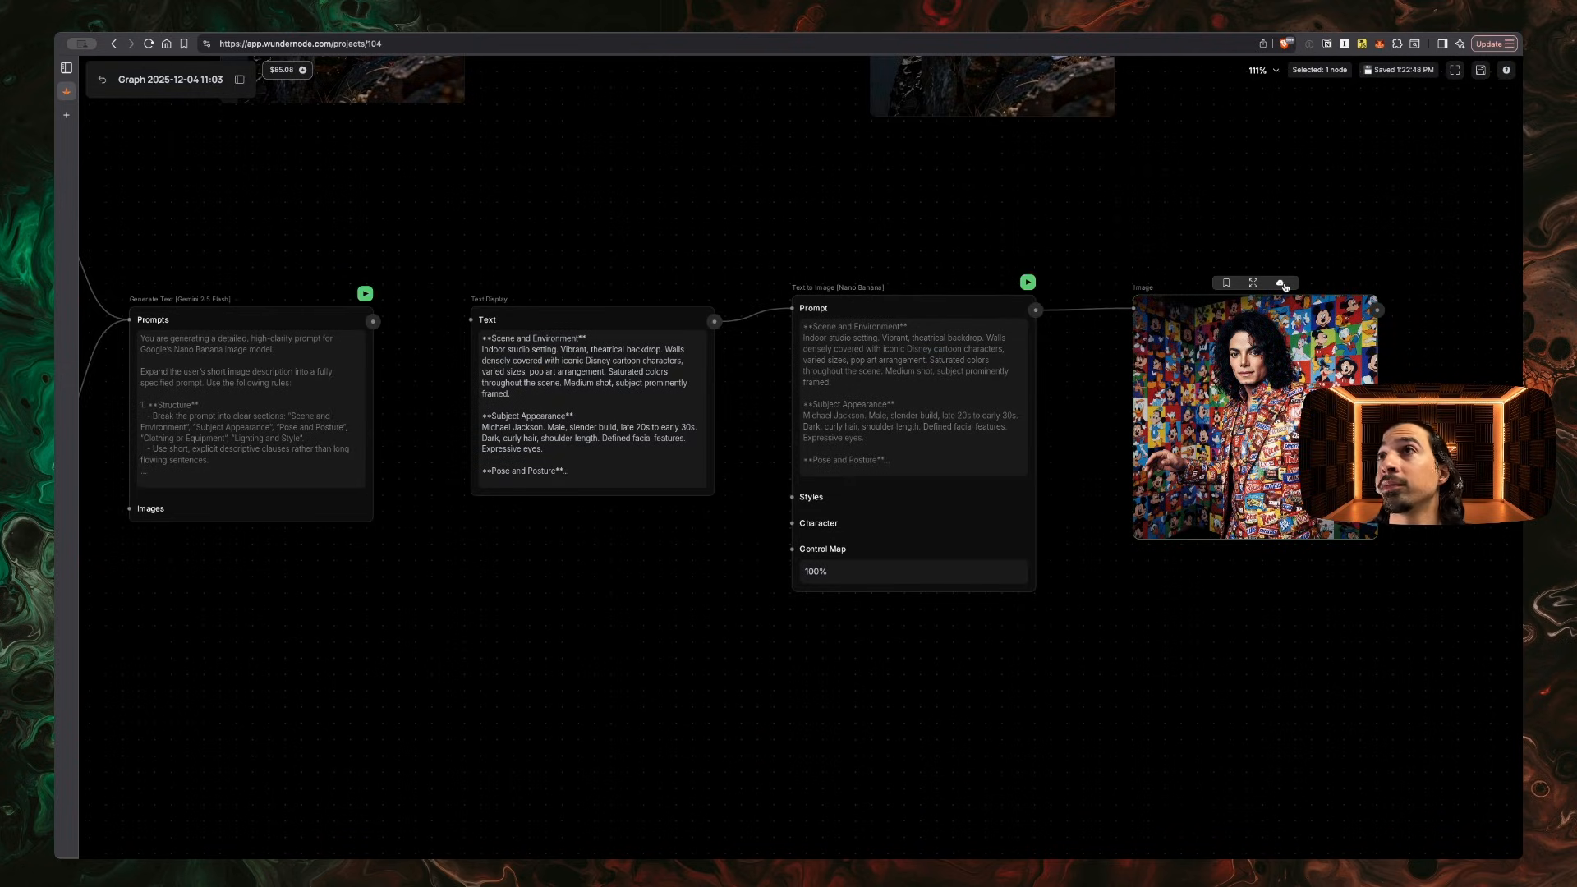
click(444, 622)
scroll(447, 623, down, 3)
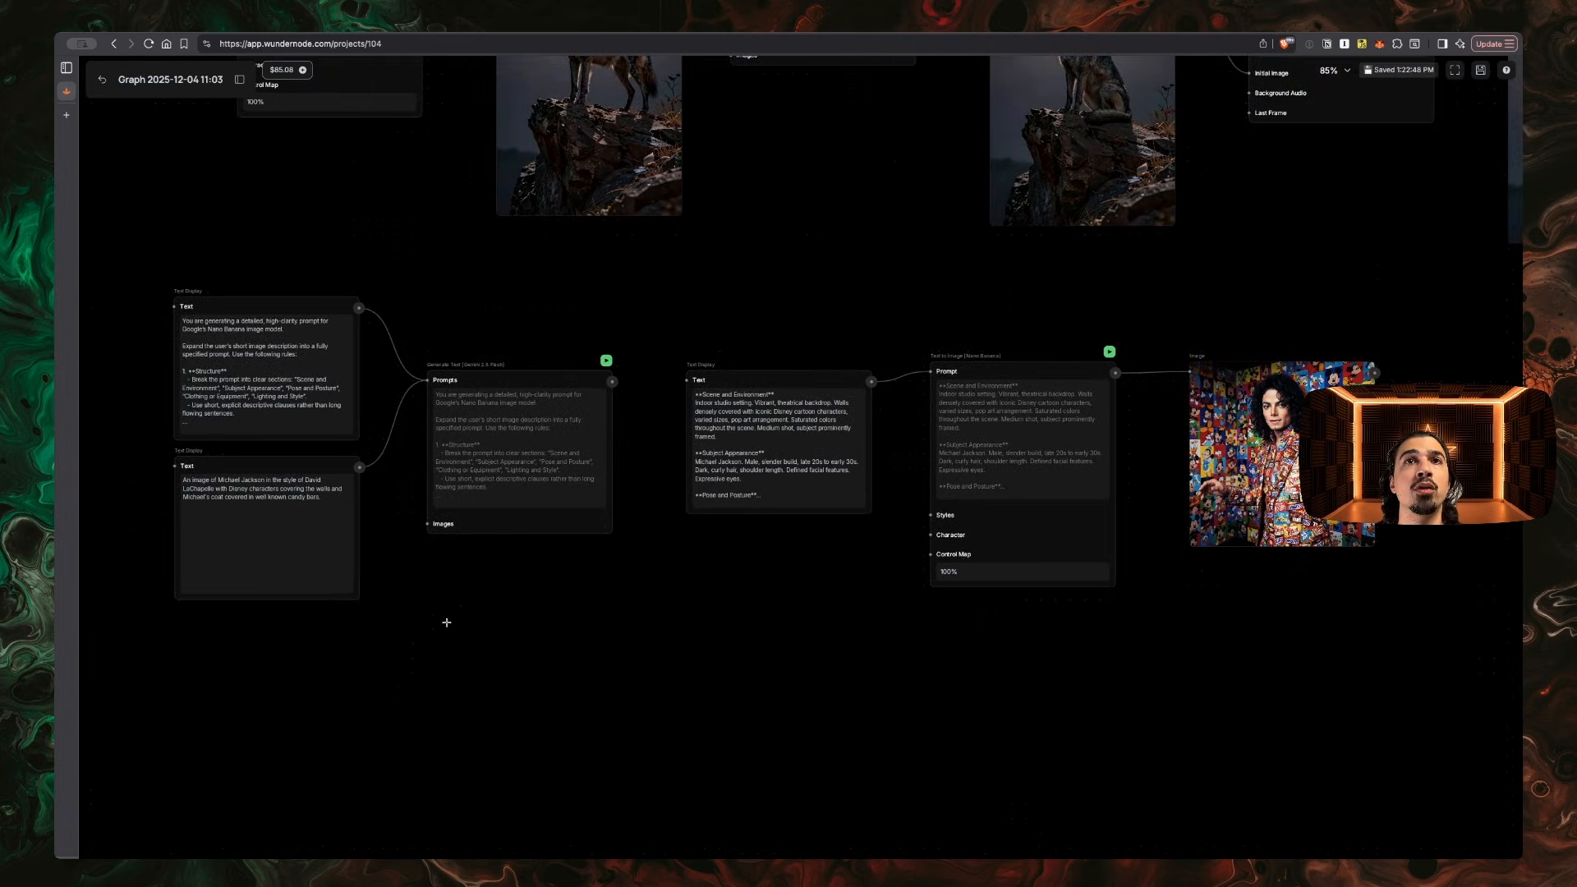
scroll(447, 623, left, 5)
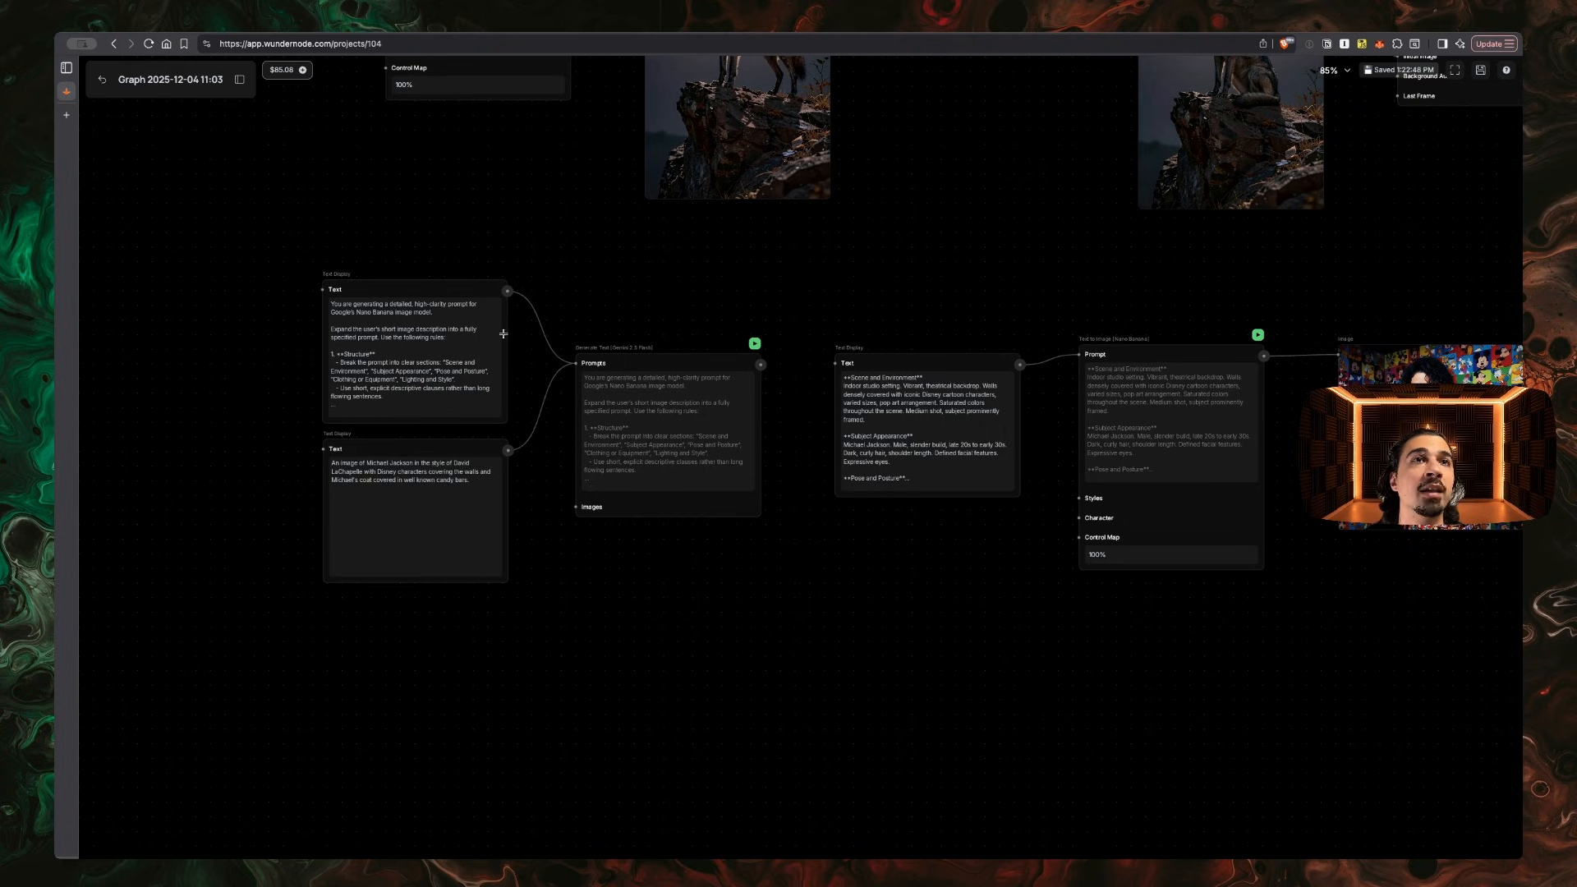
Duplicate the Text Display node holding the Michael Jackson description and place the copy directly below the original
scroll(675, 572, down, 5)
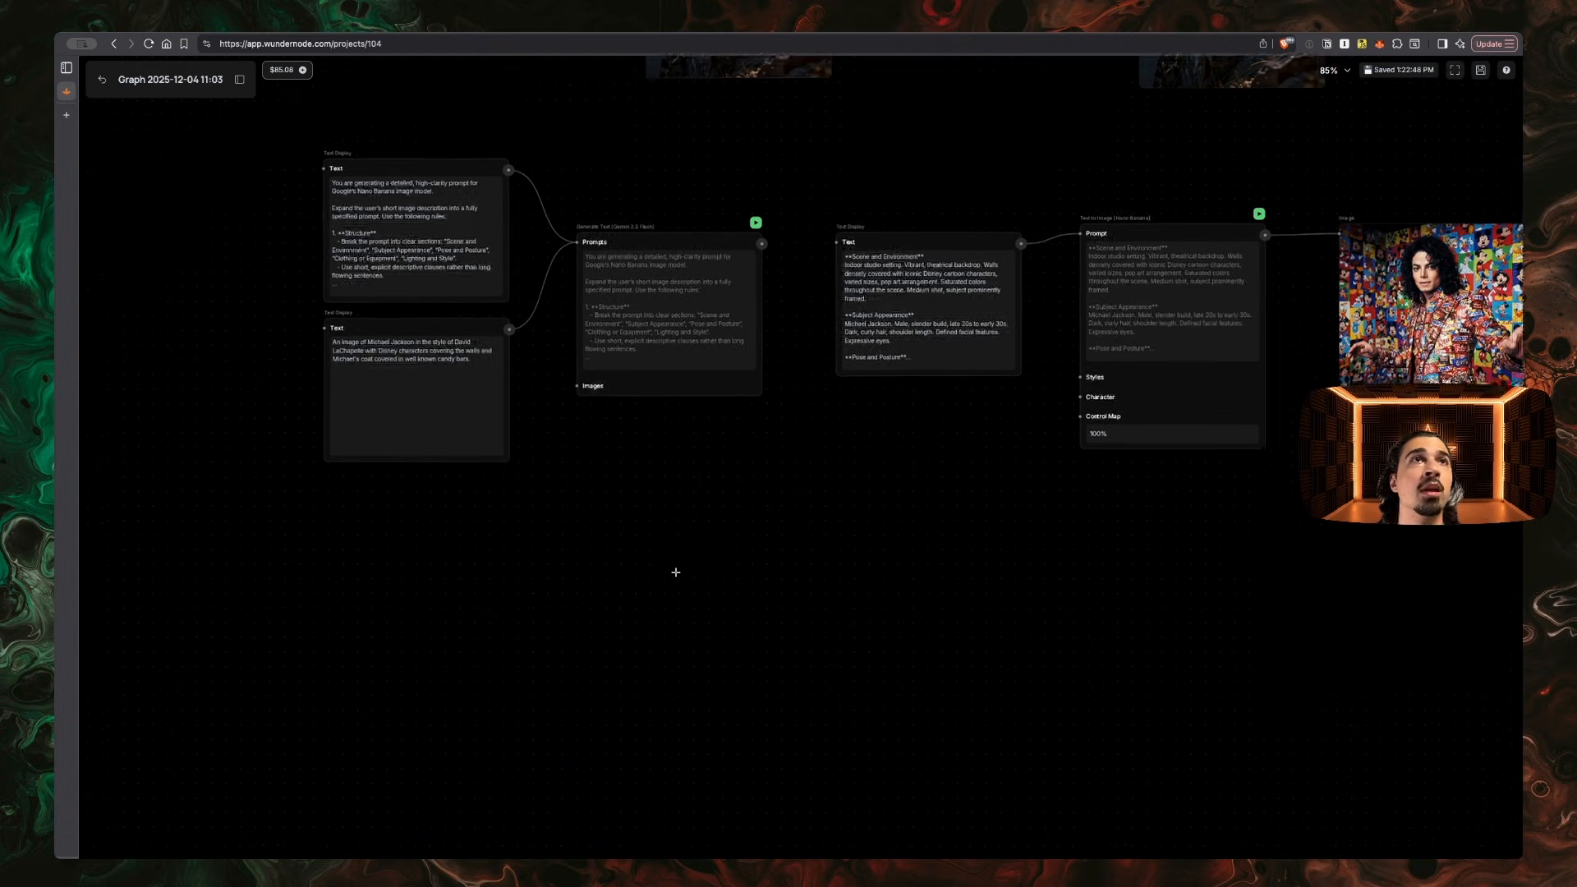
scroll(676, 573, left, 2)
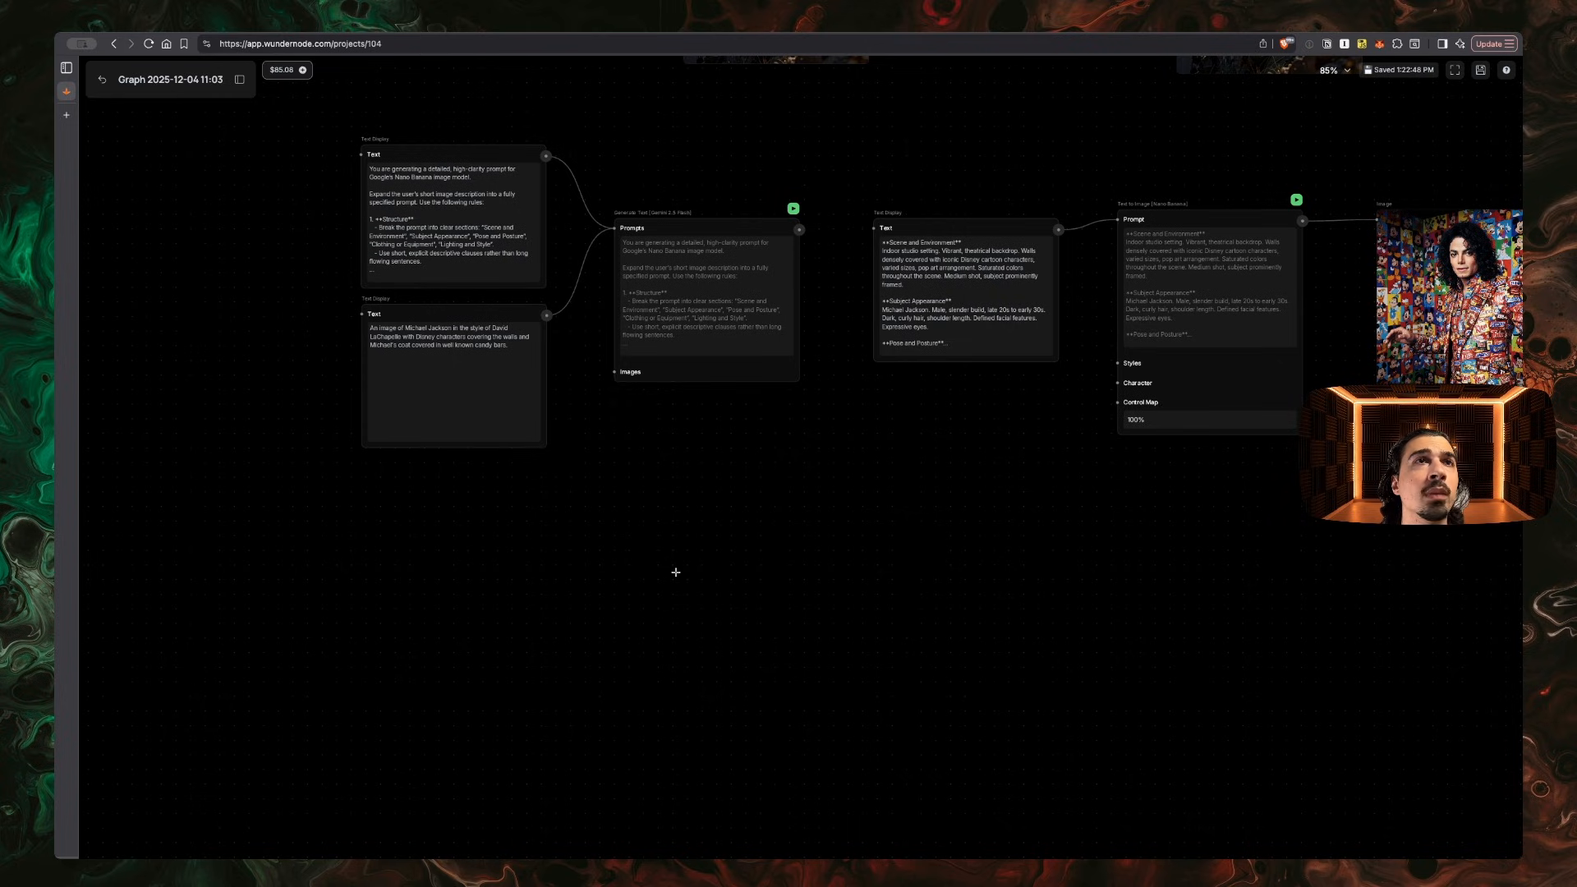
click(451, 313)
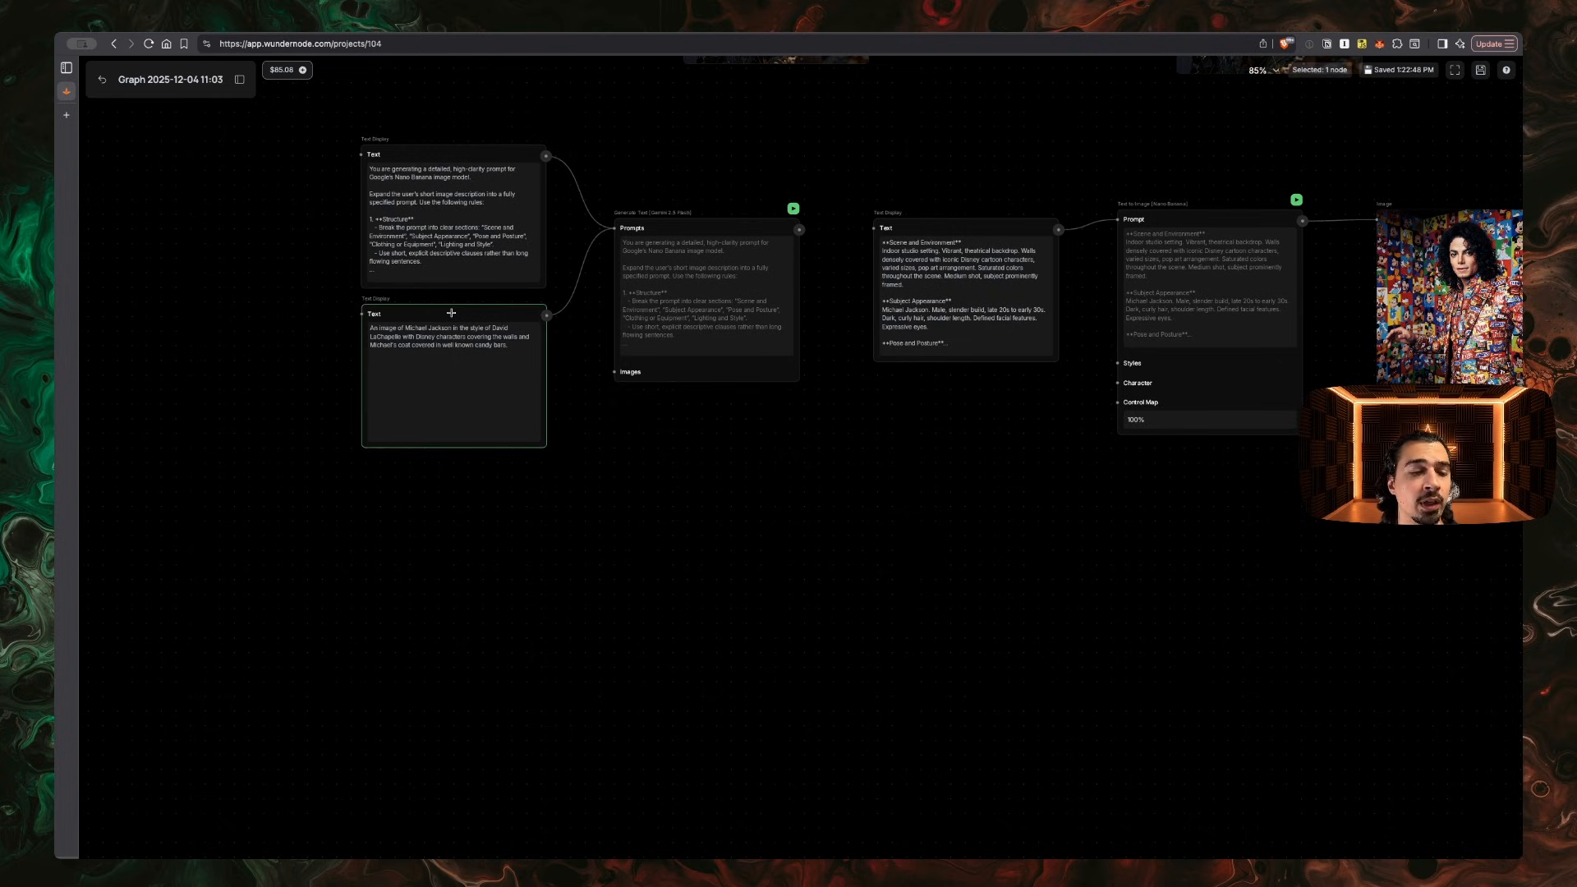
key(ctrl+d)
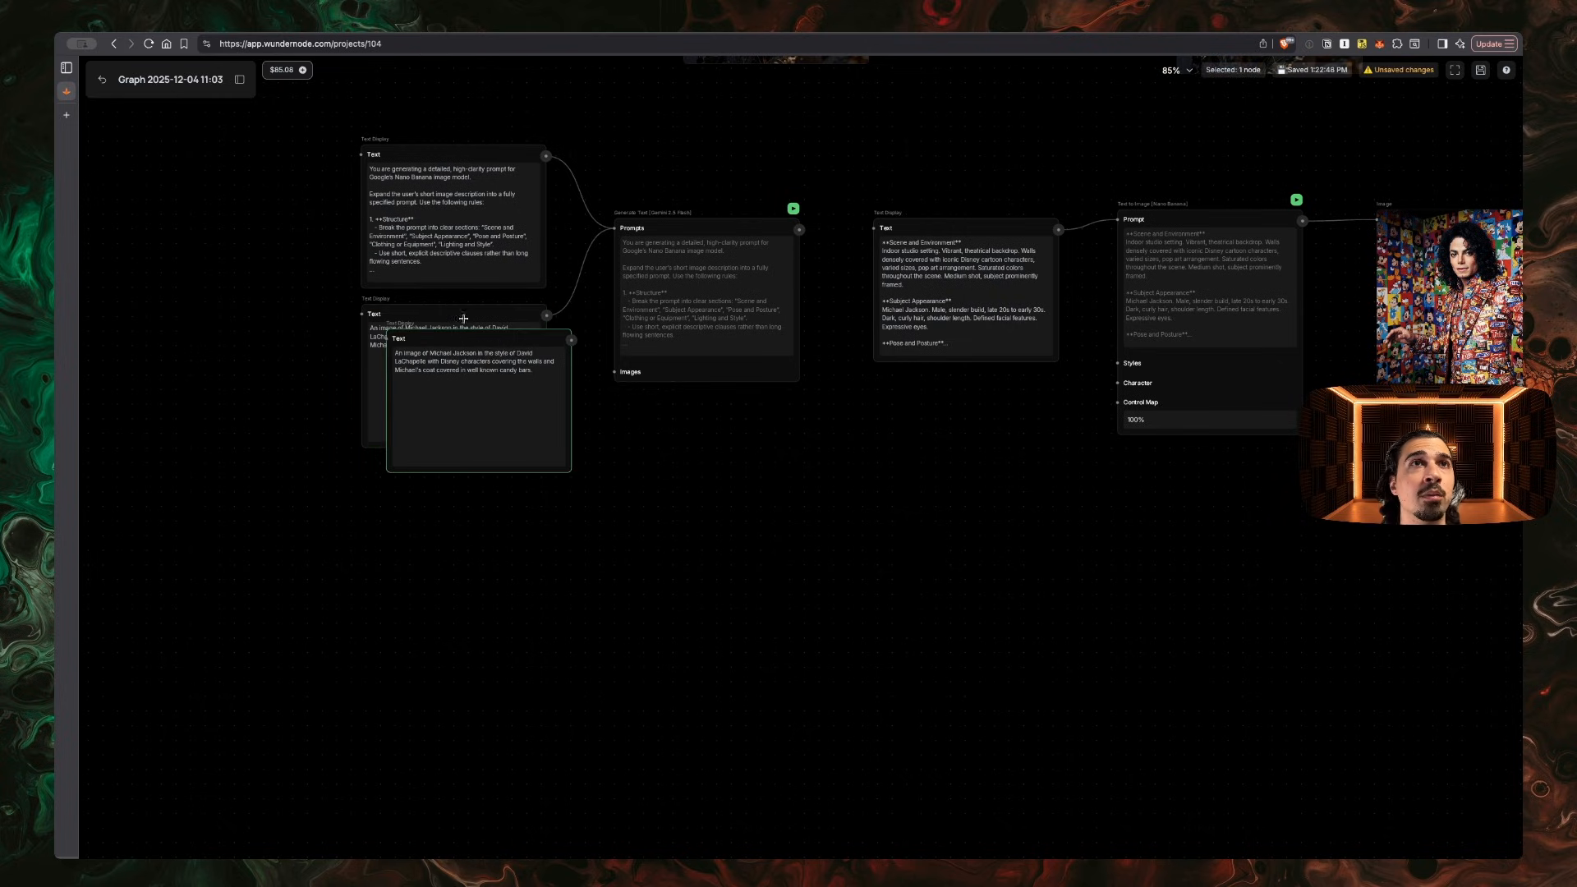
drag(482, 338, 451, 491)
Replace the copied Text Display node's text with "An image of a dog running in a rain forest"
click(443, 534)
key(ctrl+a)
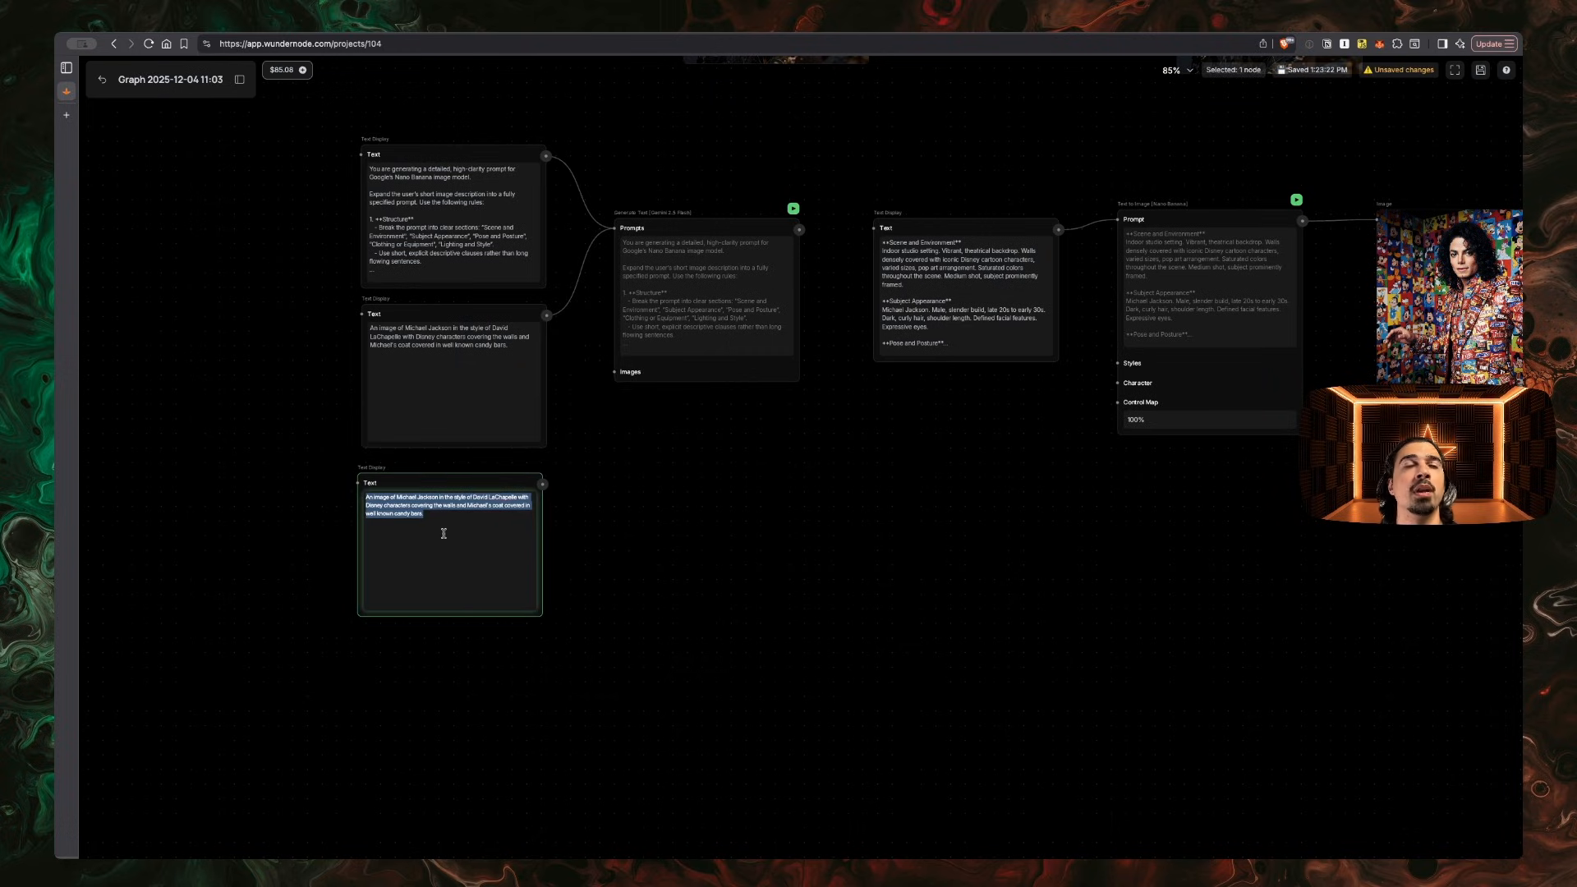
text(A)
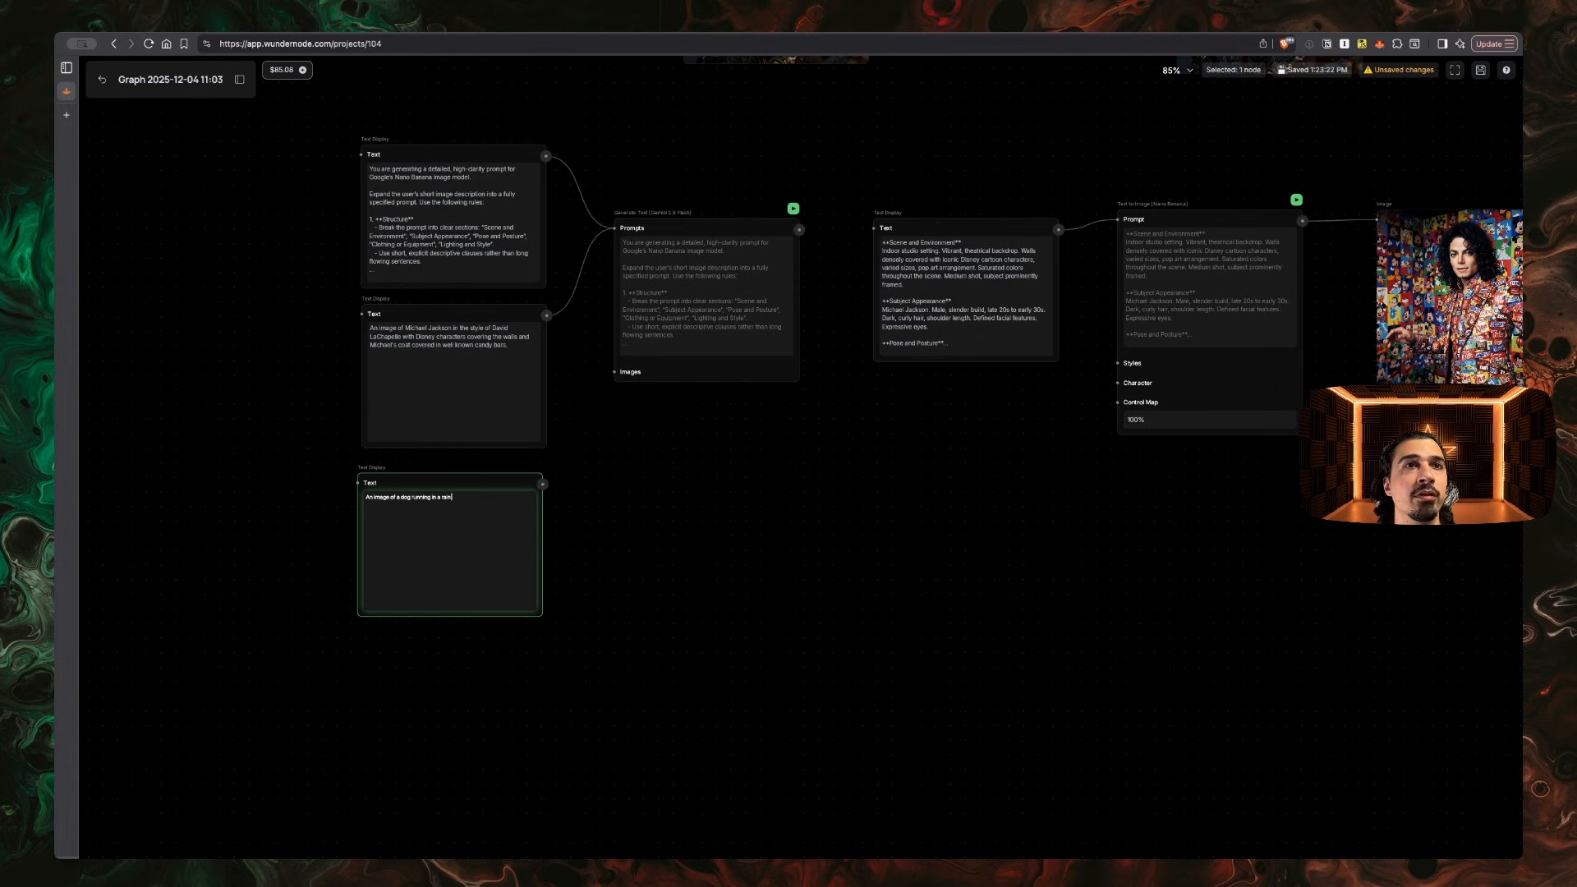
click(575, 537)
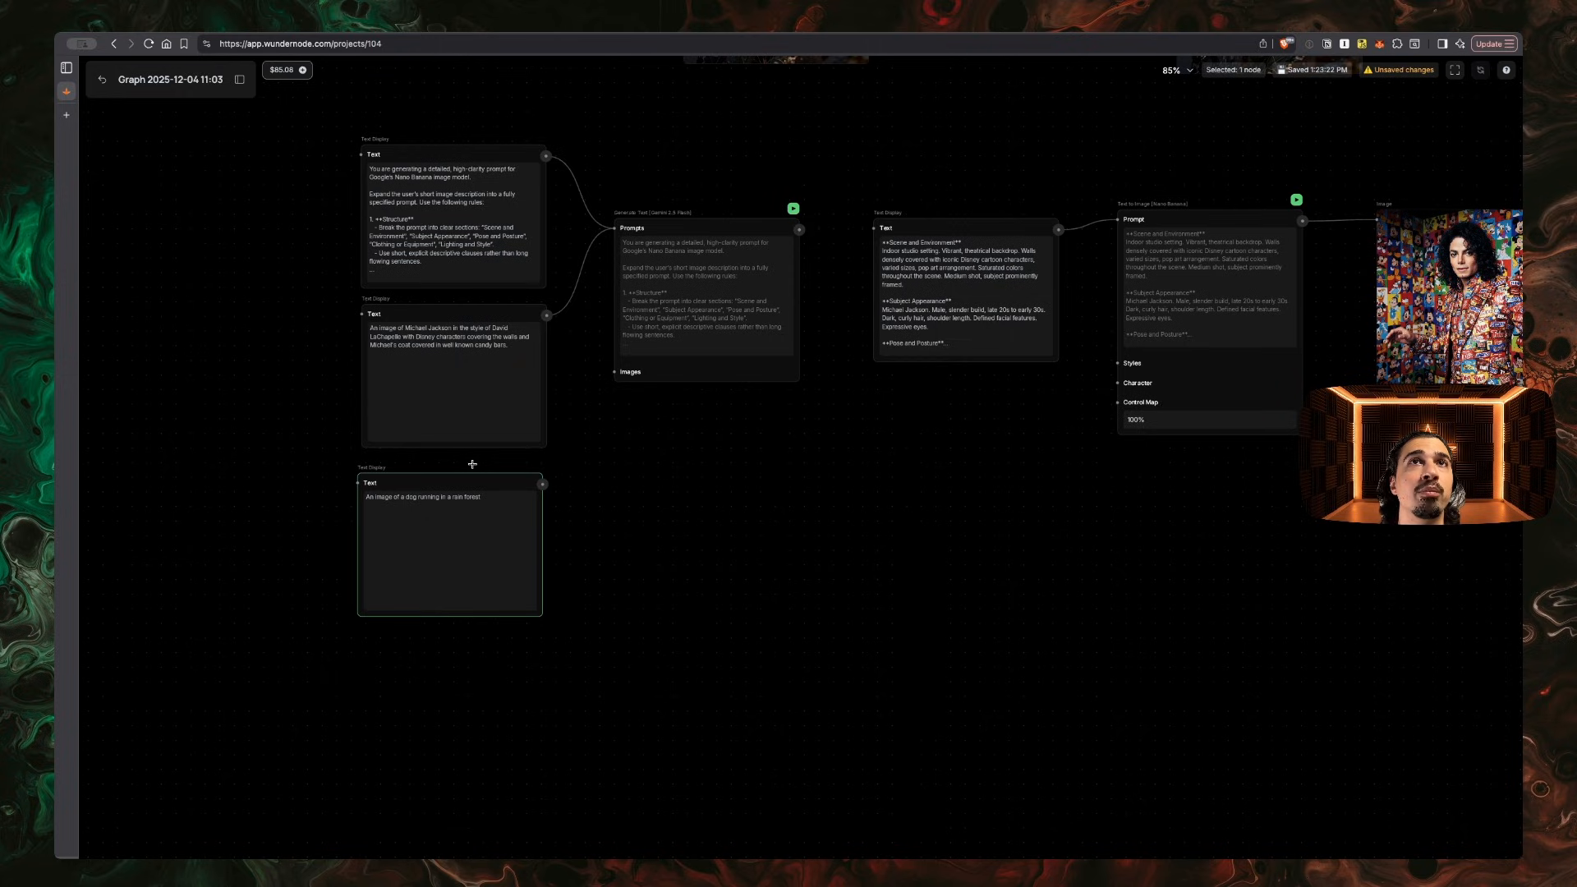
Duplicate the Generate Text node below the original and connect the prompt-expansion rules and the dog description to the copy's Prompts input
click(687, 227)
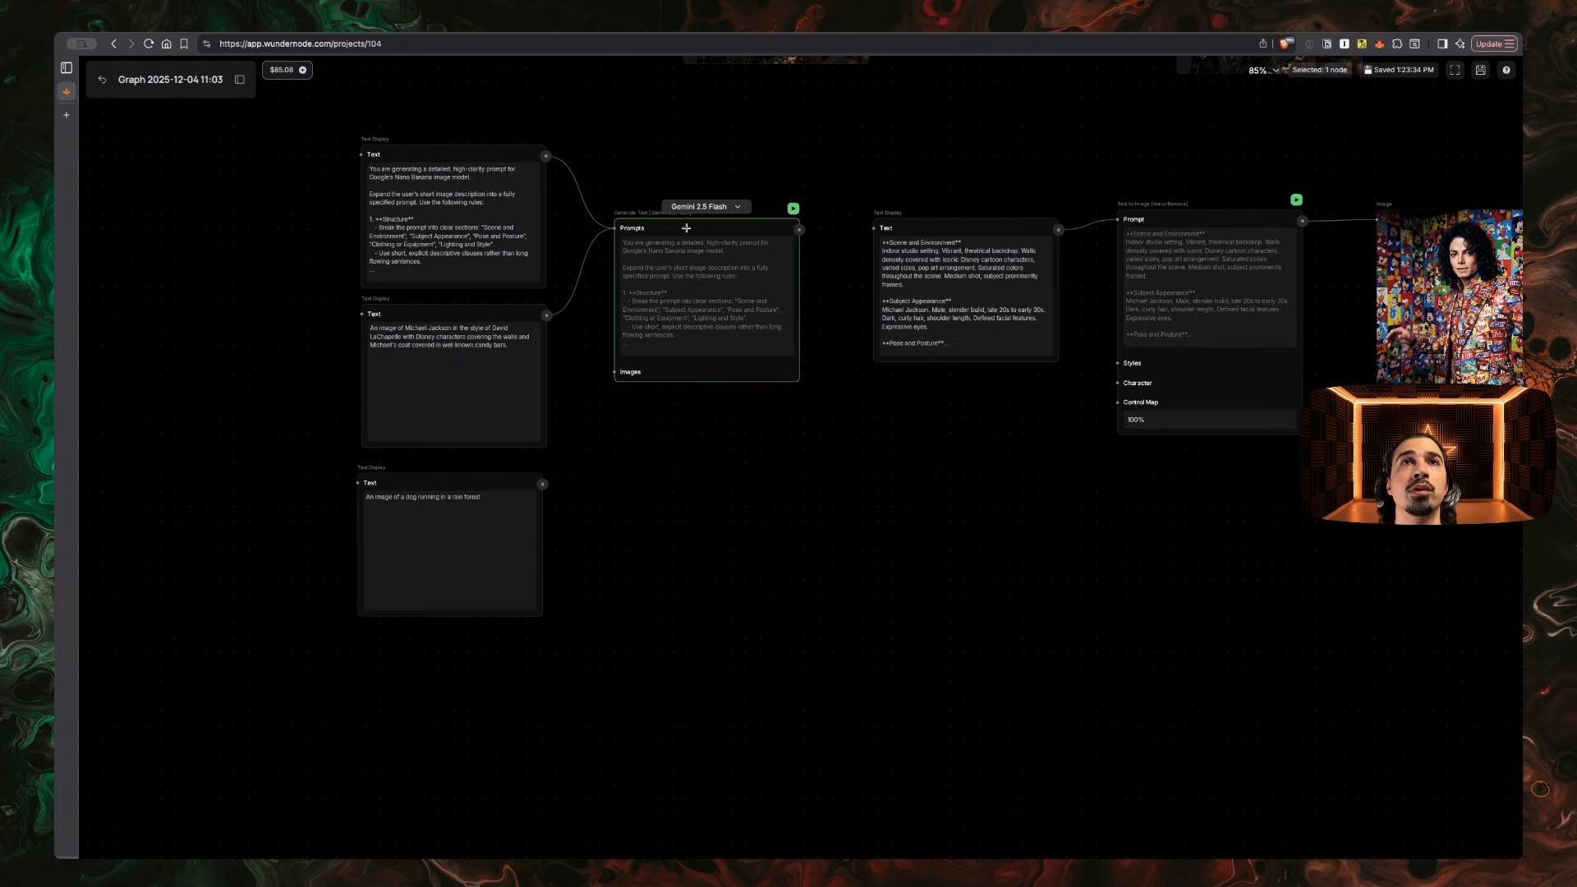
key(super+d)
drag(757, 256, 729, 454)
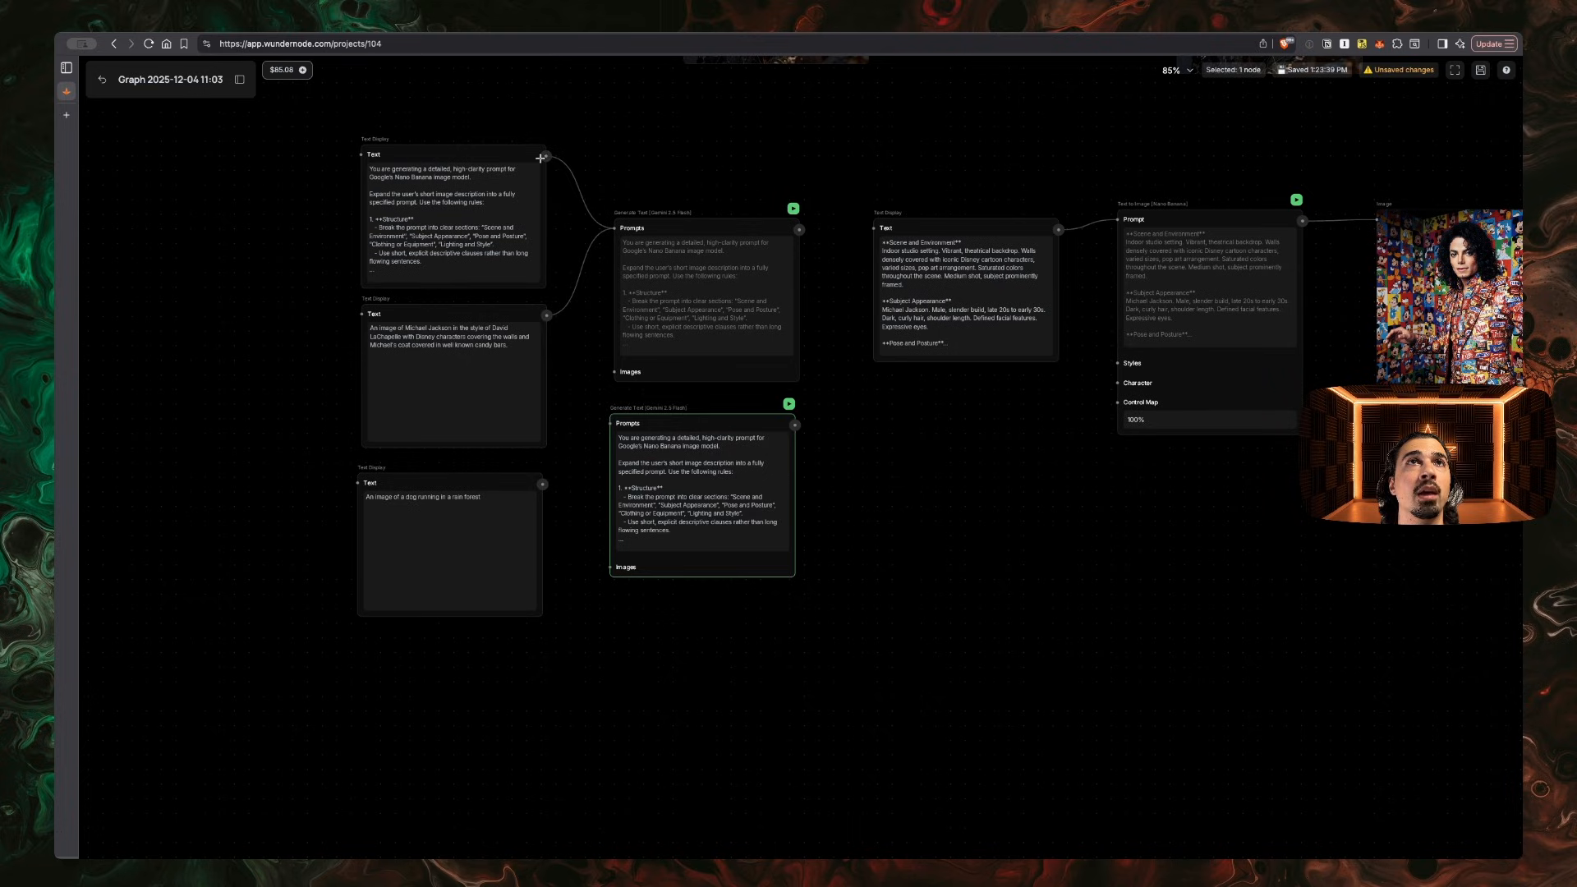
drag(546, 157, 610, 422)
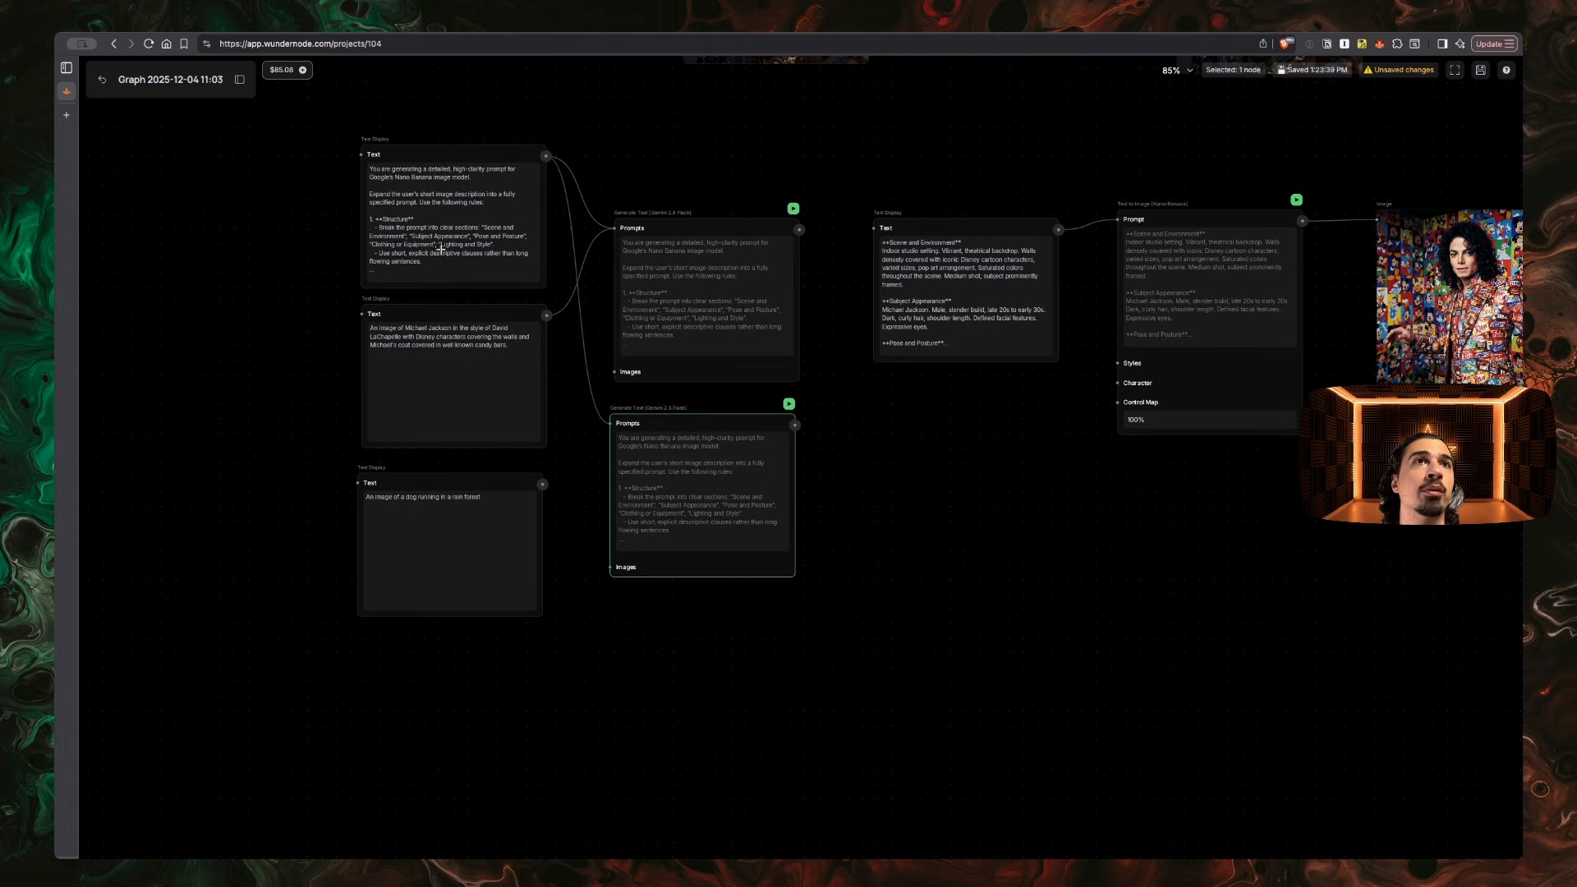
drag(542, 484, 609, 423)
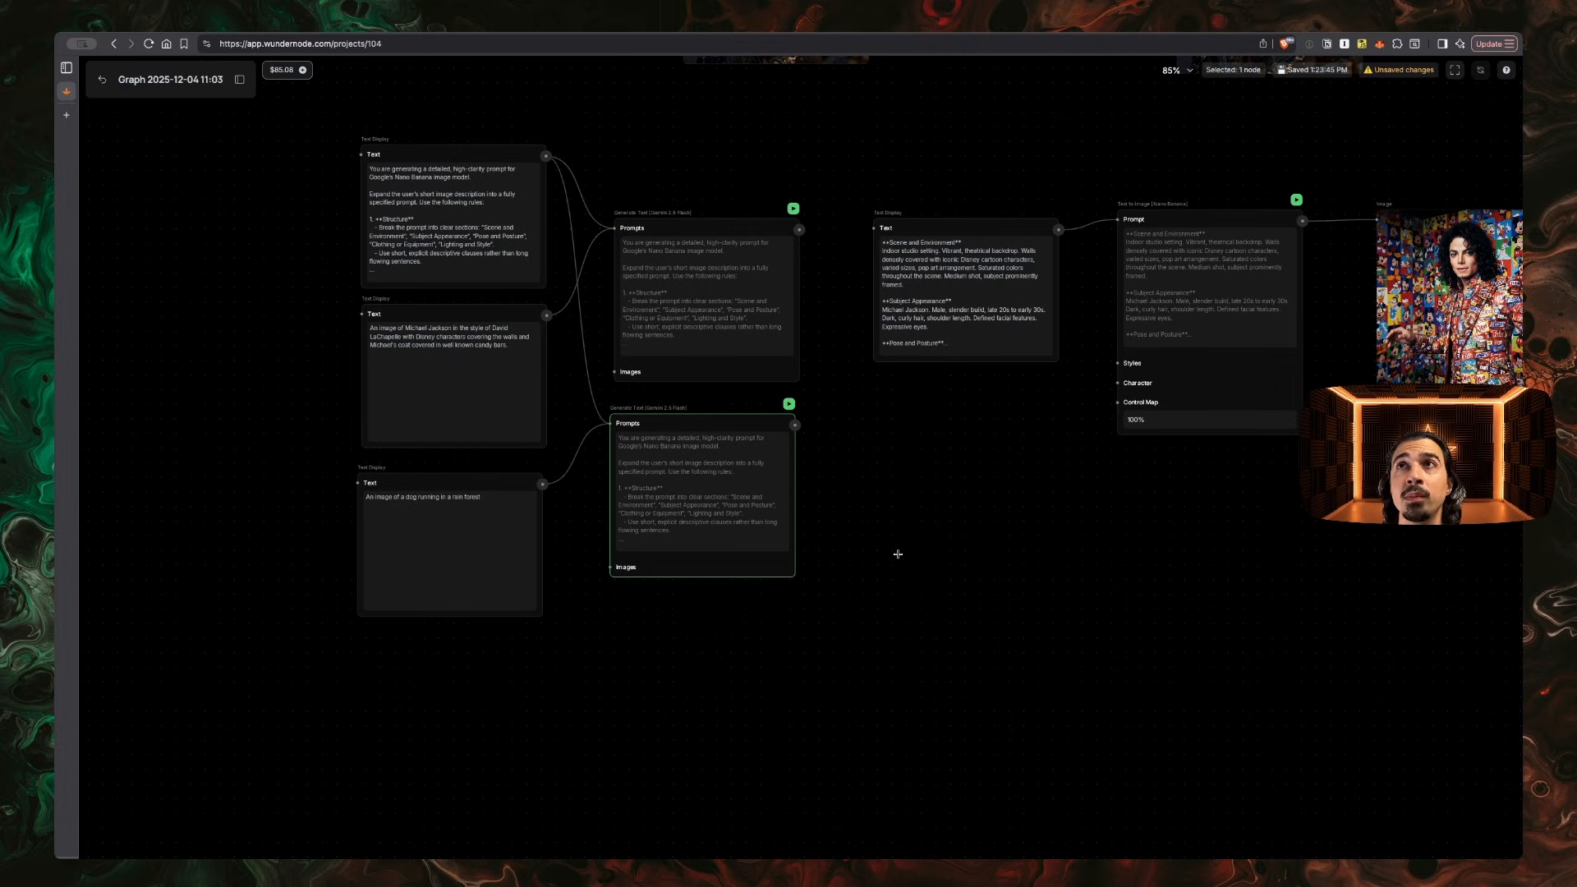
Duplicate the Nano Banana Text to Image node, connect the new Generate Text output to its Prompt input and generate the dog image
click(1208, 222)
key(super+d)
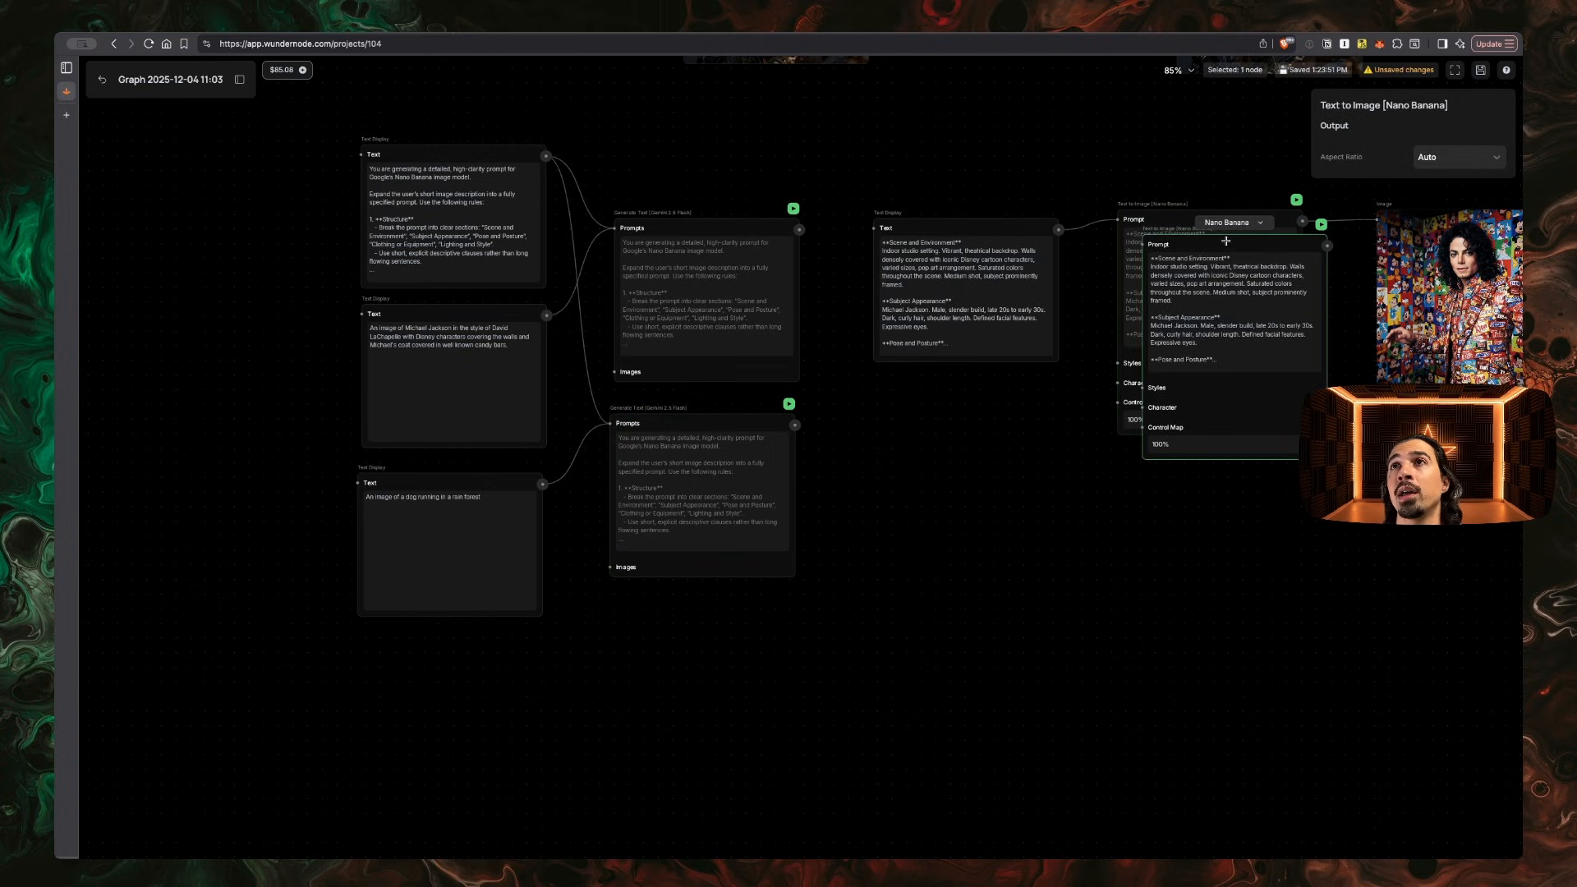
drag(1231, 248, 941, 417)
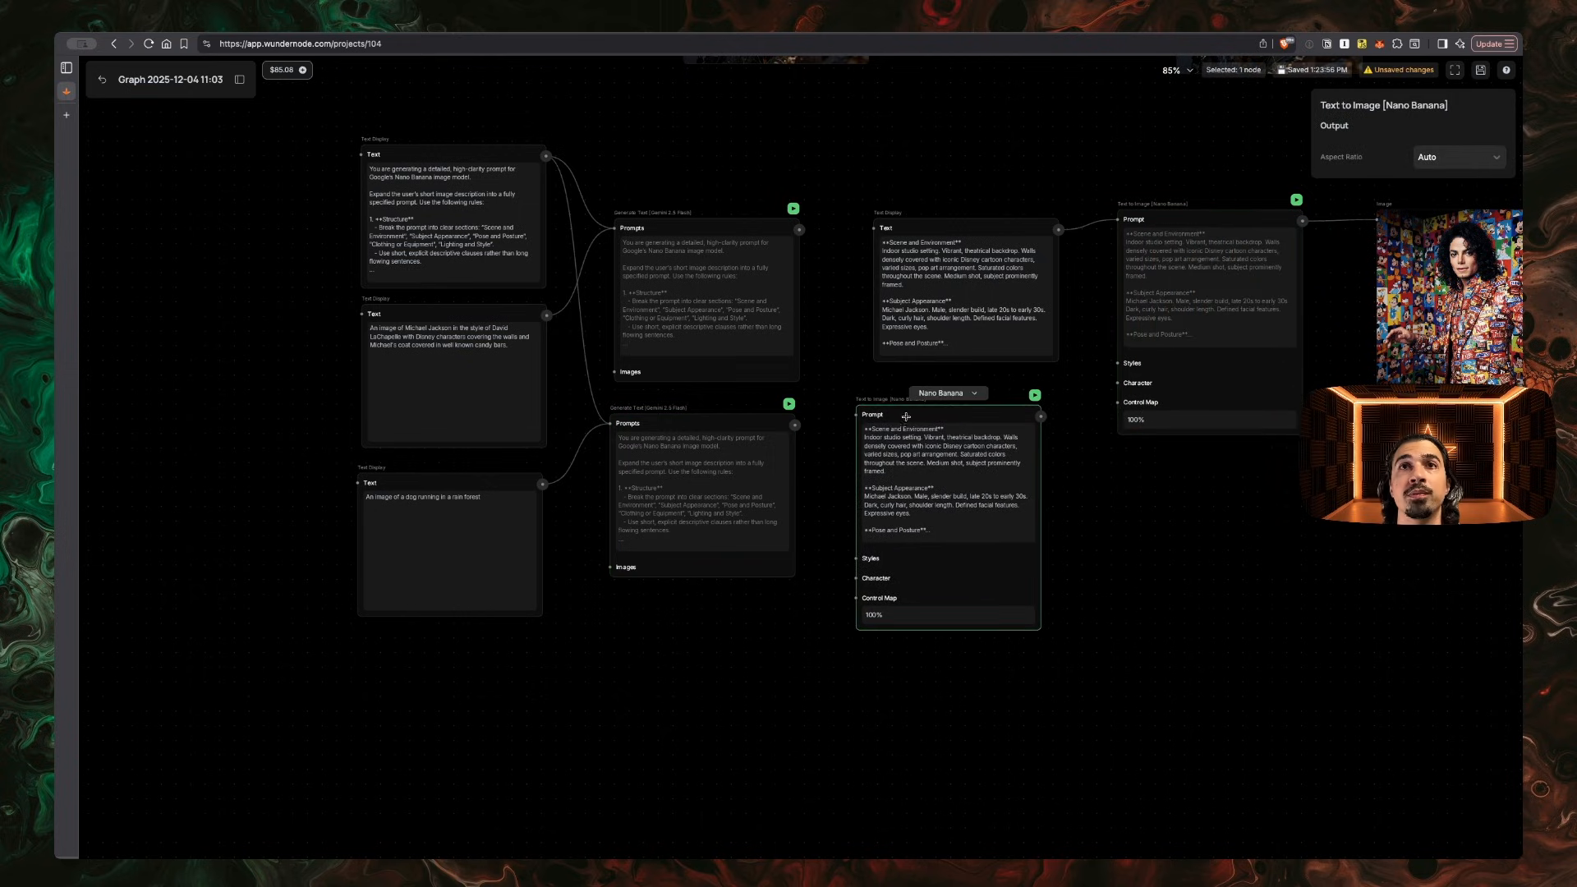
drag(793, 425, 855, 415)
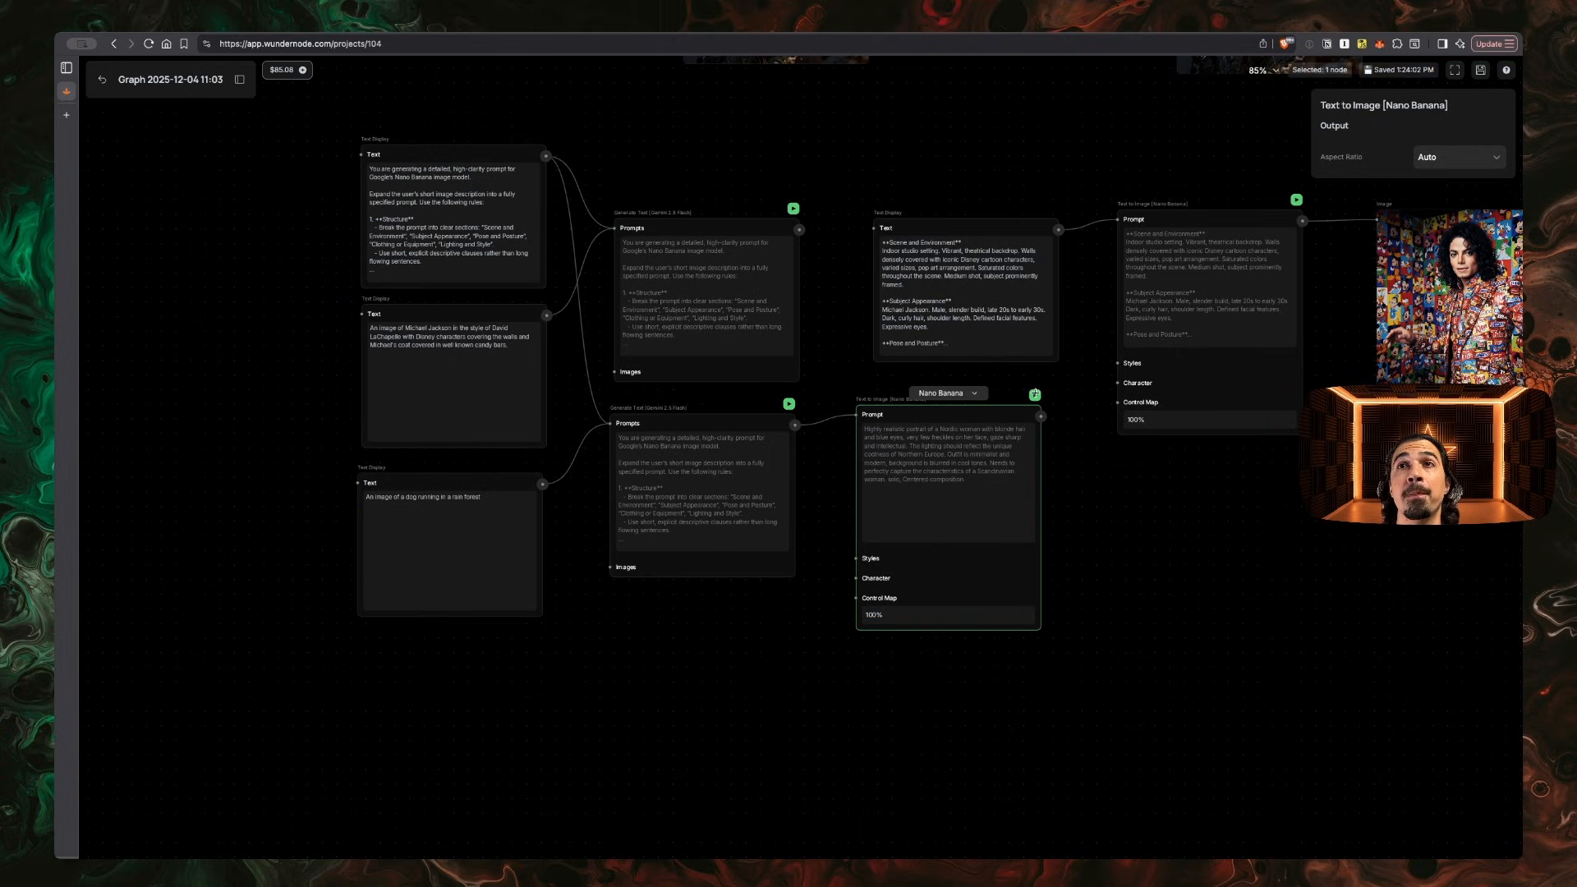
drag(1002, 416, 1024, 509)
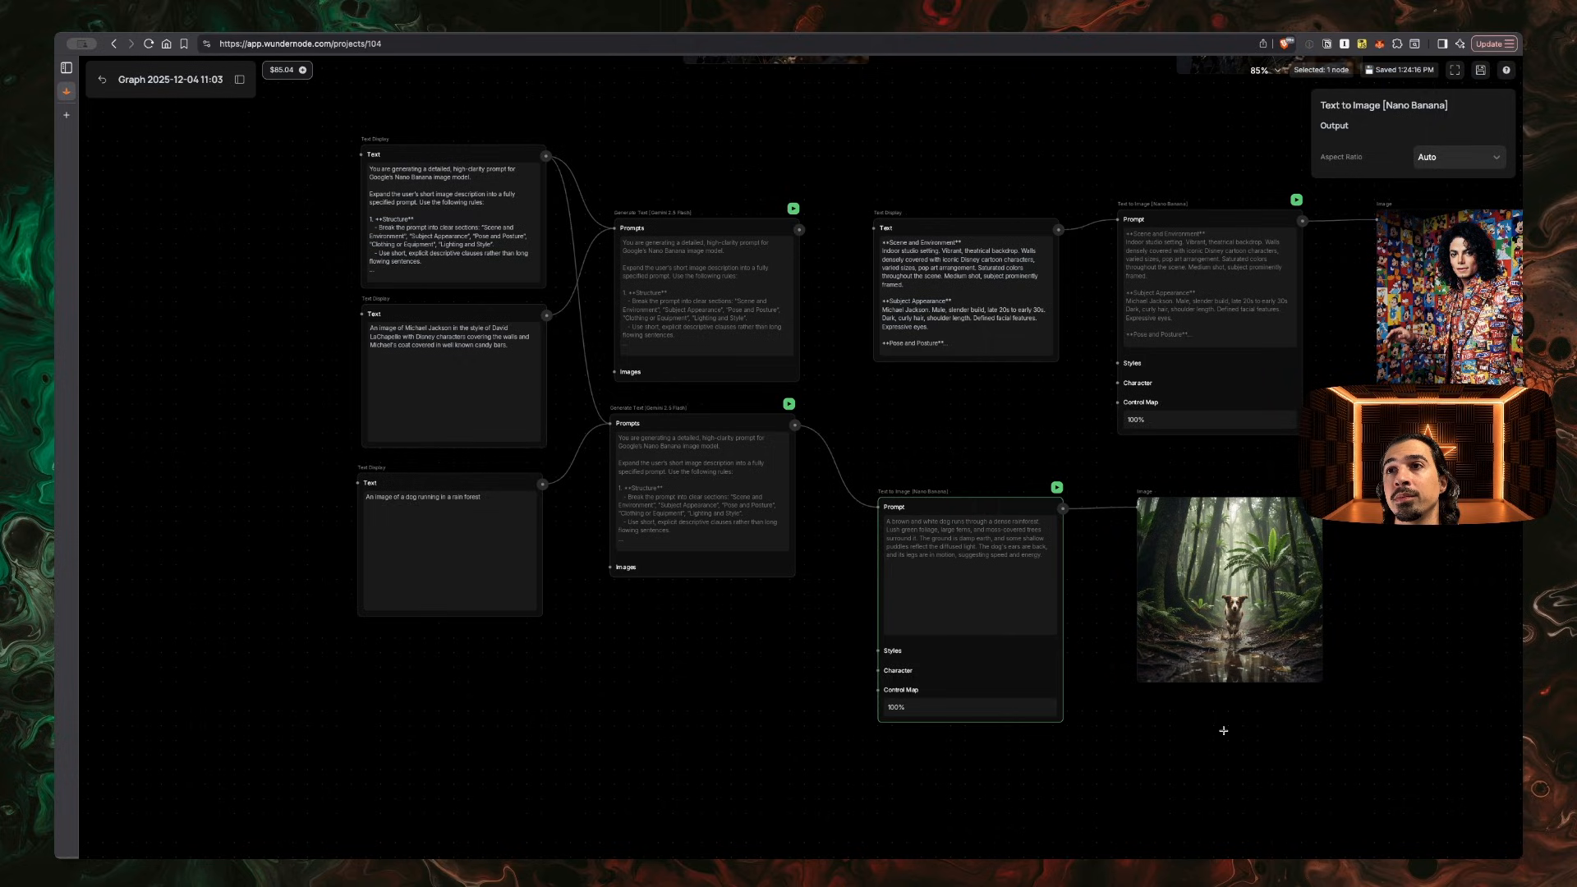
View the generated dog image at full size, close it and review all node chains of the graph together
click(1247, 634)
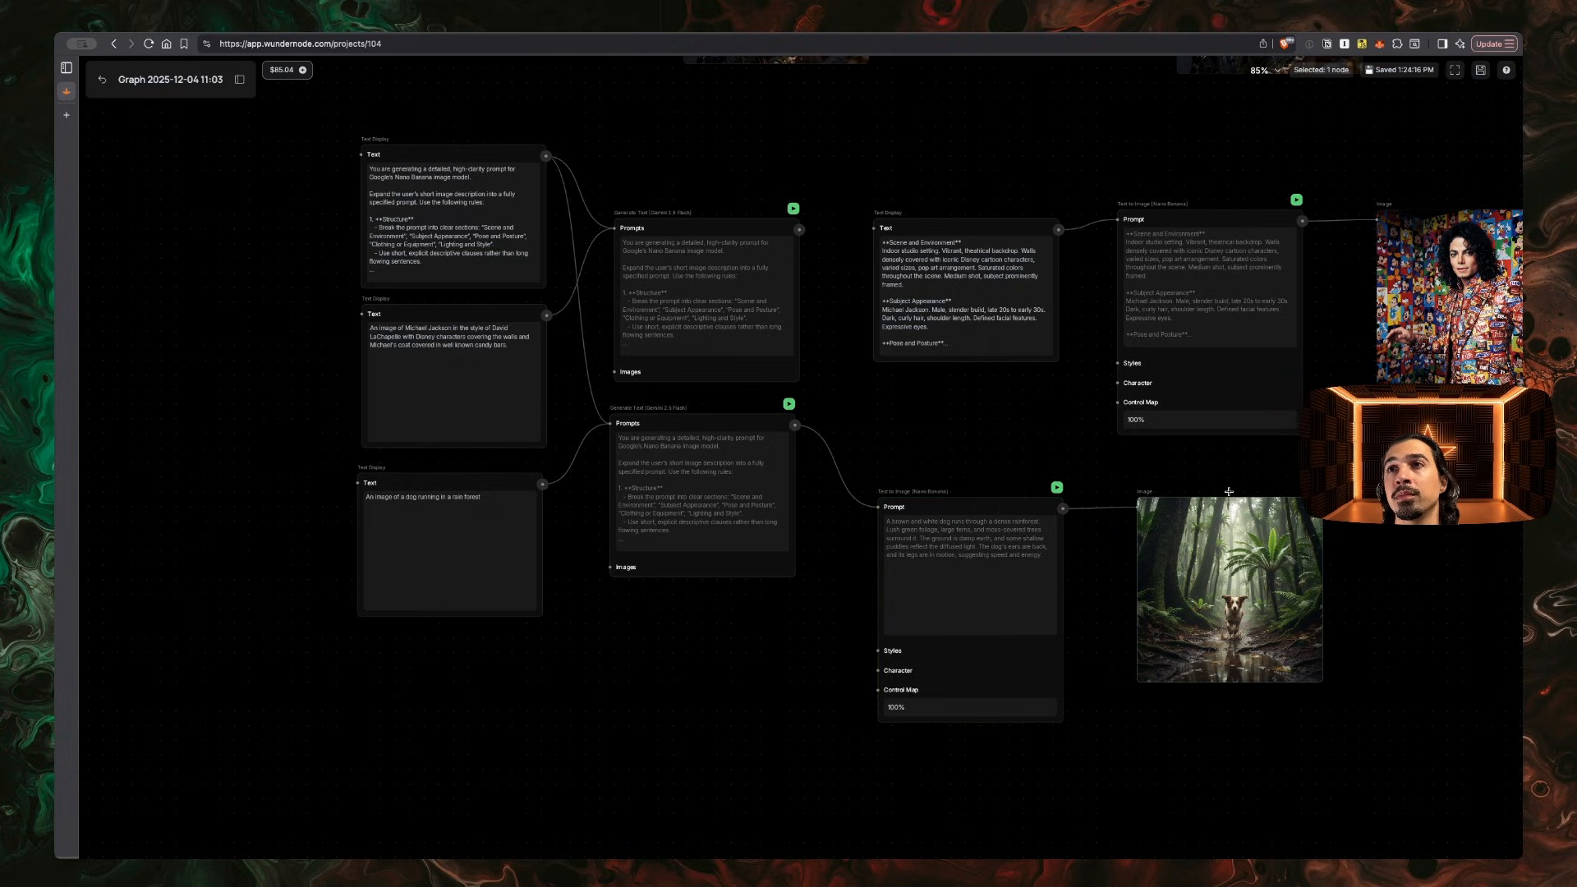
click(1229, 487)
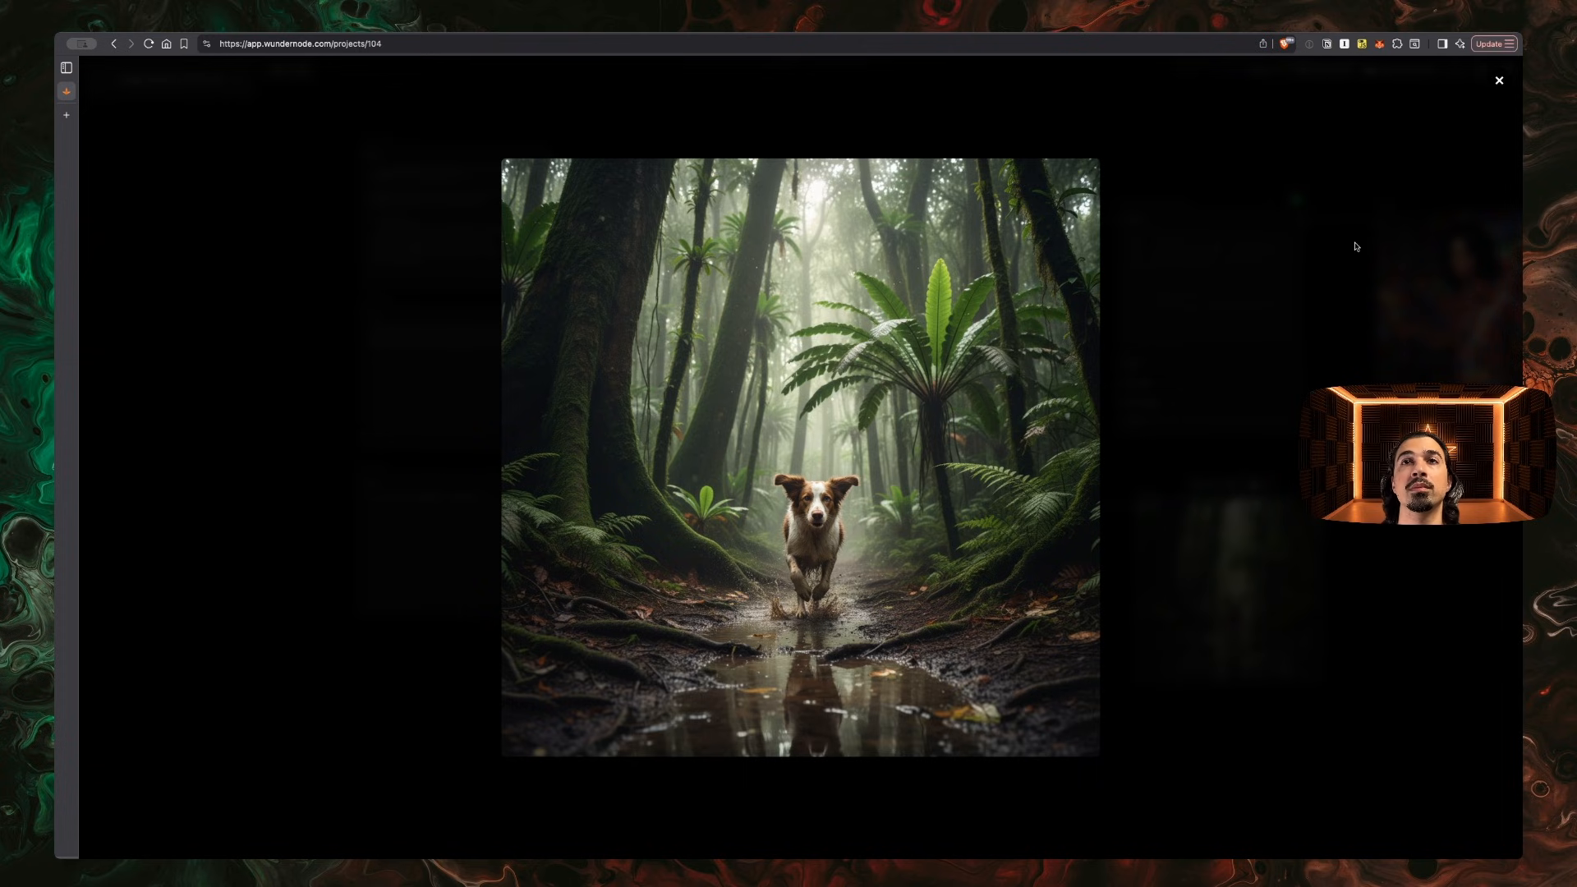
click(1500, 80)
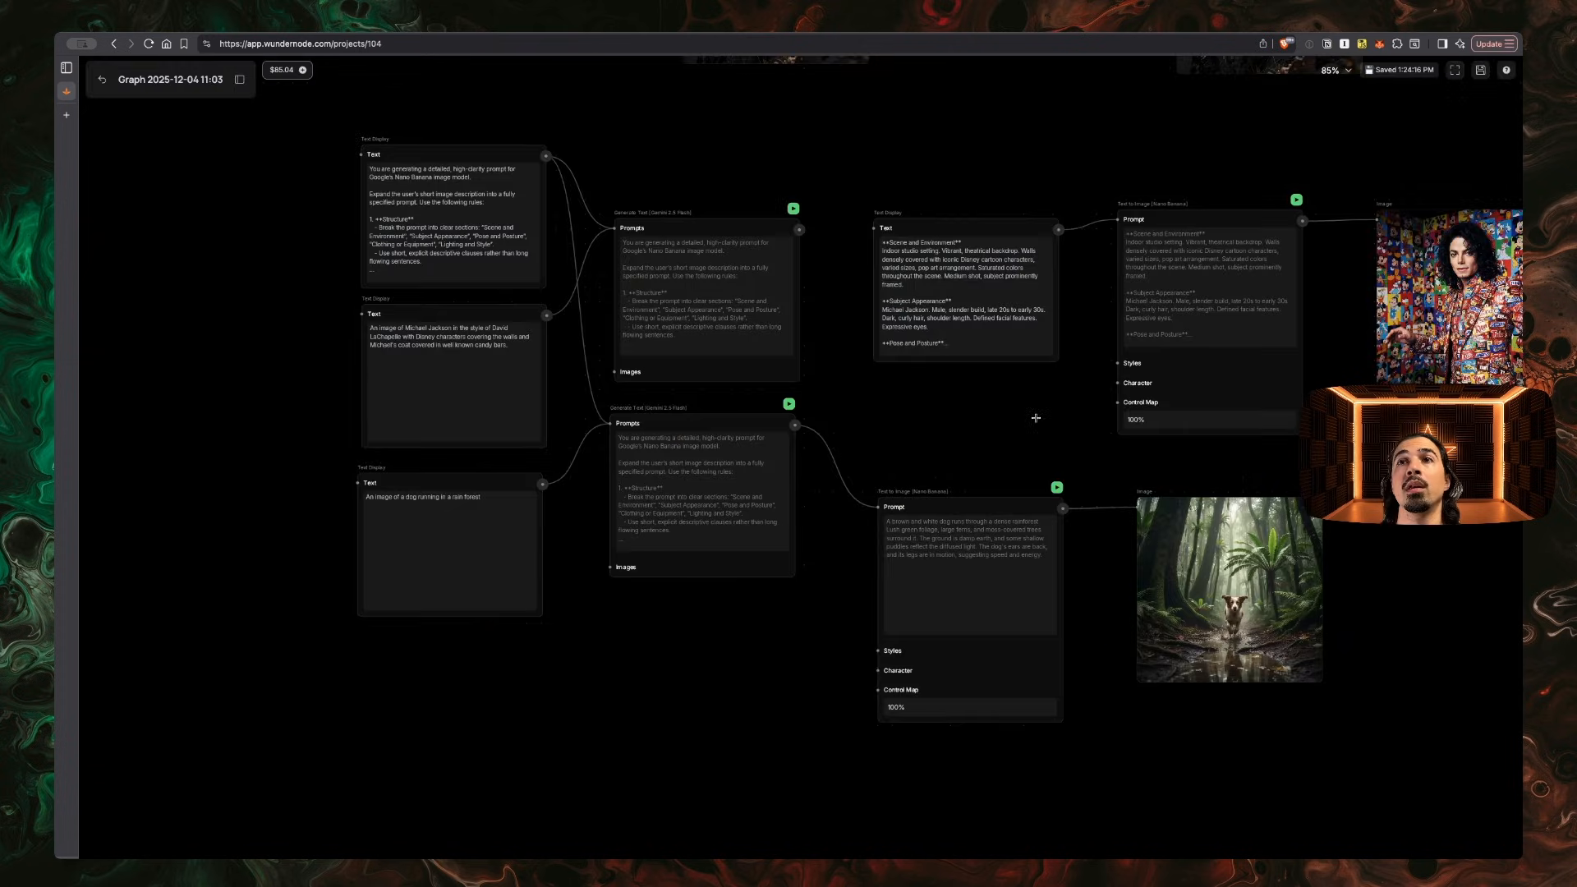
scroll(1035, 418, down, 8)
scroll(1036, 418, down, 3)
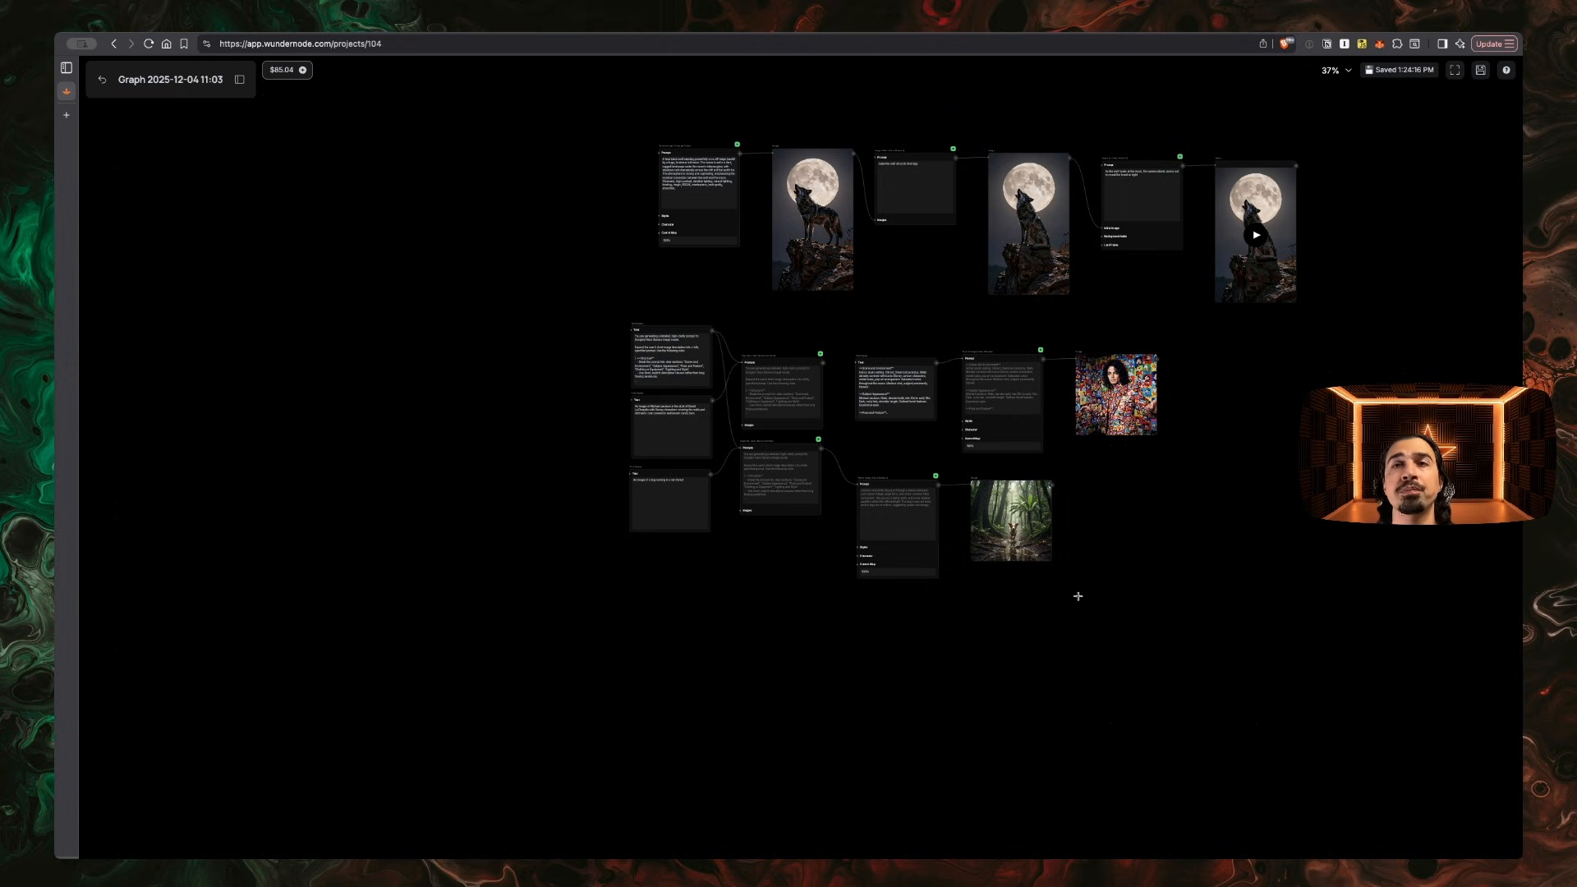
scroll(1136, 609, right, 2)
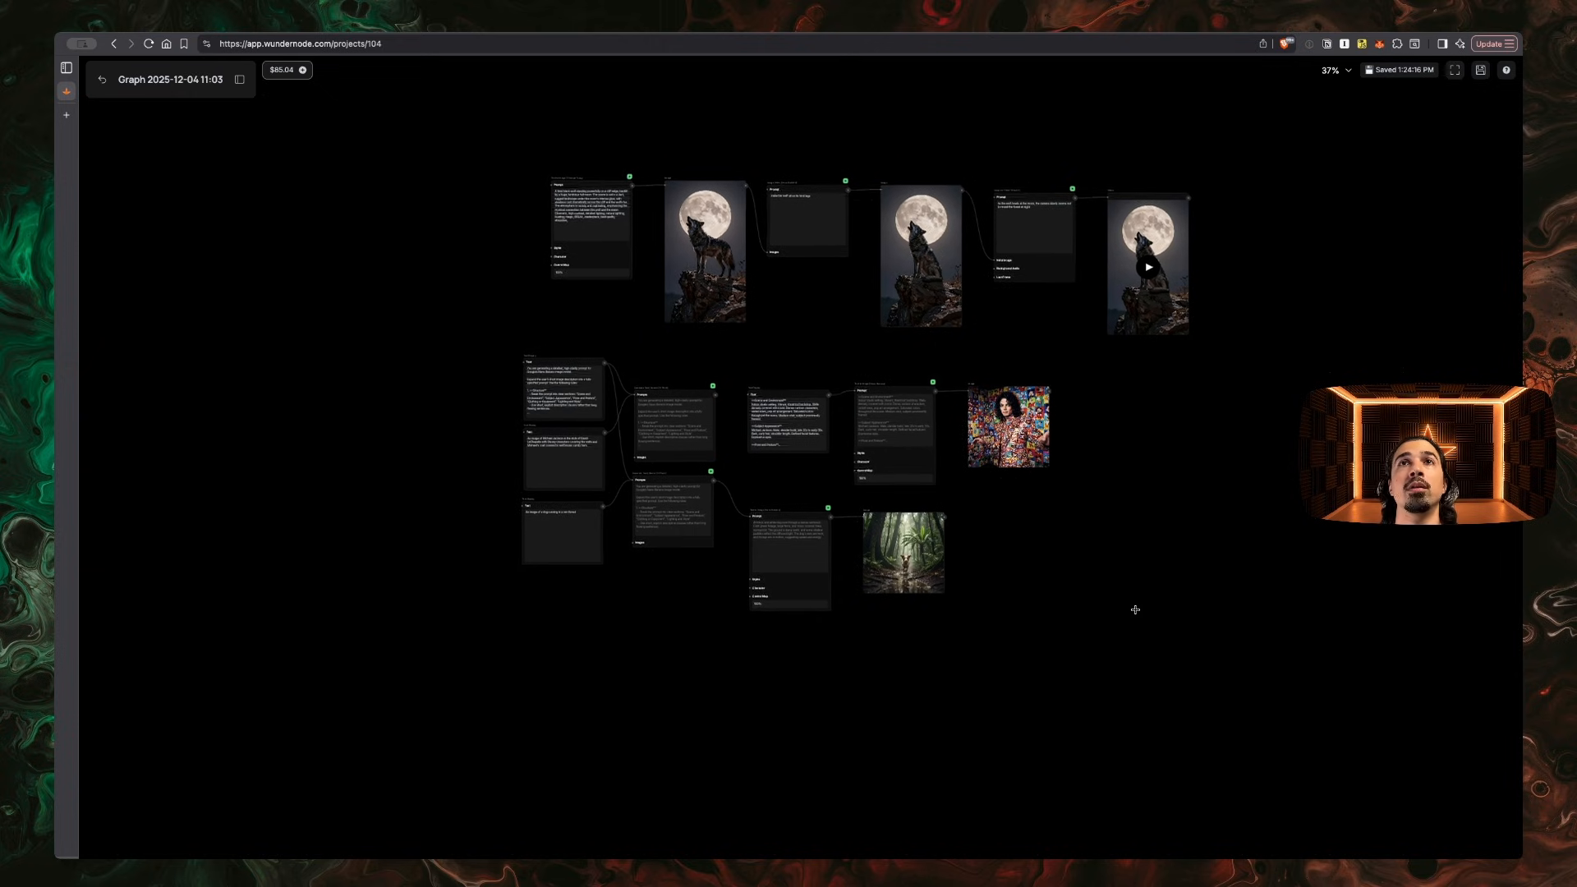
scroll(1042, 550, up, 2)
scroll(1043, 550, up, 2)
scroll(311, 309, up, 2)
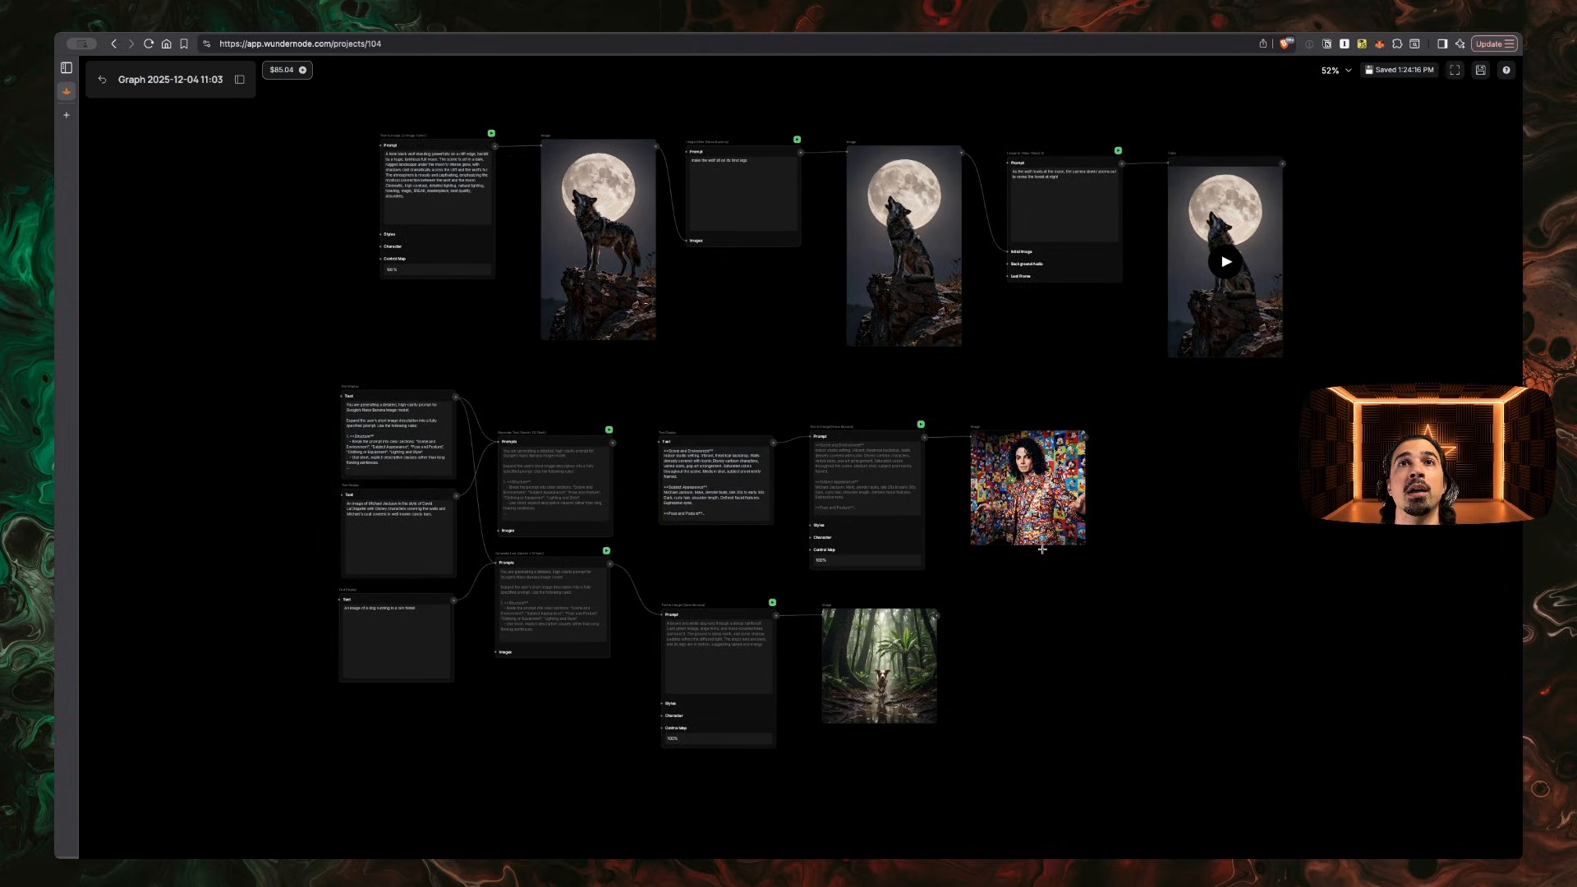